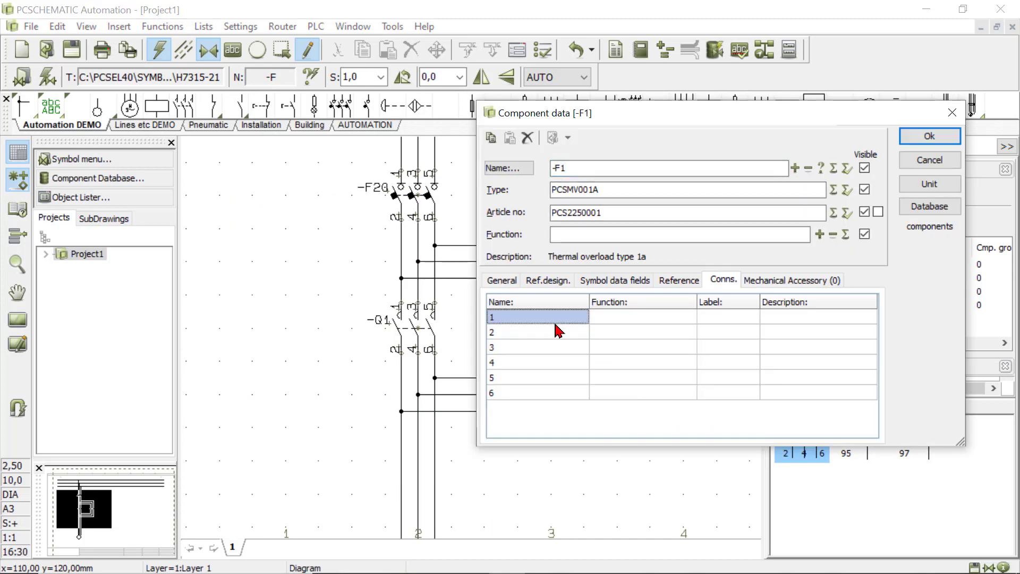
- Accept the data of thermal overload -F1 and place terminals -X1:1, -X1:2 and -X1:3 on lines L1, L2 and L3
click(932, 139)
click(101, 109)
click(380, 259)
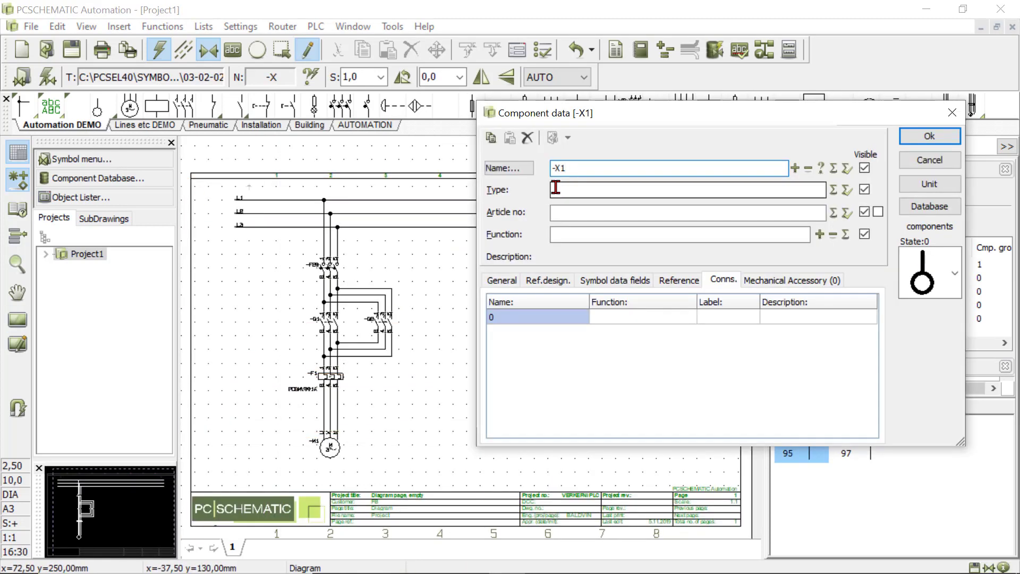
click(933, 139)
click(380, 285)
click(933, 139)
click(379, 318)
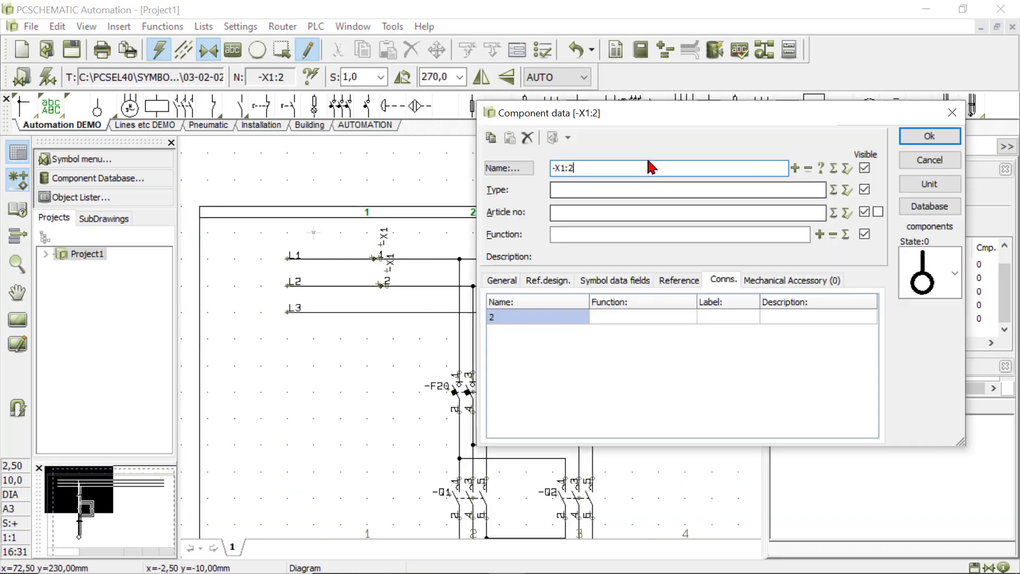
click(794, 168)
click(930, 136)
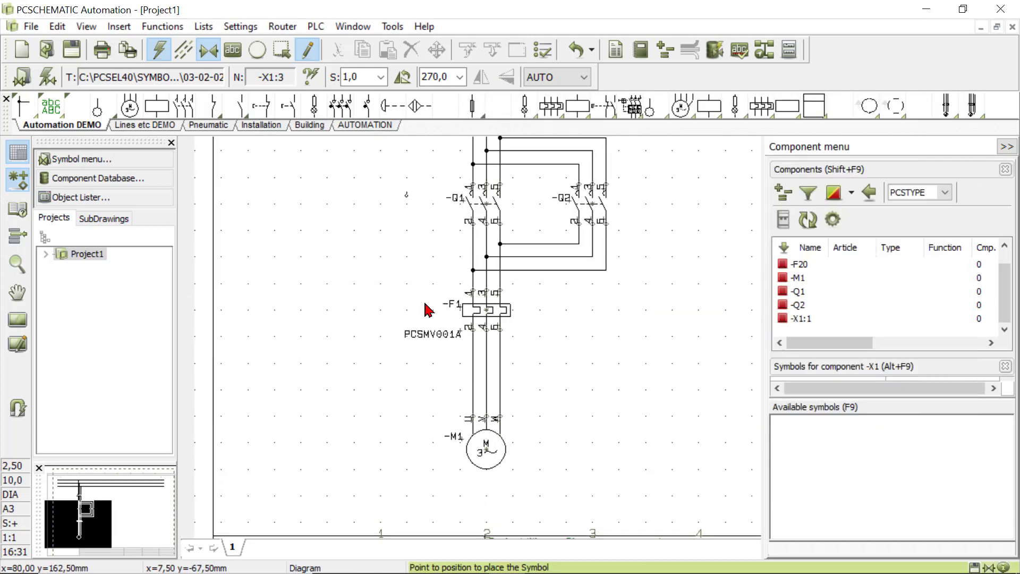
- Place terminals -X1:4, -X1:5 and -X1:6 on the three conductors between thermal overload -F1 and motor -M1
click(473, 375)
click(794, 168)
click(930, 137)
click(487, 375)
click(794, 168)
click(929, 137)
click(494, 377)
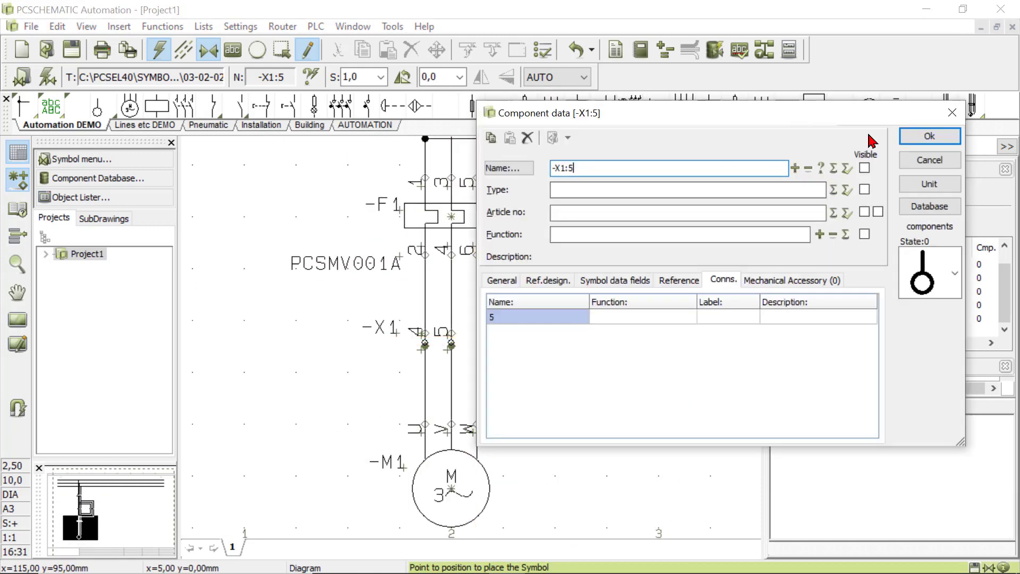
click(795, 168)
click(1001, 135)
scroll(533, 406, down, 3)
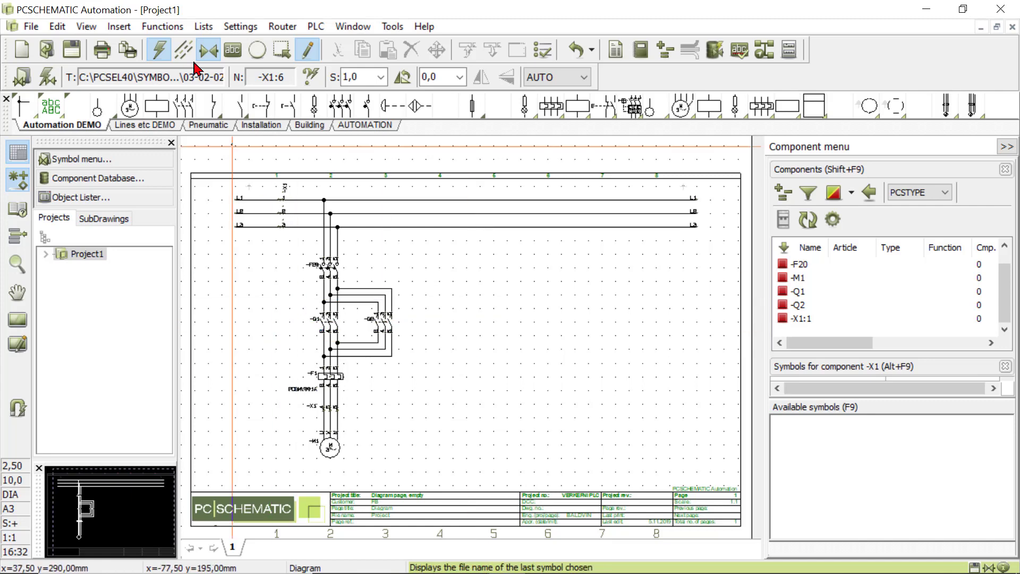
- Insert a new page with the Normal page function using the PCSA3Hbasic template
click(119, 26)
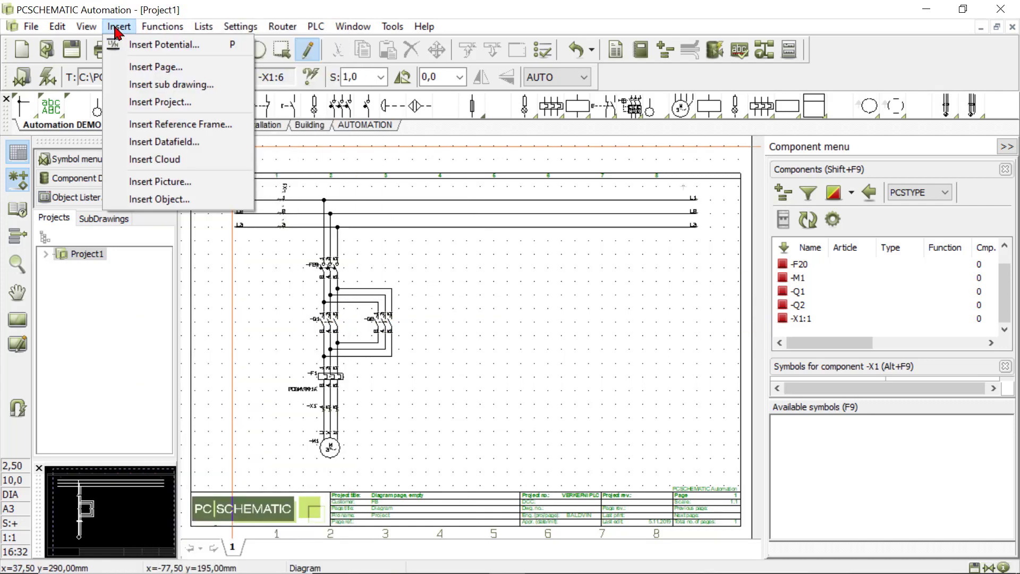
click(154, 67)
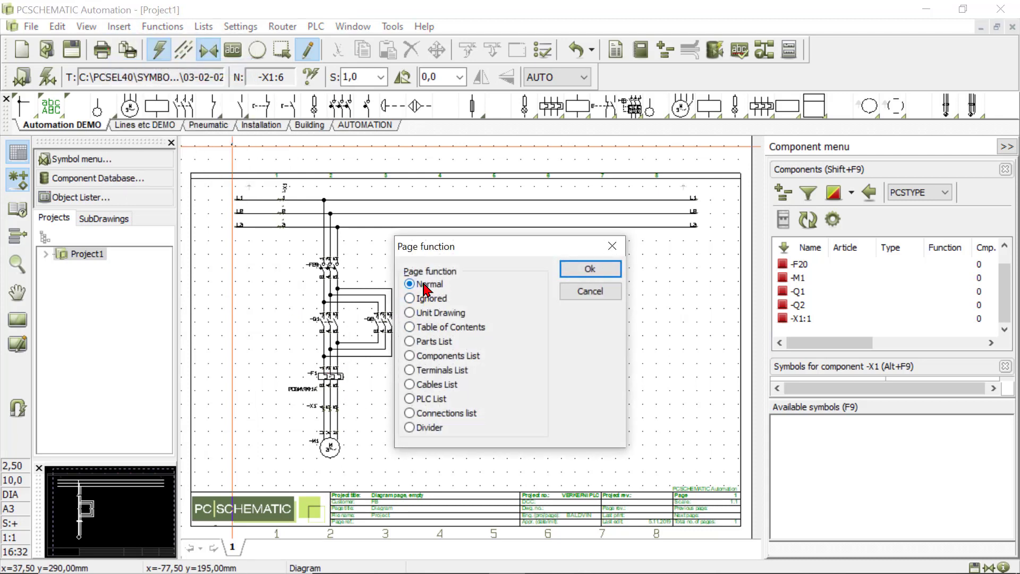
click(589, 270)
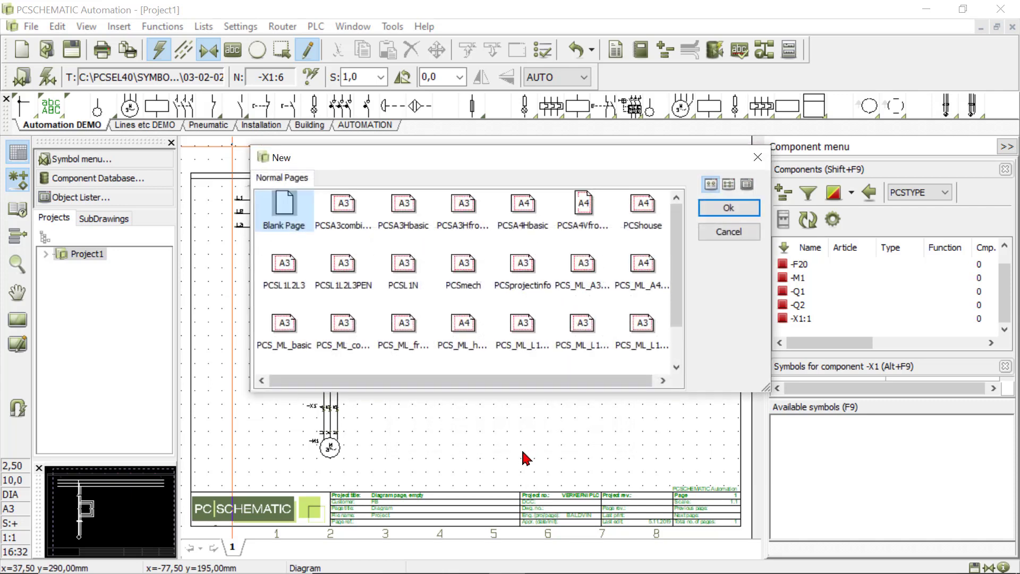
click(402, 207)
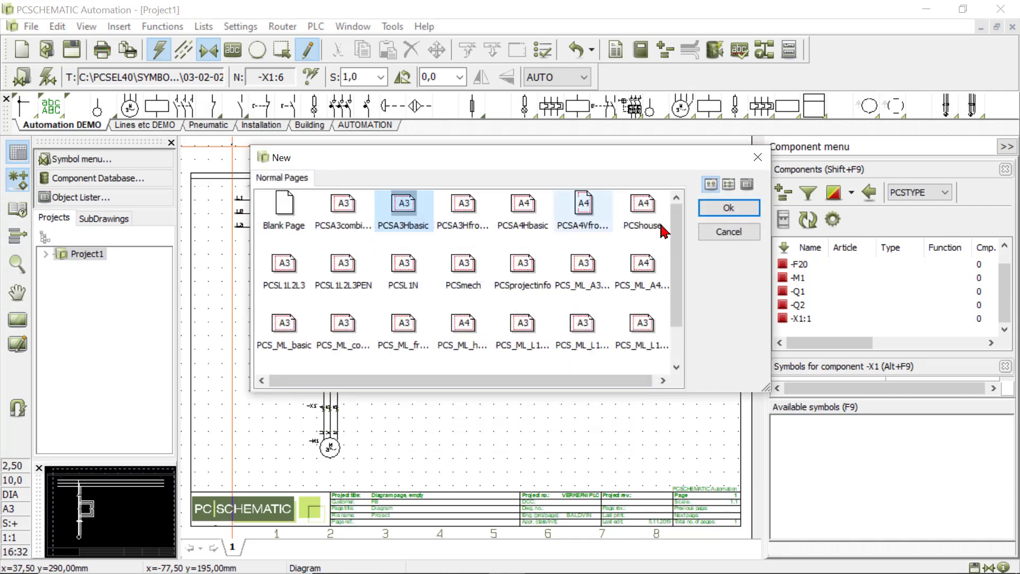
click(726, 211)
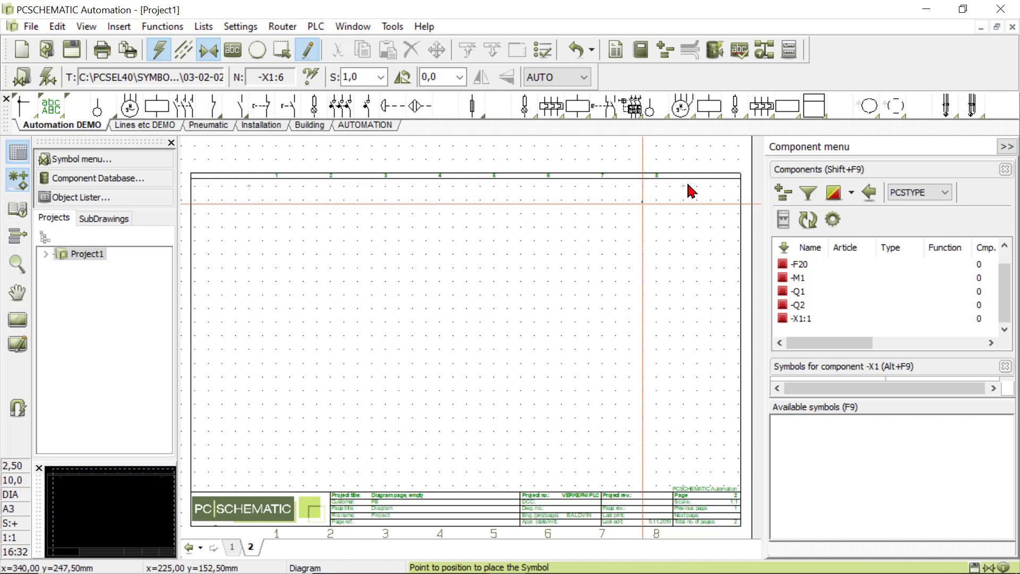
- Search the component database for descriptions containing "logo" and choose the LOGO! 230RC logic module, type 6ED1052-1FB00-0BA6
click(813, 107)
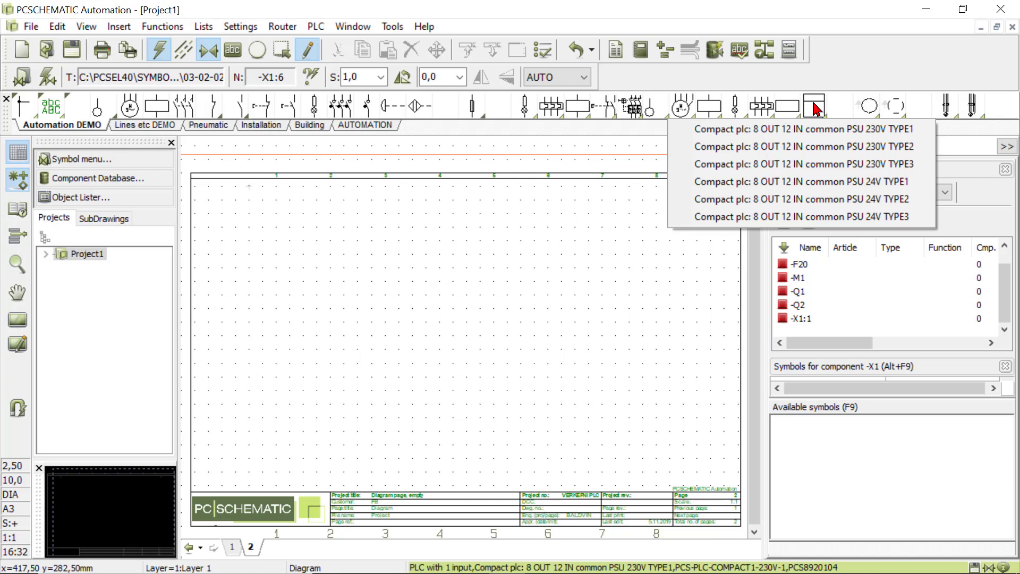
click(809, 106)
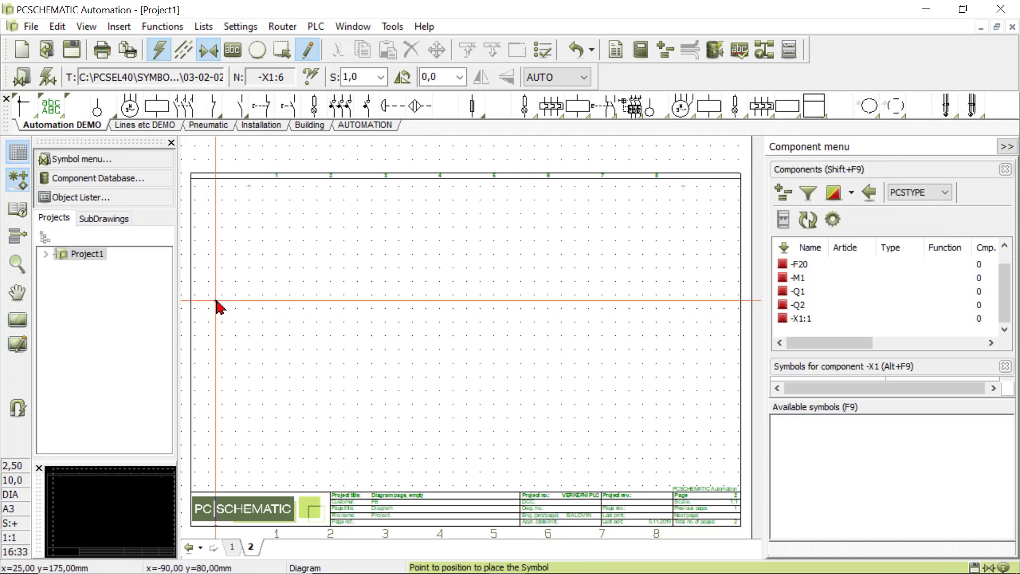
click(107, 182)
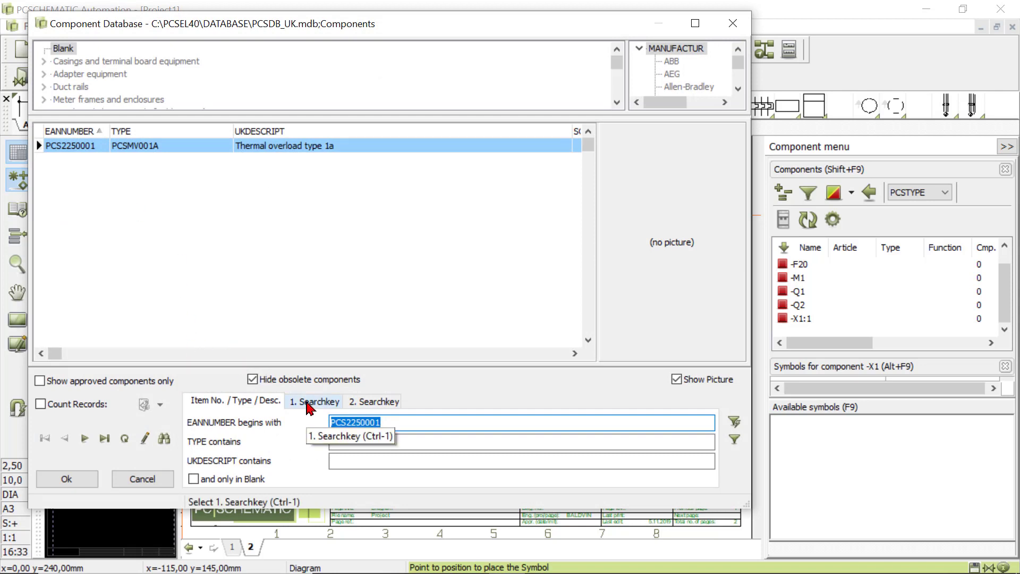
click(313, 401)
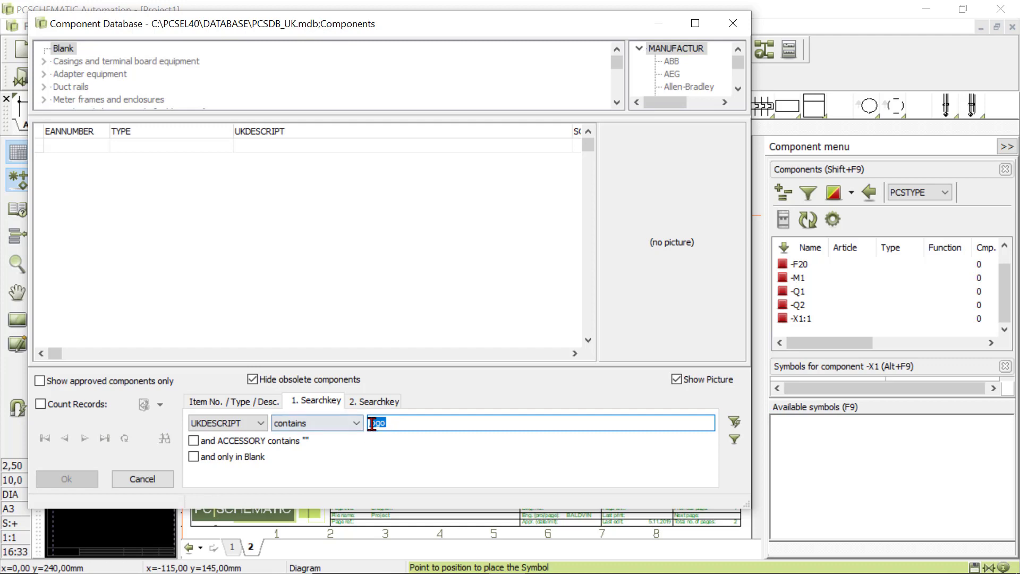
click(734, 422)
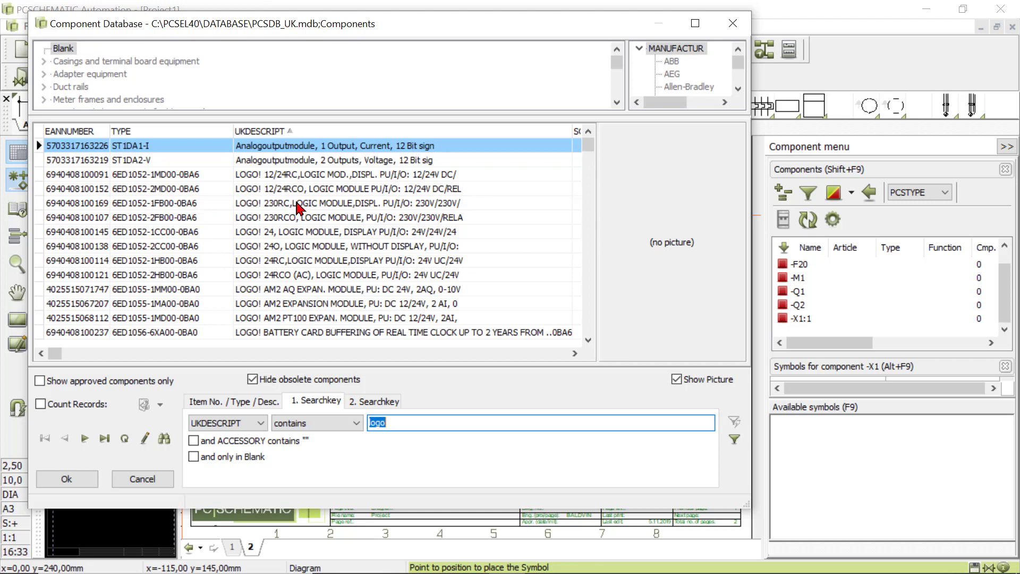
click(299, 204)
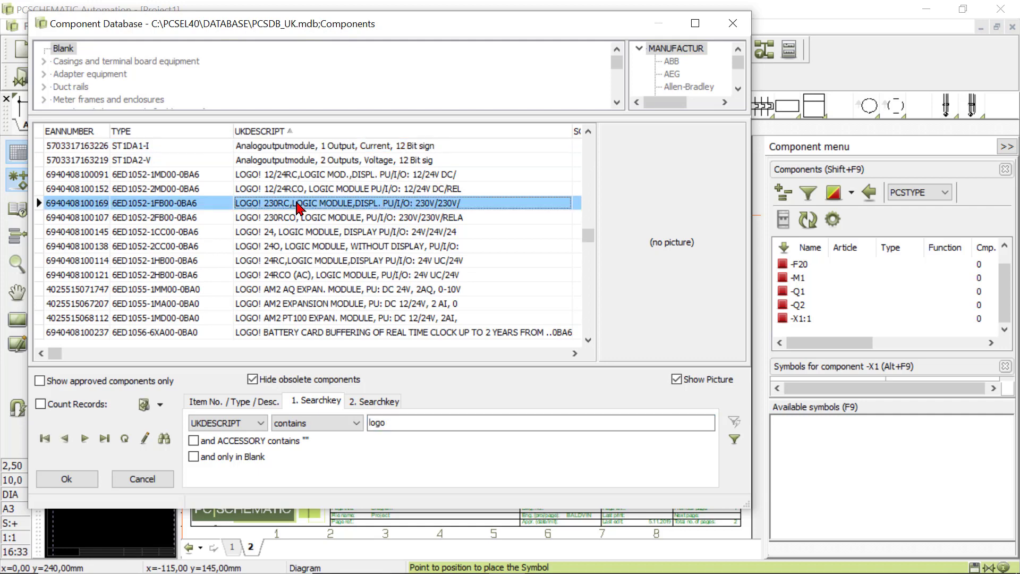
double_click(299, 204)
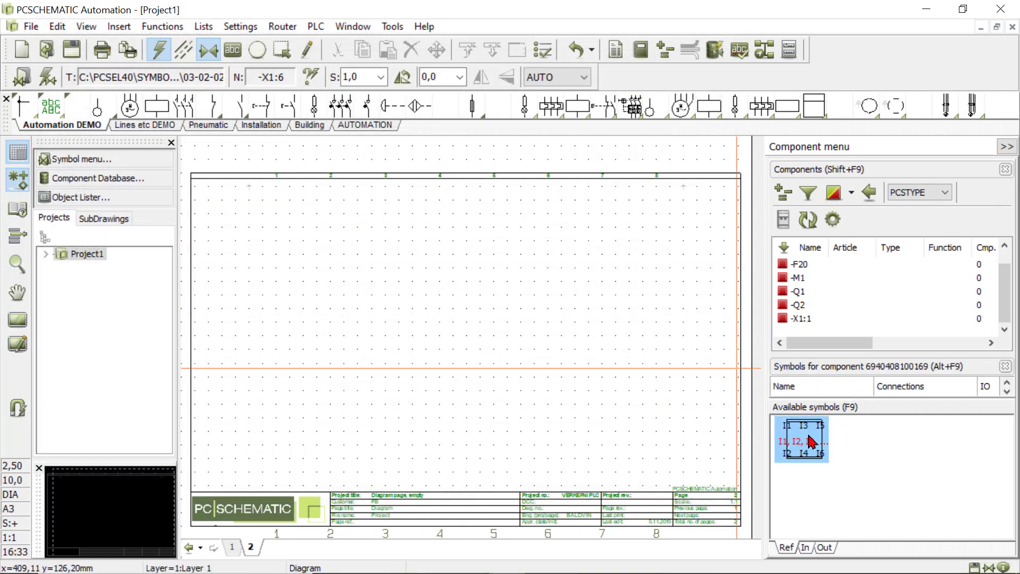
- Place the LOGO! module's reference symbol in the upper middle of page 2 and name it -K1
click(812, 441)
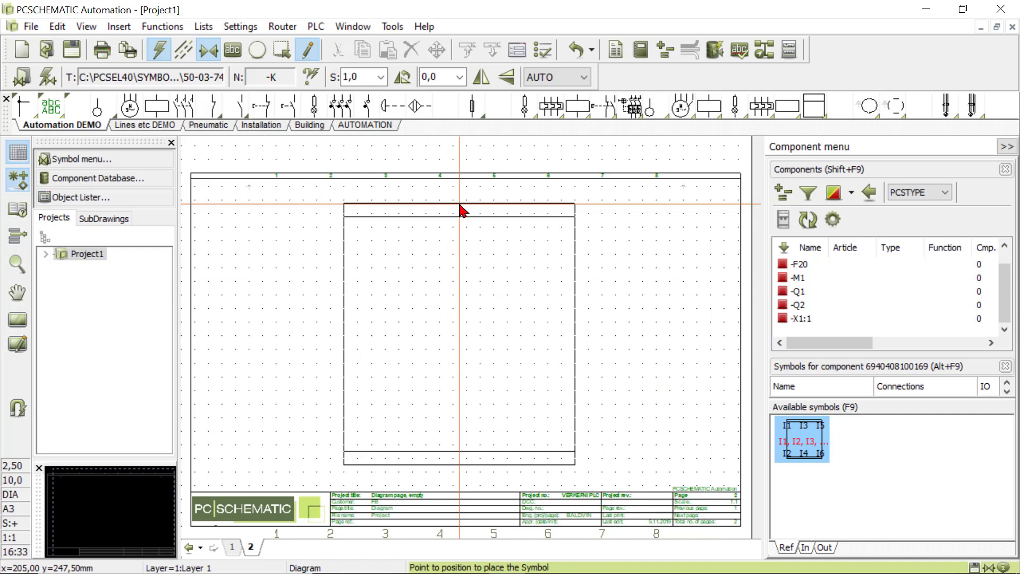
click(460, 211)
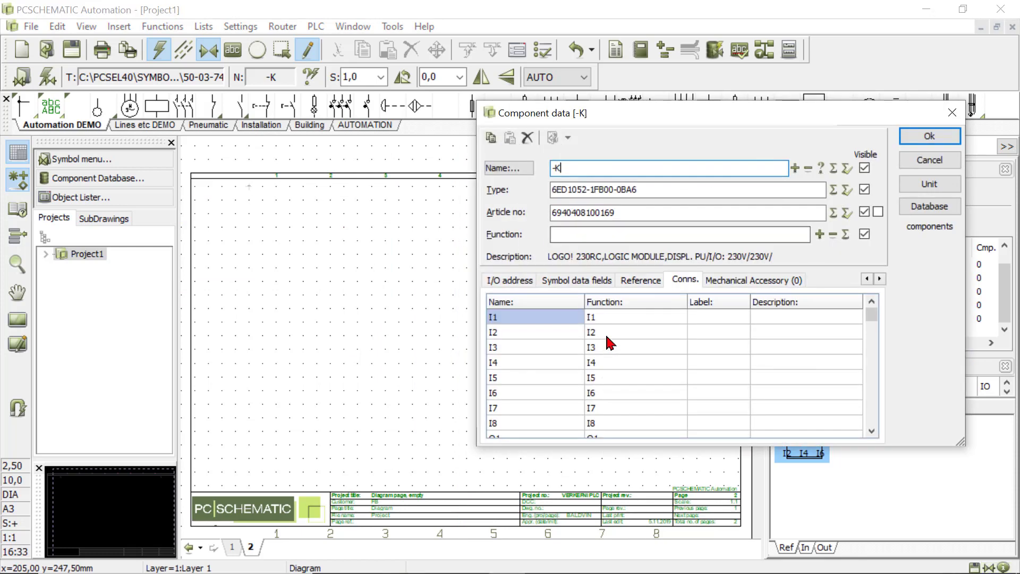
text(1)
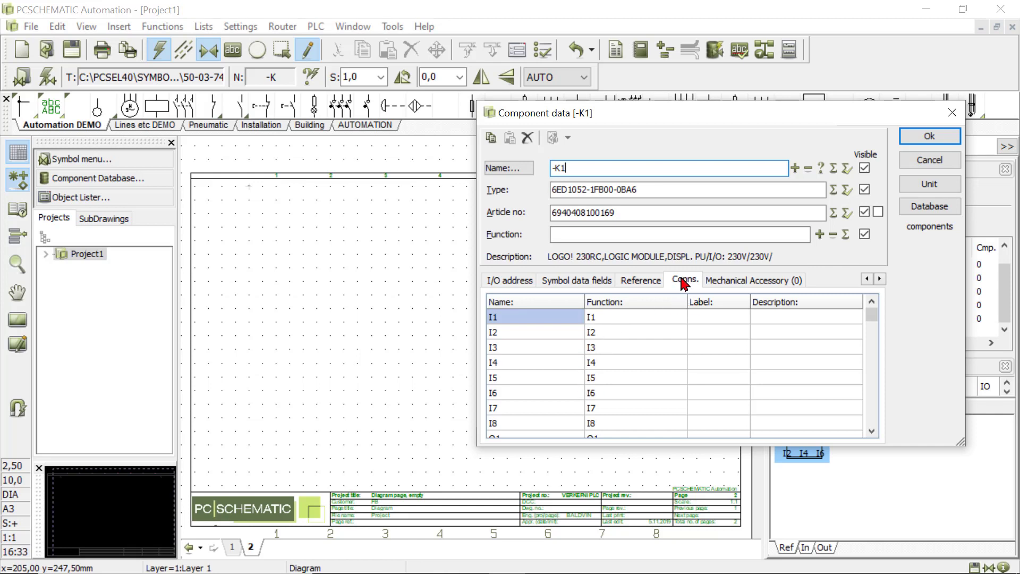
- Look through the connection list of -K1 to see its inputs, outputs and numbered terminals
key(Down)
key(Down)
key(Down)
key(Down)
key(Down)
key(Down)
key(Down)
key(Down)
key(Down)
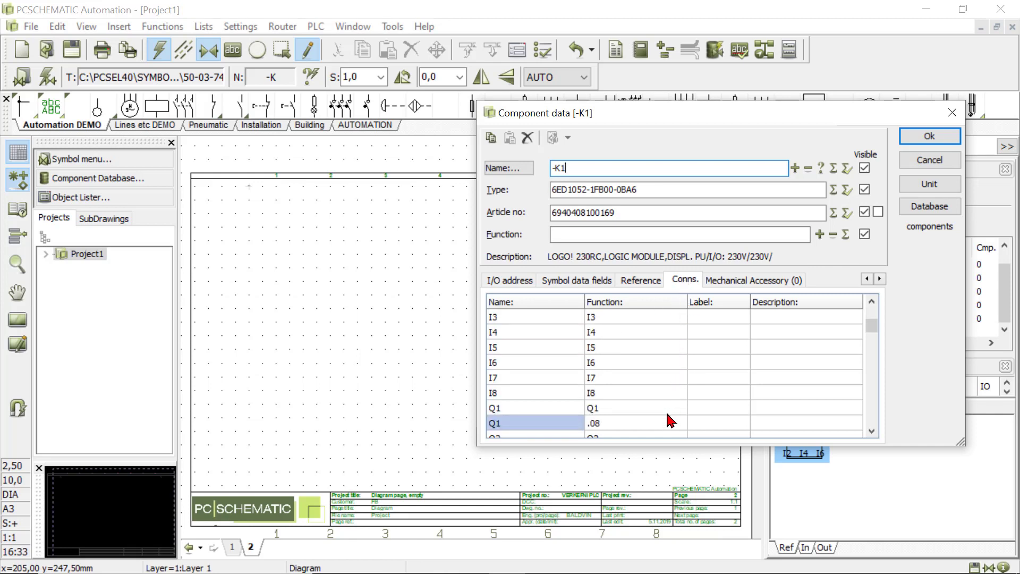
scroll(672, 421, down, 16)
scroll(671, 421, up, 9)
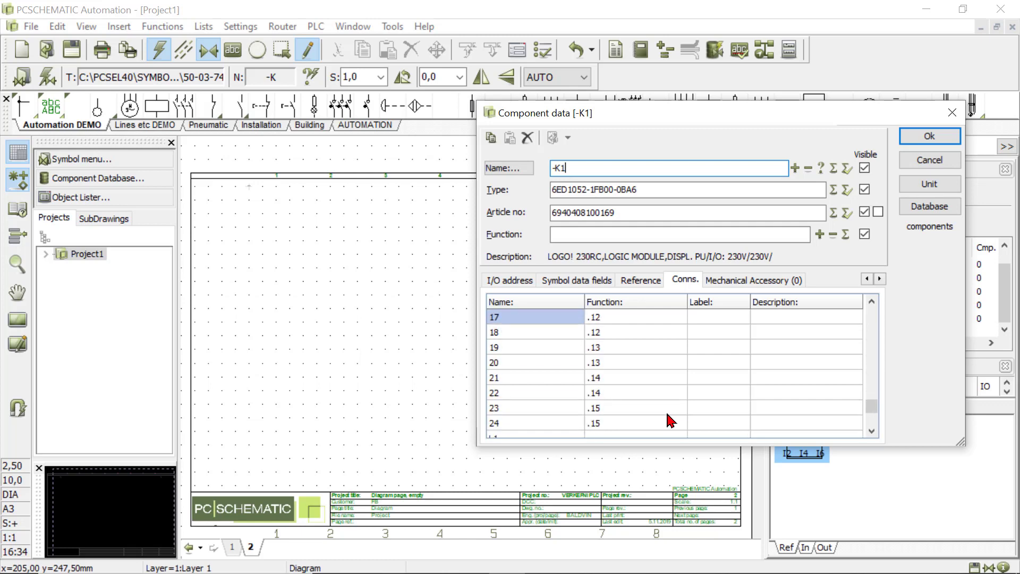
scroll(671, 420, up, 8)
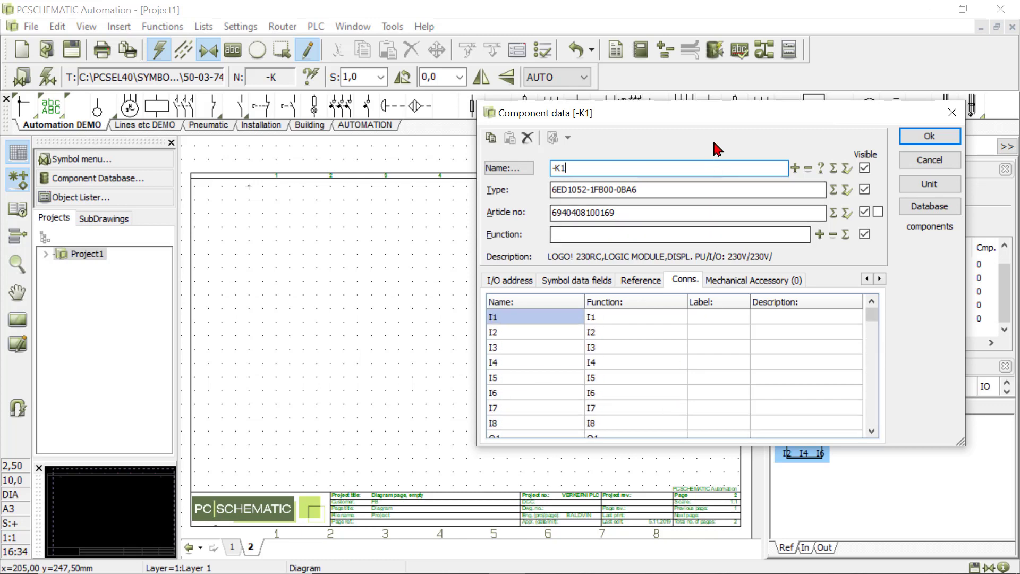
- Consult the I/O list in Excel and label -K1 connections I1 to I6 as Stopp, Start, Skynjari 1, Skynjari 2, Neyðarstopp and Yfirálag
drag(732, 120, 318, 107)
key(alt+Tab)
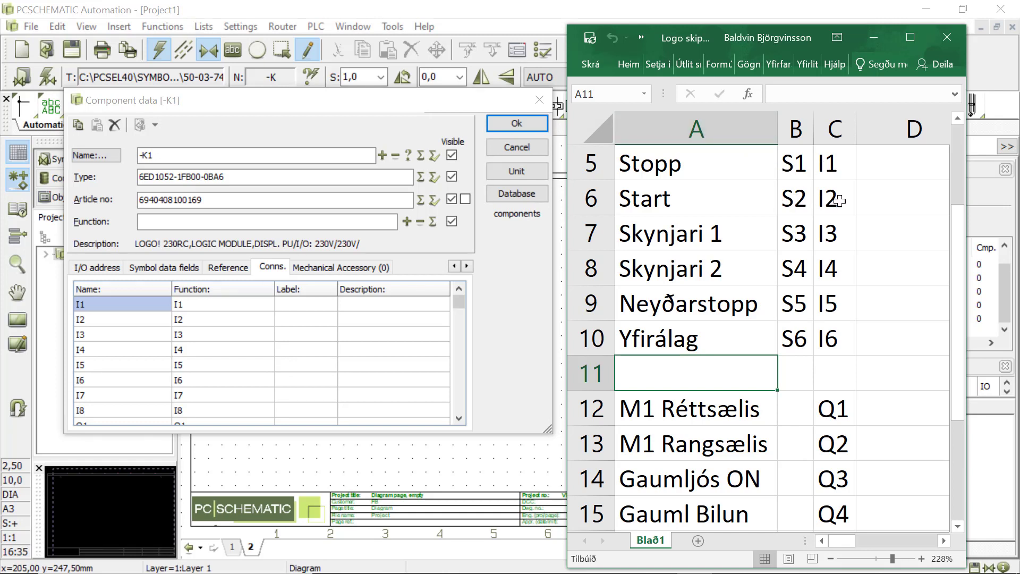
click(304, 308)
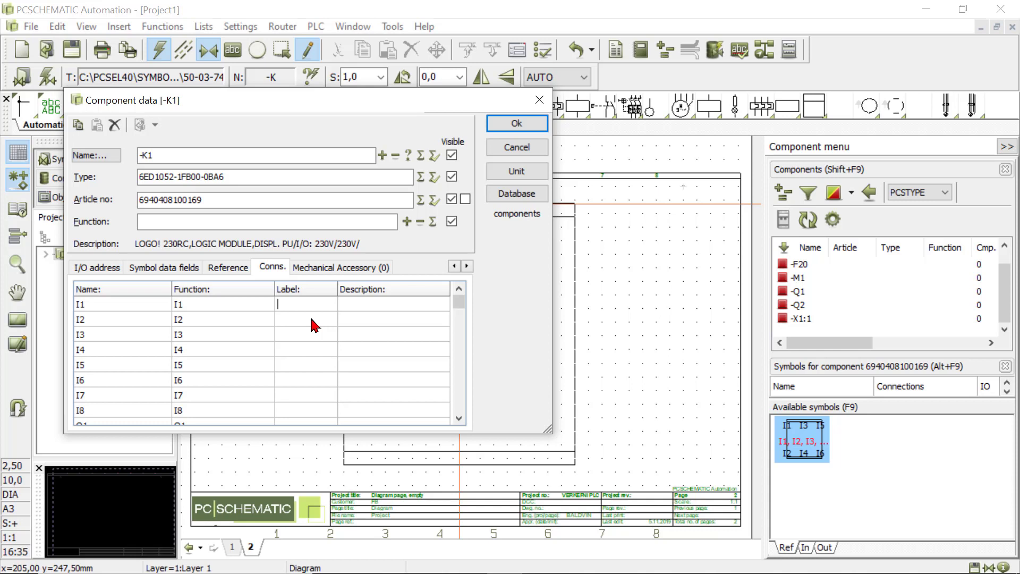
text(topp)
key(Down)
text(Start)
key(Down)
text(Skynjari 1)
key(Down)
text(Skynjari 2)
key(Down)
text(Neyðarstopp)
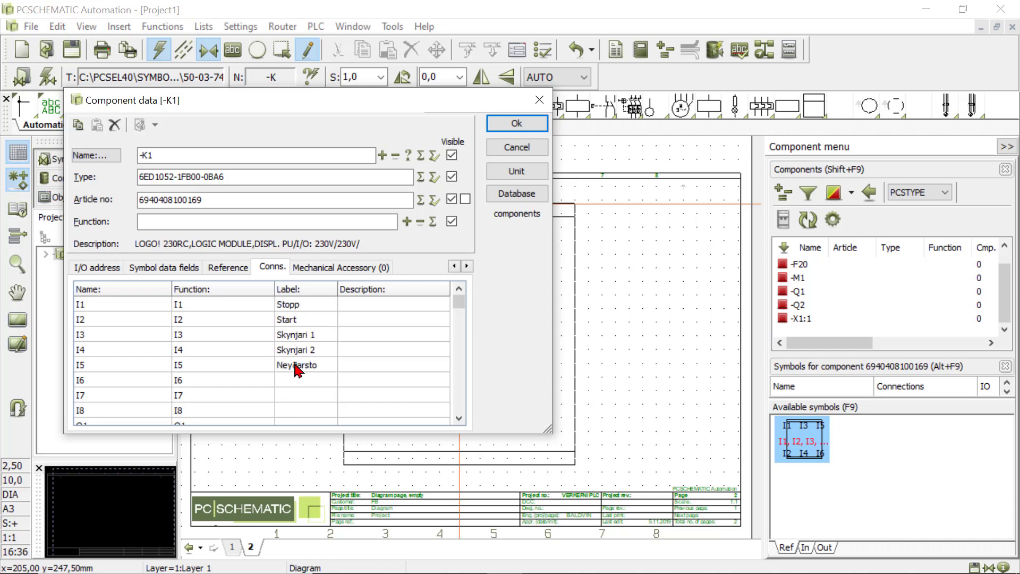
key(Down)
text(Yfirálag)
- Label outputs Q1 to Q4 as M1 Réttsælis, M1 Rangsælis, Gaumljós On and Gaumljós Bilun, and accept the component data
scroll(283, 379, down, 3)
click(301, 319)
text(M1 Réttsælis)
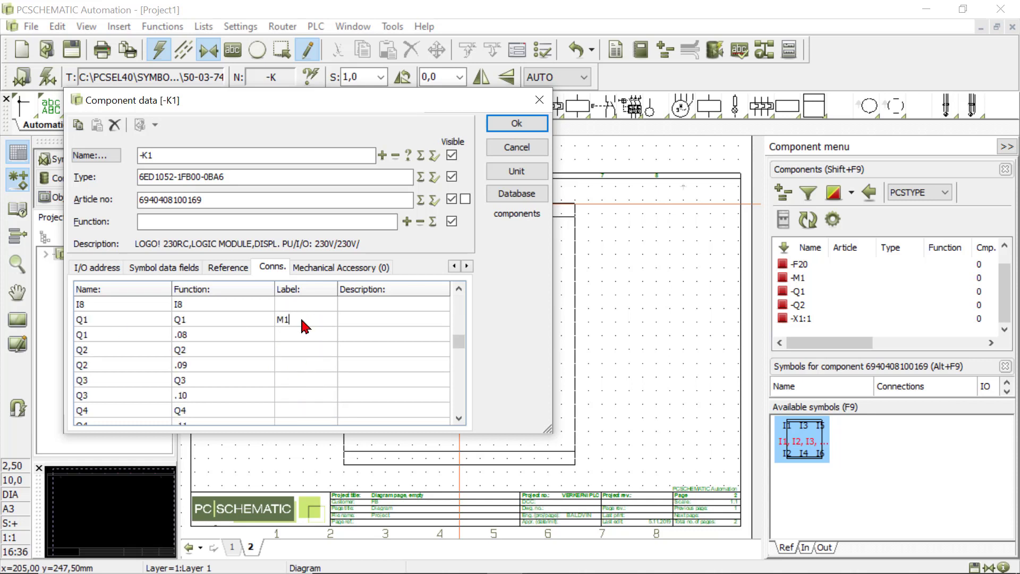
click(295, 350)
text(M1 Rangsælis)
click(291, 379)
text(Gaumljós On)
click(287, 410)
text(Gaumljós Bilun)
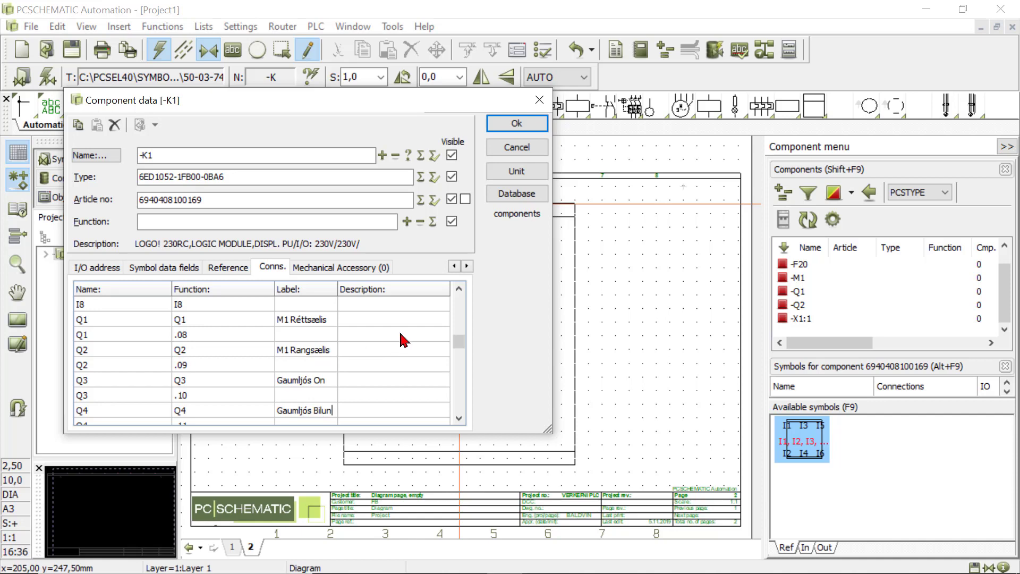
click(510, 128)
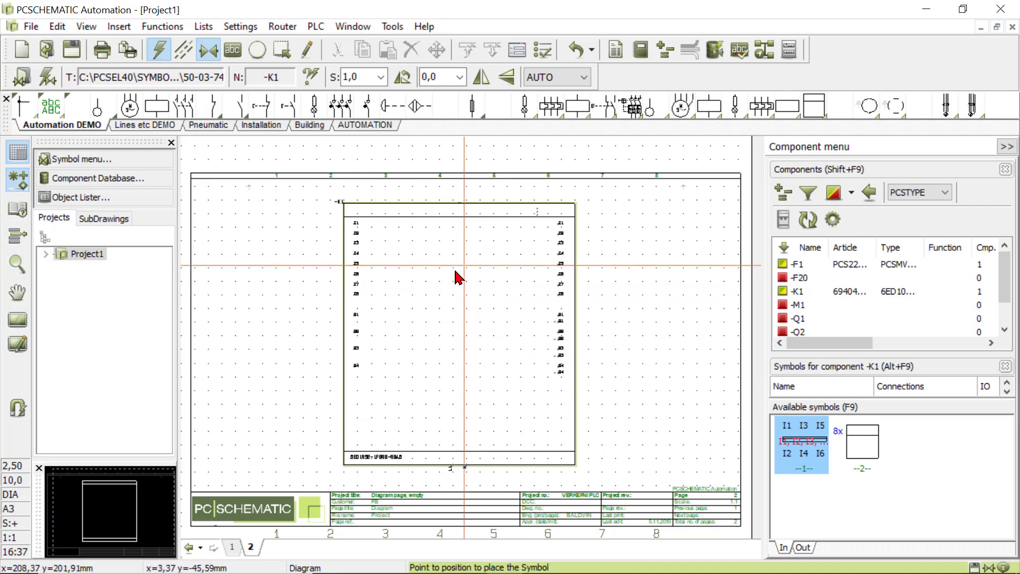
- Reopen the component data of -K1 and copy the labels Stopp and Start into the descriptions of I1 and I2
click(450, 290)
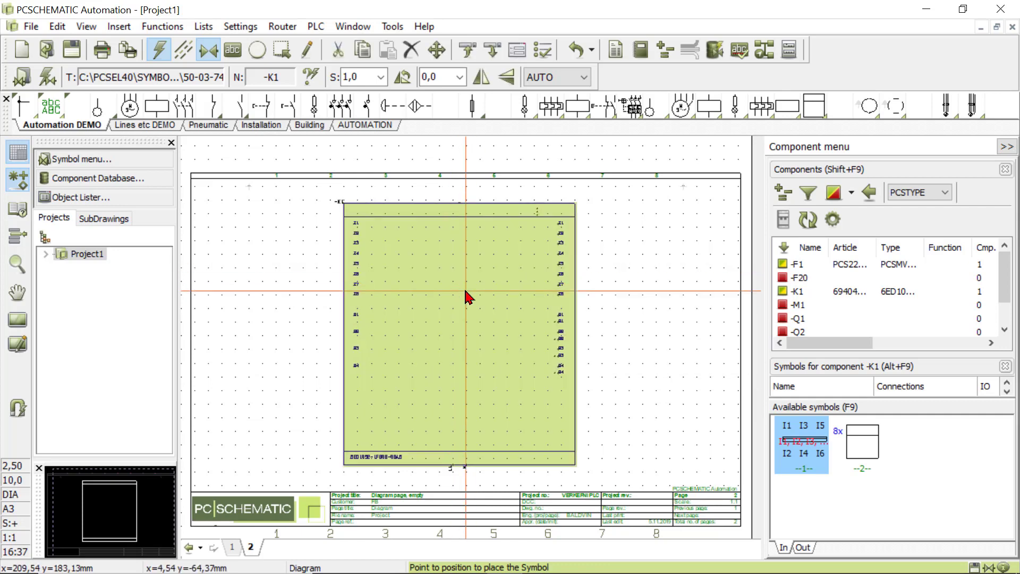
double_click(466, 319)
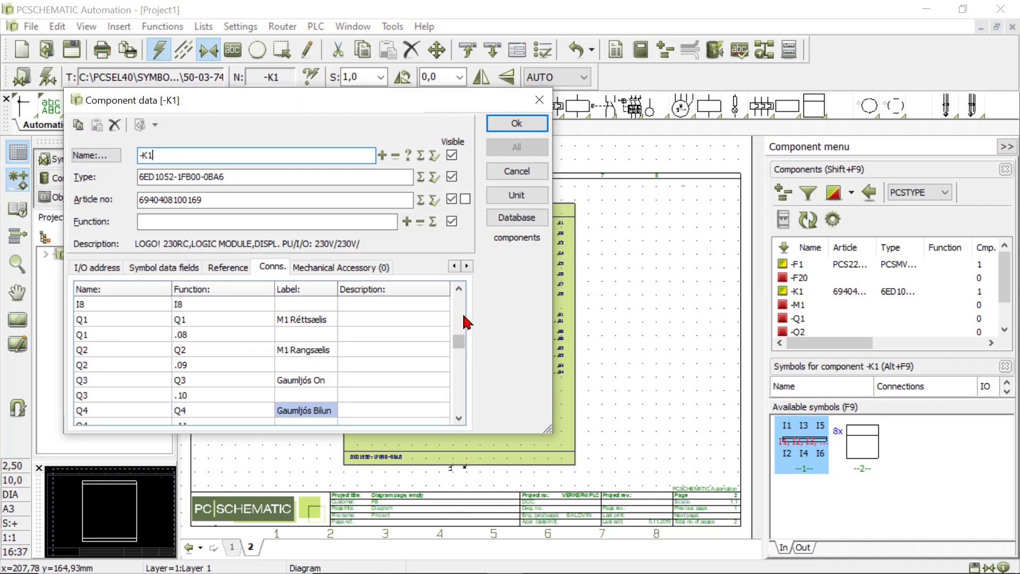
click(319, 324)
scroll(319, 324, up, 6)
scroll(460, 312, up, 2)
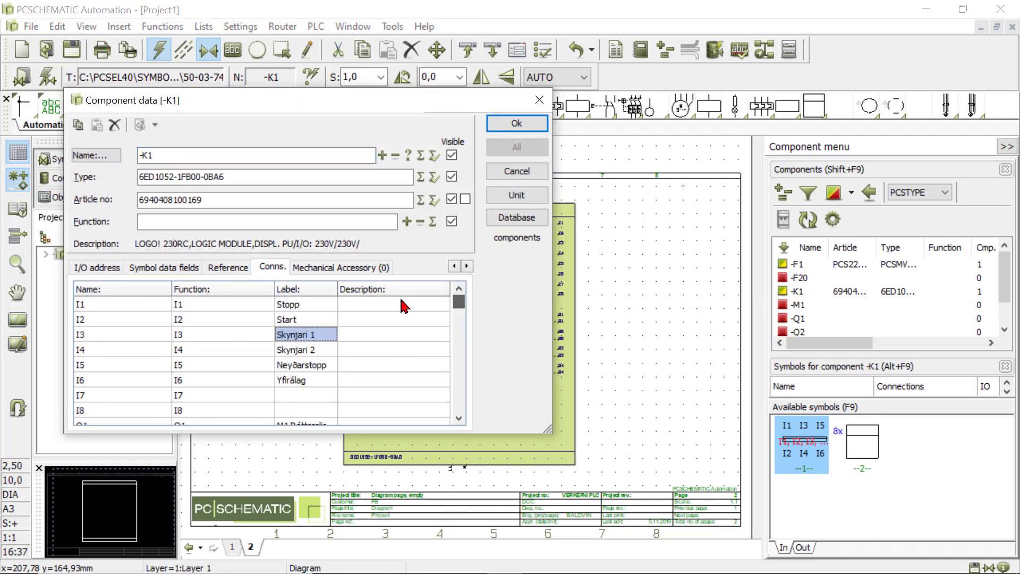
double_click(301, 304)
key(ctrl+c)
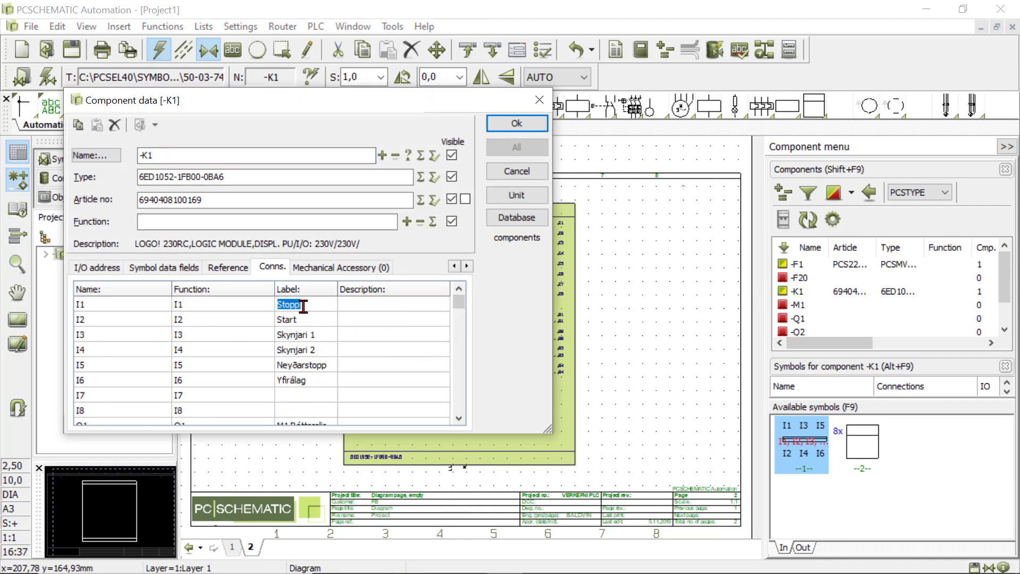
click(349, 308)
key(ctrl+v)
double_click(319, 319)
key(ctrl+c)
click(376, 321)
key(ctrl+v)
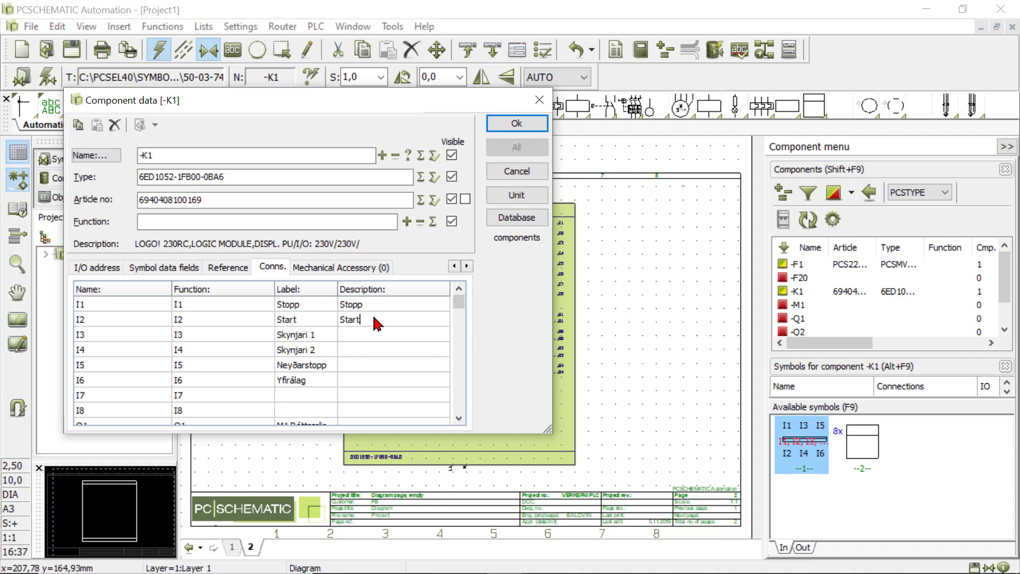
- Copy the labels of I3 to I6 (Skynjari 1, Skynjari 2, Neyðarstopp, Yfirálag) into their descriptions
drag(330, 332, 264, 334)
key(ctrl+c)
click(353, 332)
key(ctrl+v)
double_click(326, 349)
drag(326, 349, 266, 351)
key(ctrl+c)
click(366, 349)
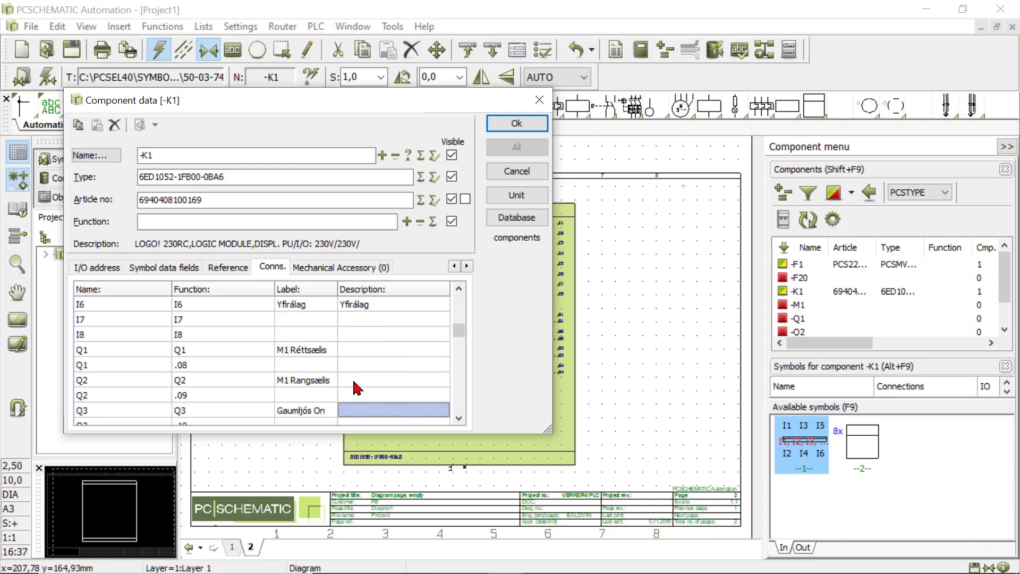
- Copy the Q1 to Q4 labels M1 Réttsælis, M1 Rangsælis, Gaumljós On and Gaumljós Bilun into their descriptions and accept the component data
drag(329, 350, 271, 350)
key(ctrl+c)
click(350, 348)
key(ctrl+v)
drag(332, 381, 271, 380)
key(ctrl+c)
click(357, 380)
key(ctrl+v)
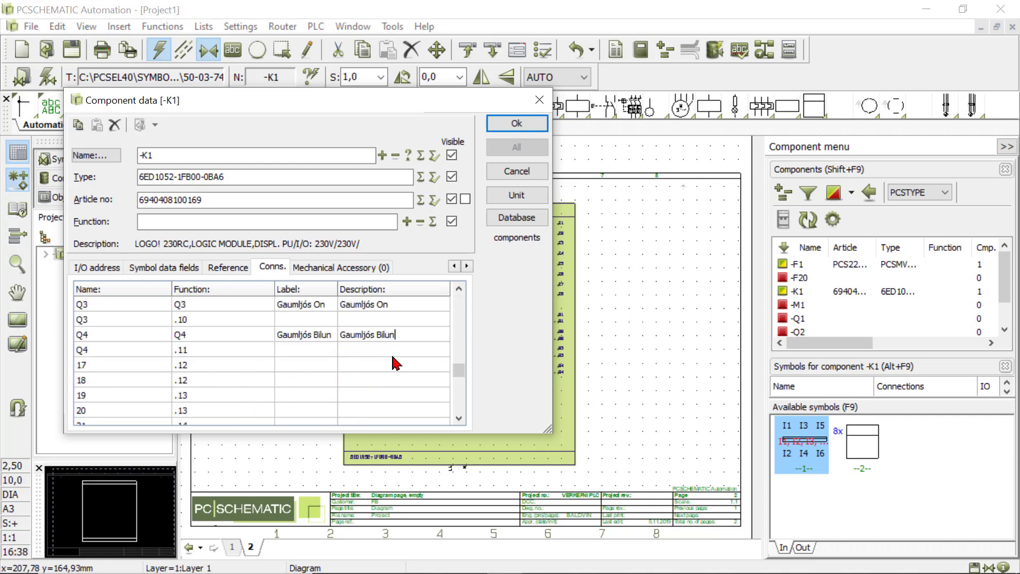
click(516, 123)
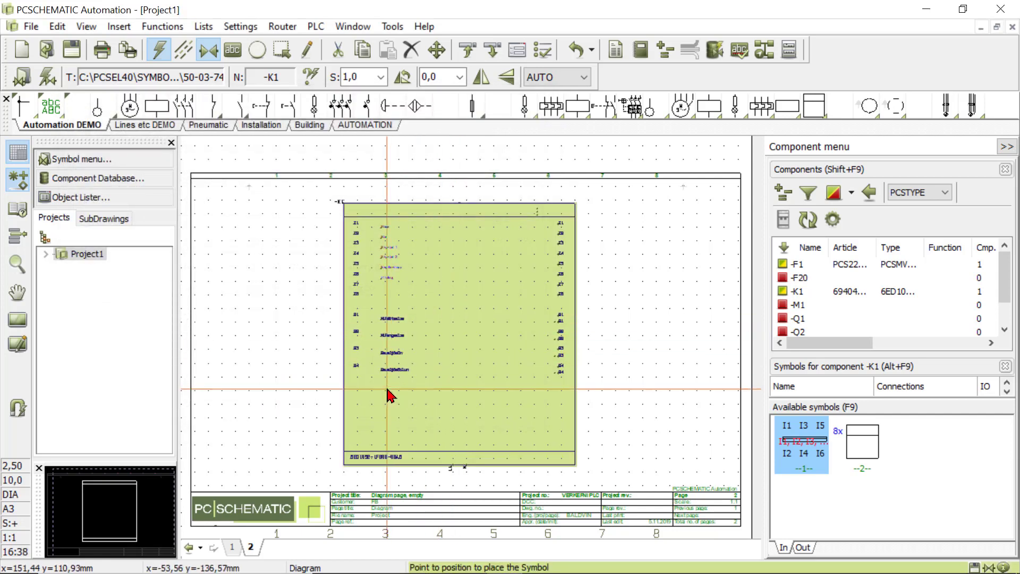
- Insert a normal page as page 3 using the PCSA3Hbasic template
scroll(393, 348, up, 3)
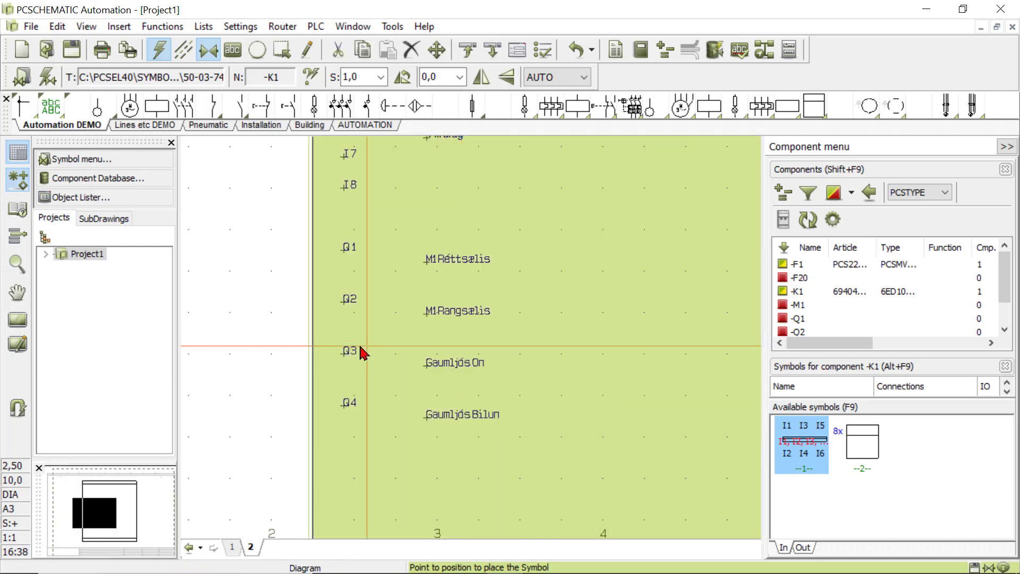
scroll(405, 338, up, 4)
scroll(405, 336, up, 2)
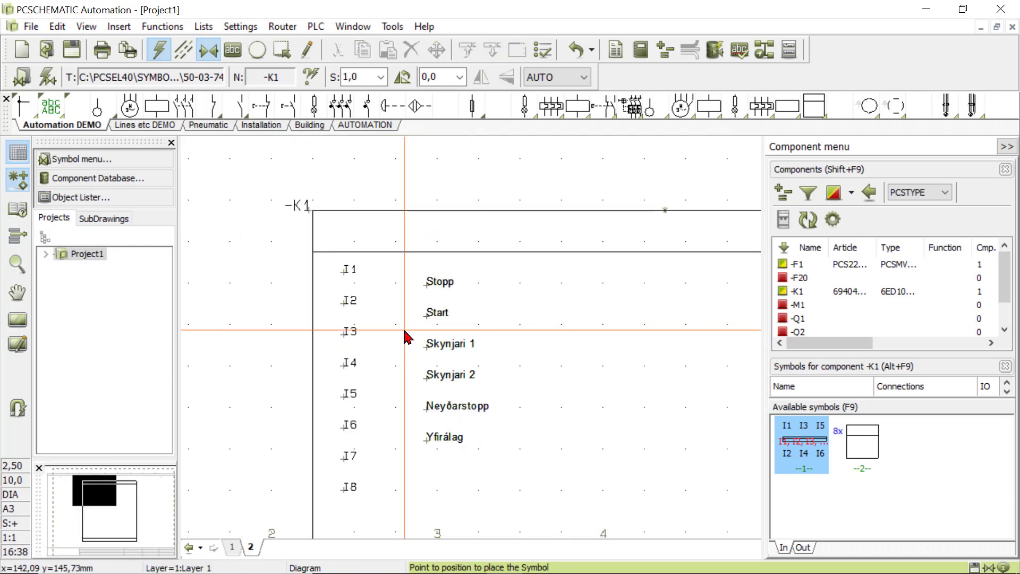
scroll(403, 337, down, 6)
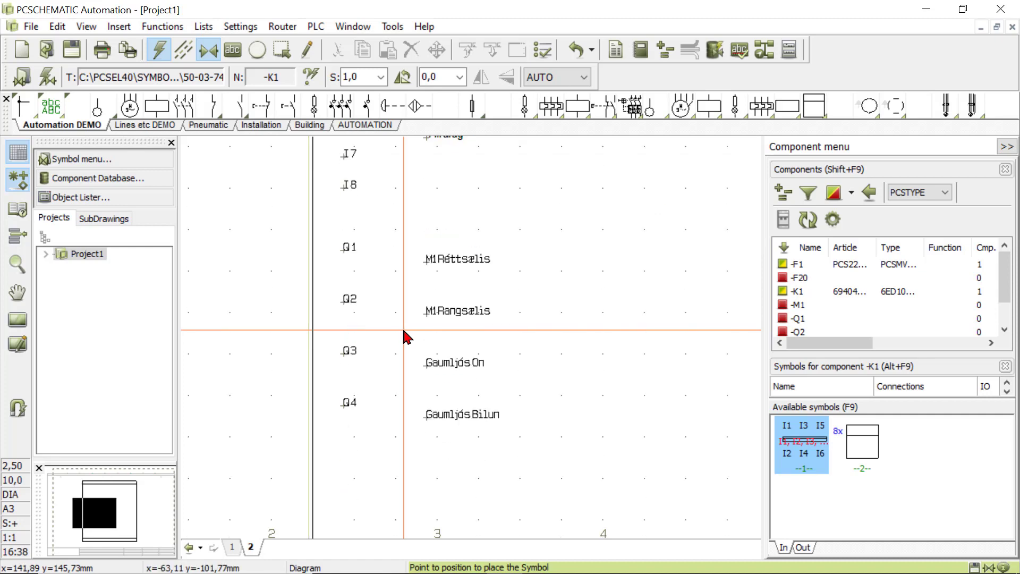
click(17, 320)
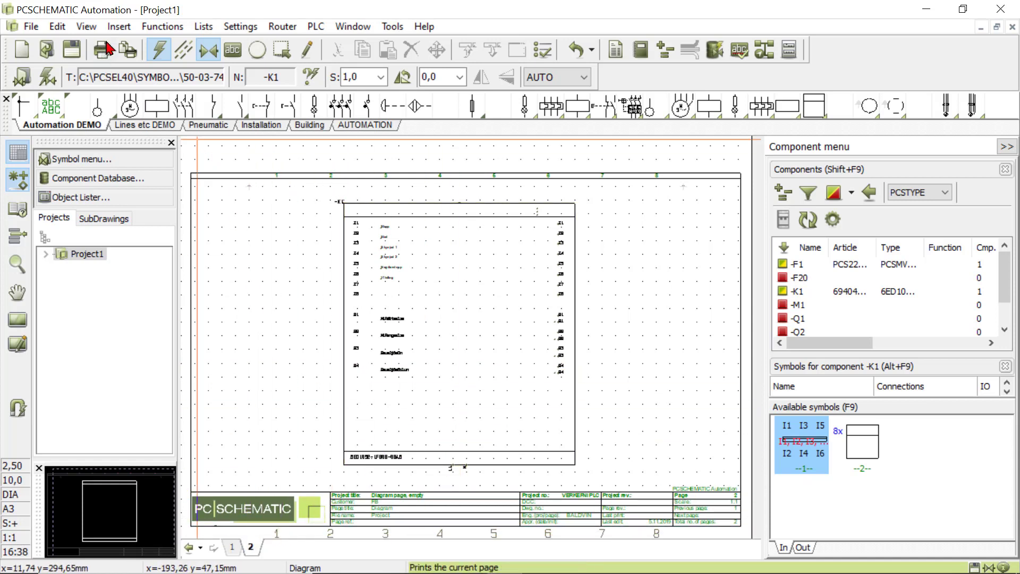
click(119, 26)
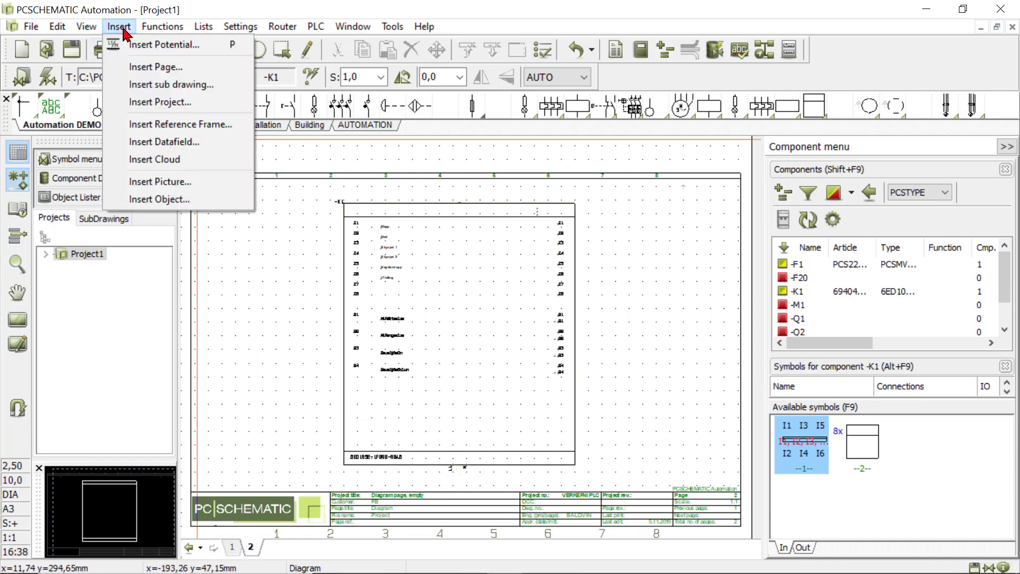
click(154, 67)
click(563, 272)
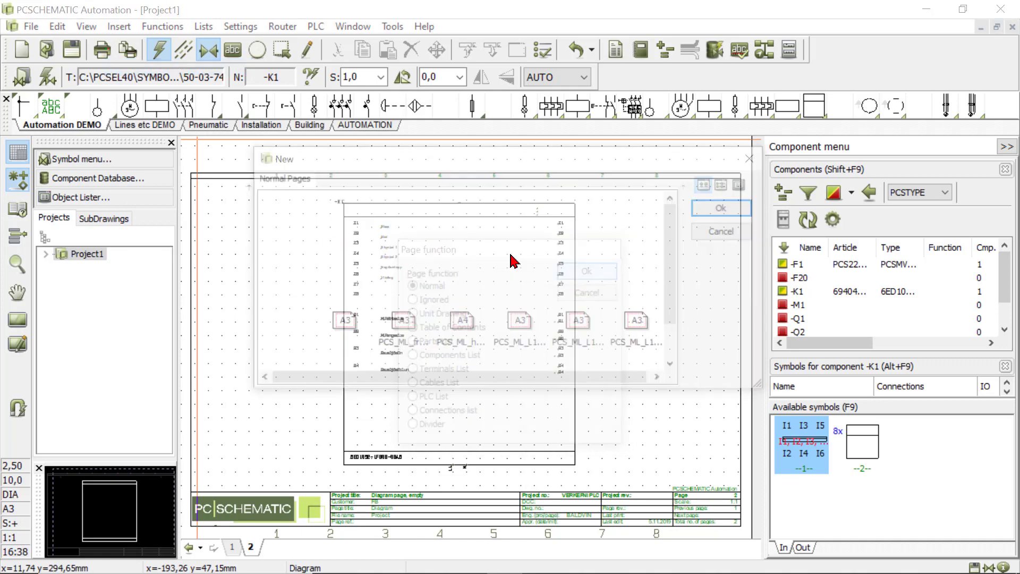
click(403, 210)
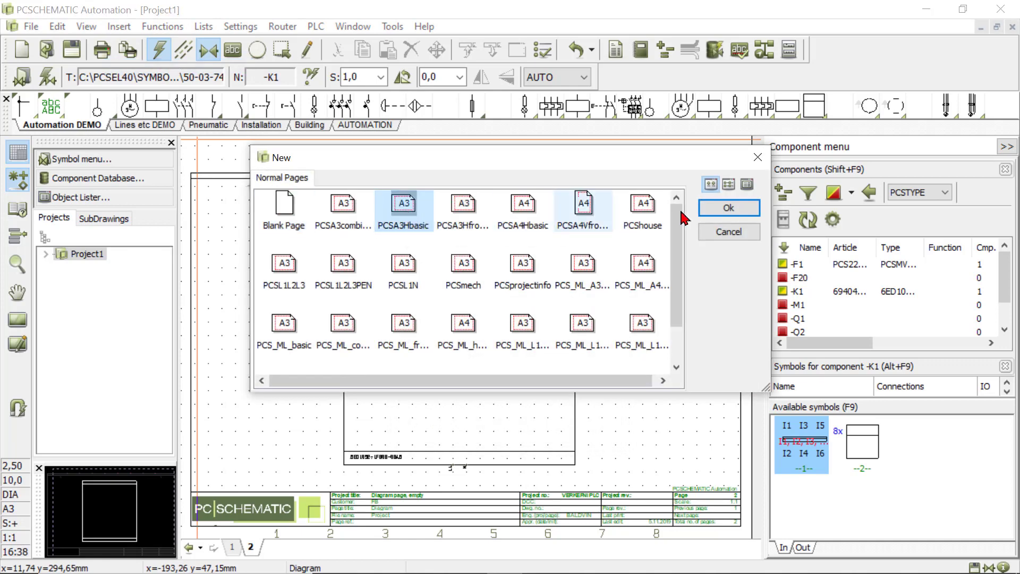
click(728, 207)
- Place all eight single-input symbols of -K1 (I1 to I8) in a row along the lower edge of page 3
click(863, 444)
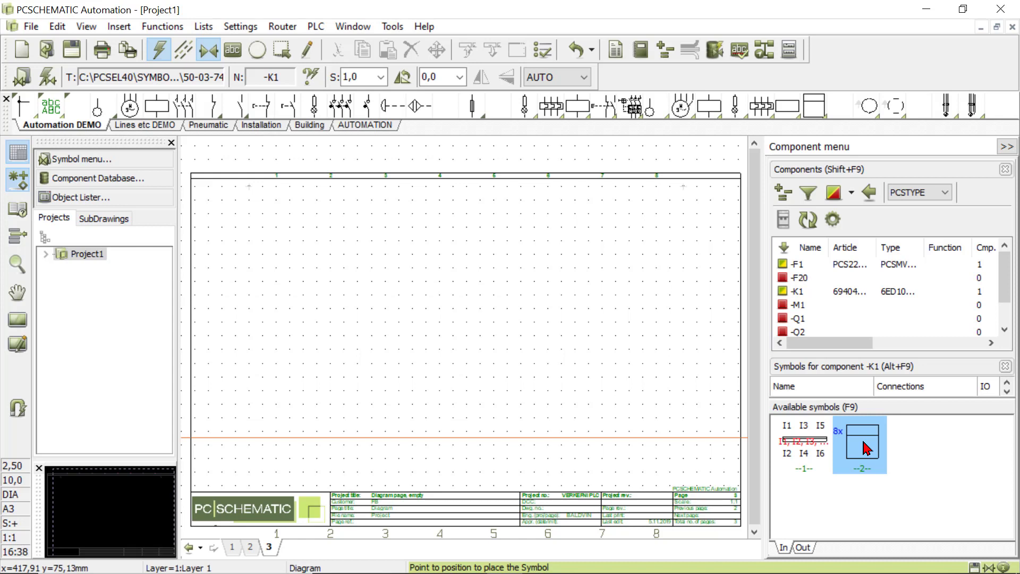
right_click(864, 449)
click(886, 431)
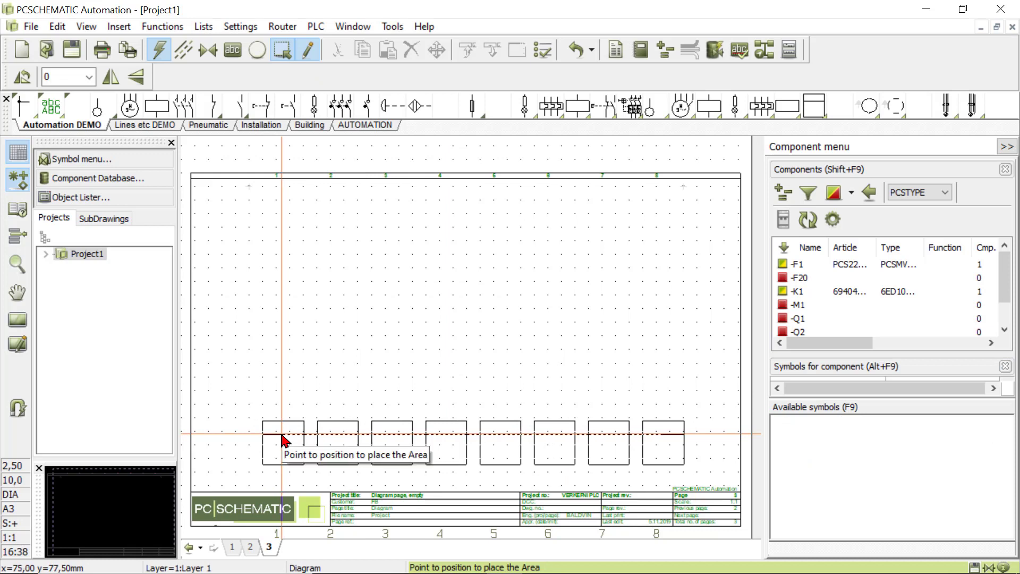
click(284, 440)
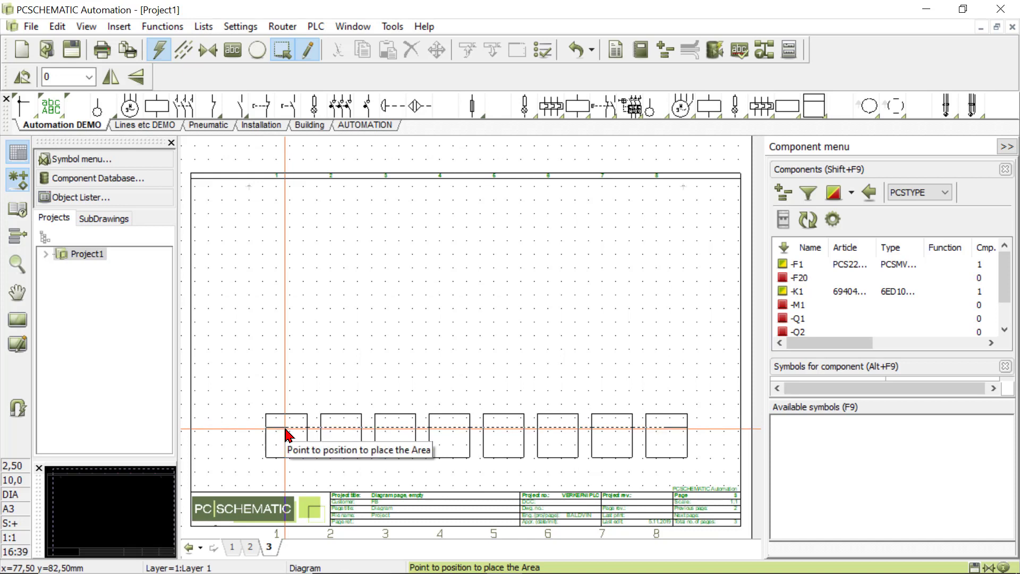
click(287, 434)
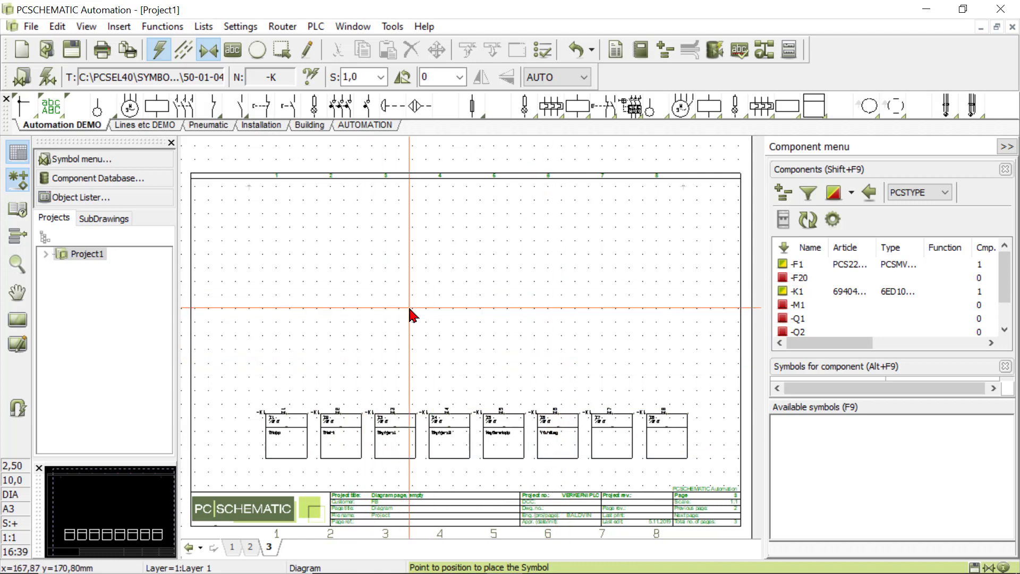
- Insert another normal page as page 4, again using the PCSA3Hbasic template
click(119, 27)
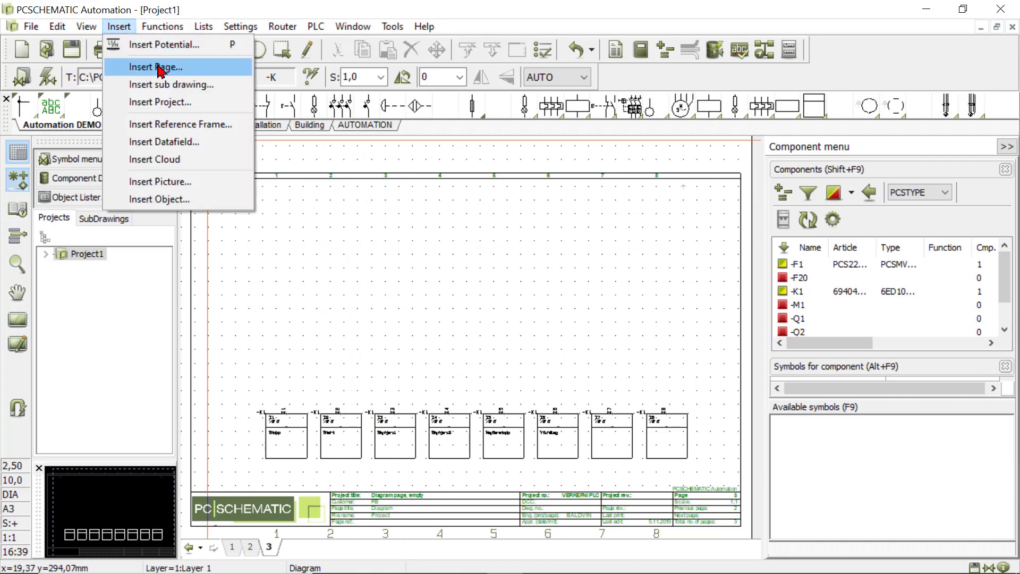
click(158, 68)
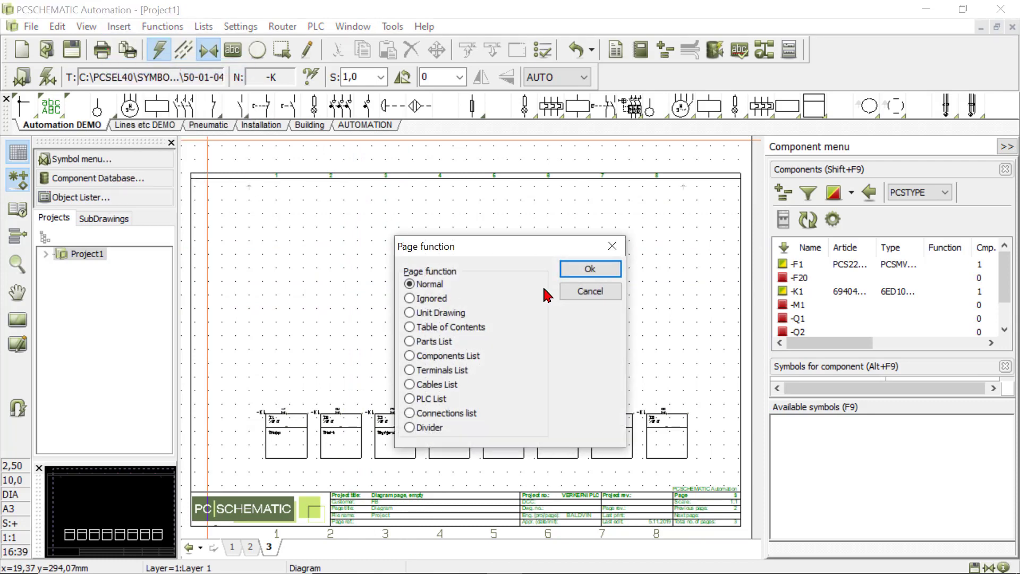
click(569, 269)
click(410, 211)
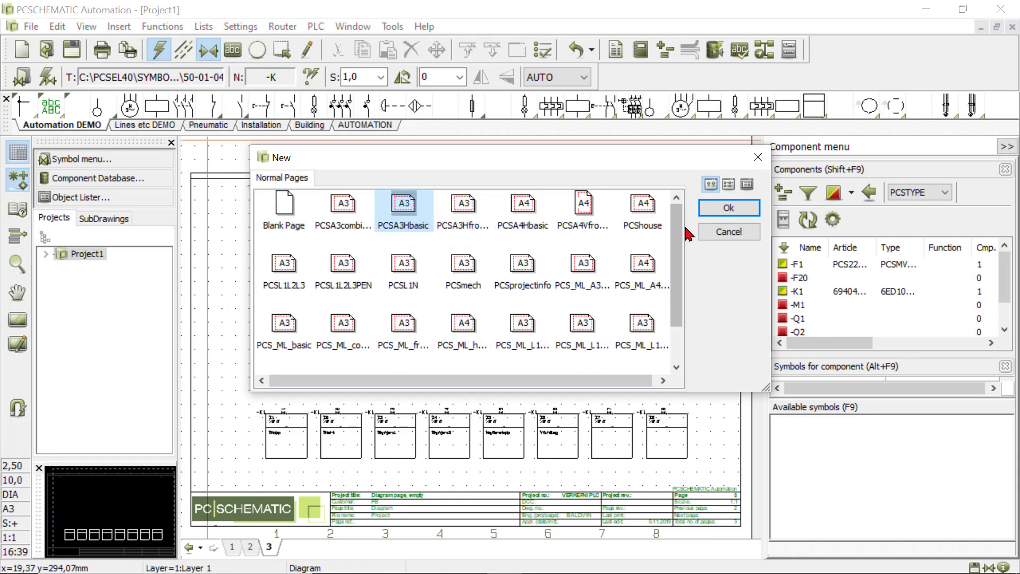
click(728, 208)
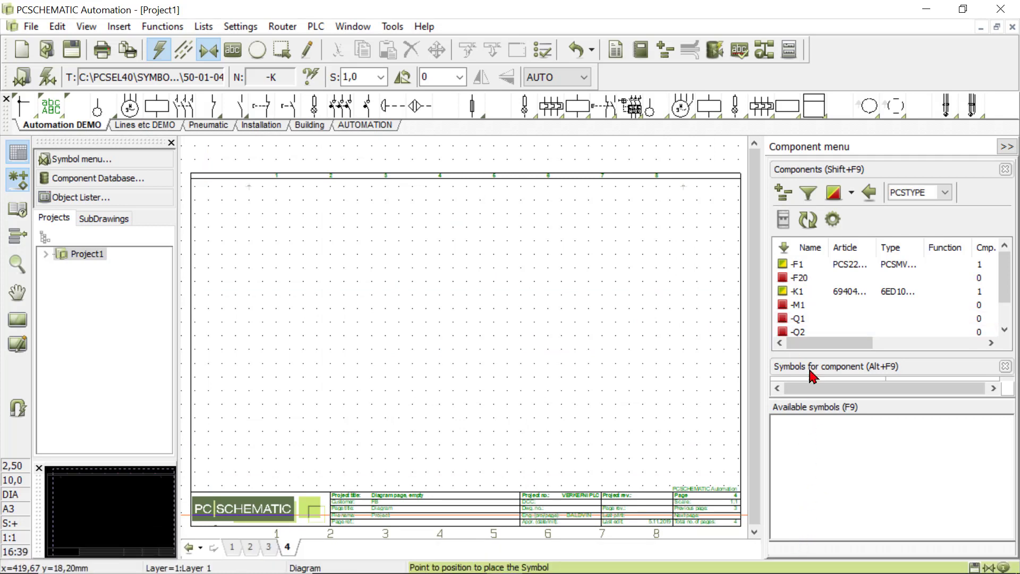
- Restore the program window to a smaller size, select -K1 on page 2 and display its available output symbols
double_click(864, 16)
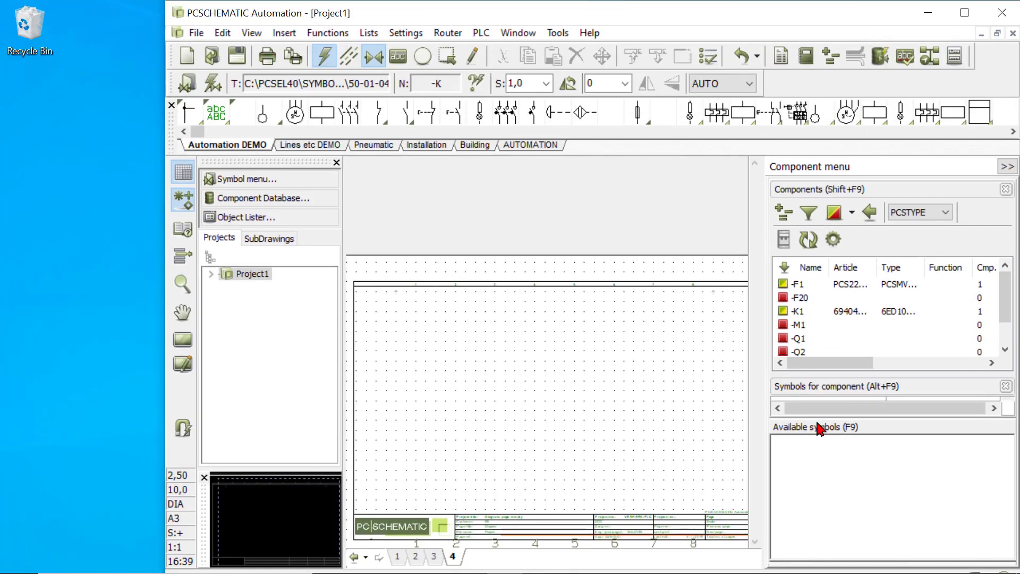
click(812, 491)
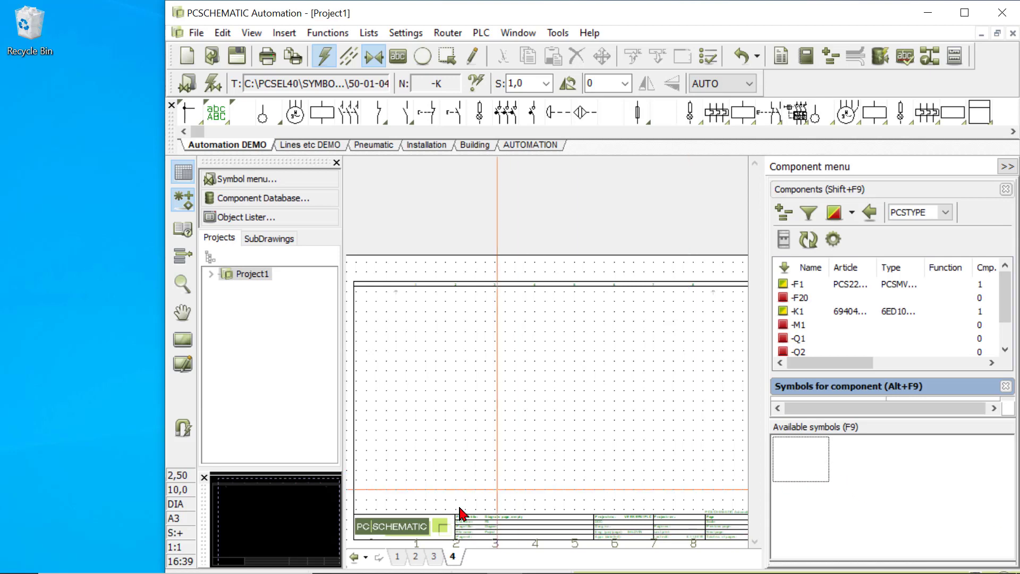
click(409, 554)
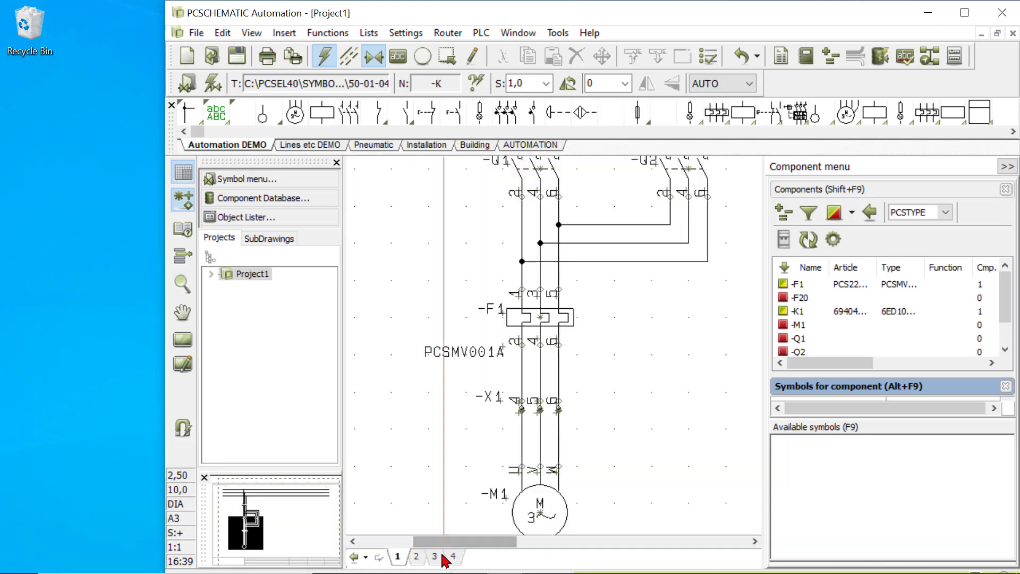
click(434, 556)
click(416, 556)
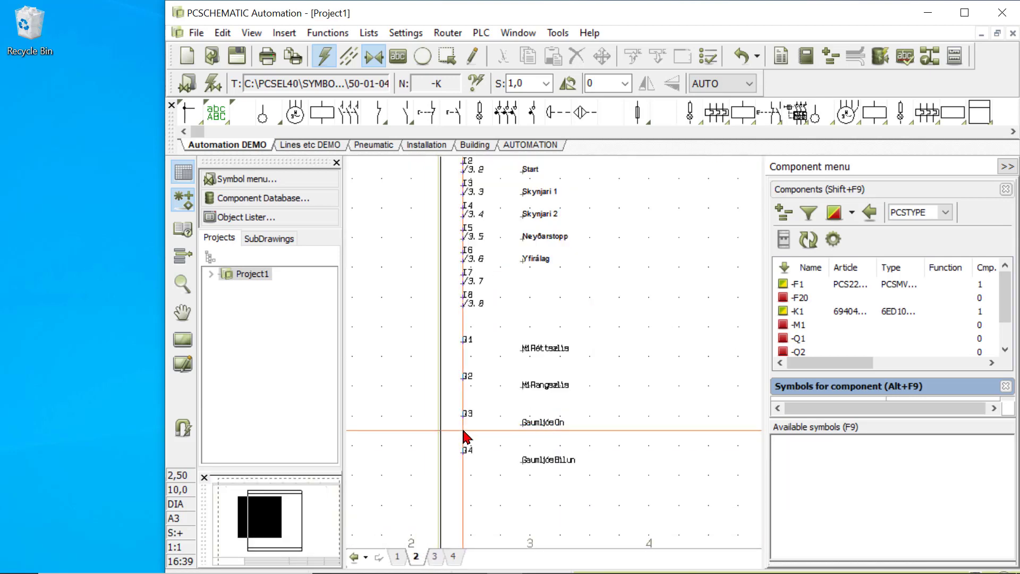
click(182, 339)
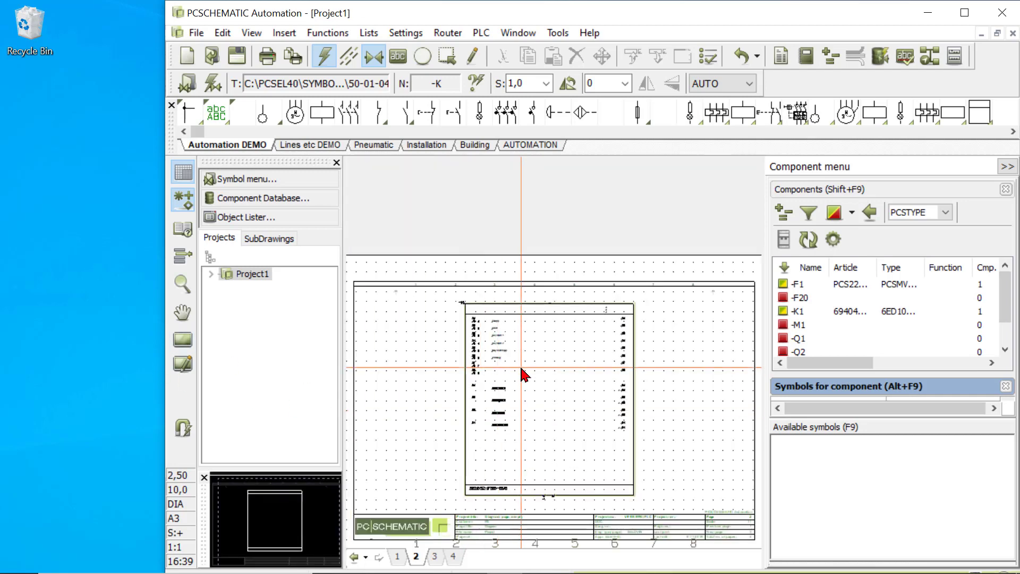
click(523, 376)
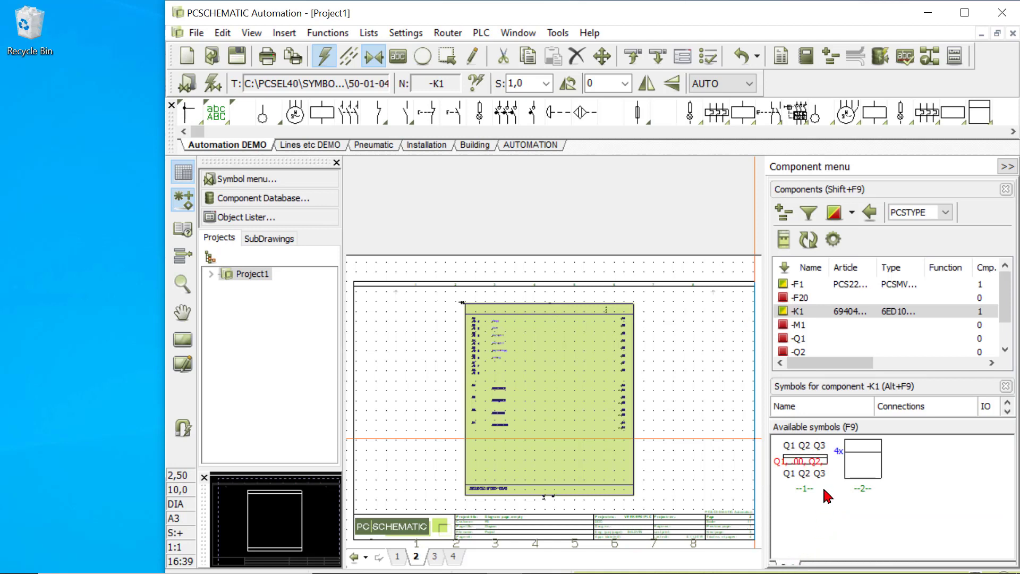
click(840, 478)
click(806, 472)
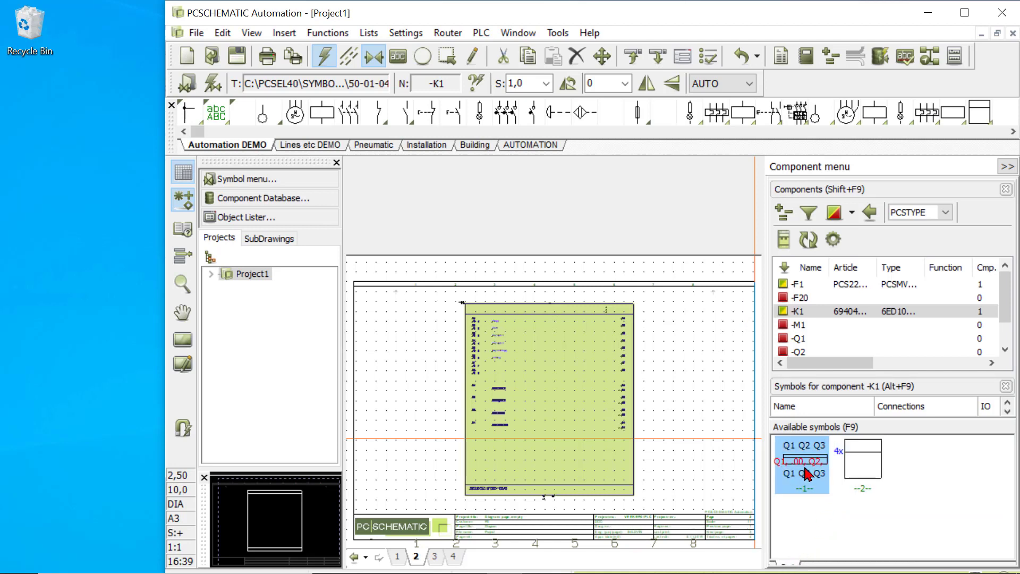
click(836, 471)
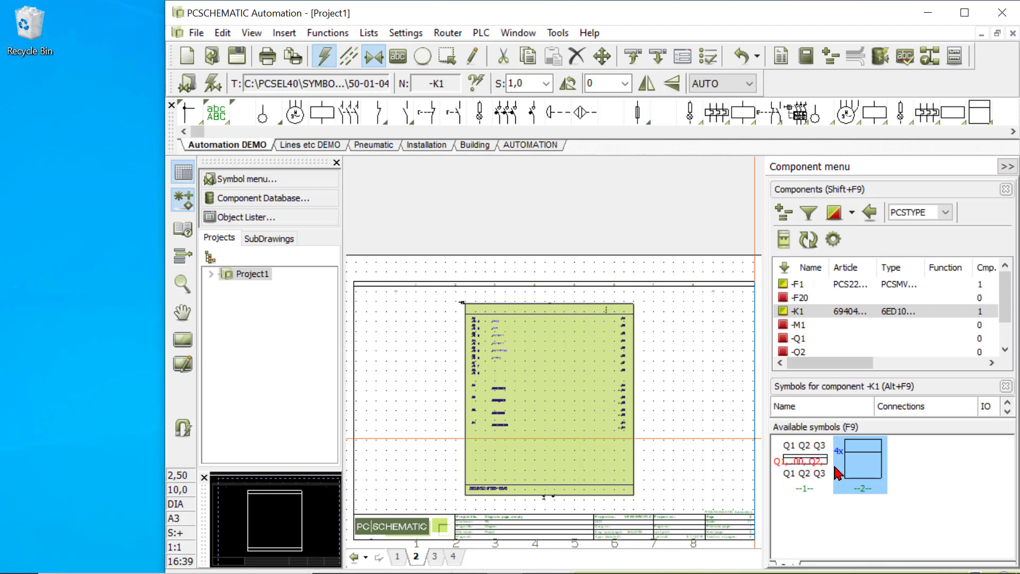
- Place all four output symbols of -K1 (Q1 to Q4) in a row near the top of page 4 and maximize the window
click(453, 556)
click(860, 475)
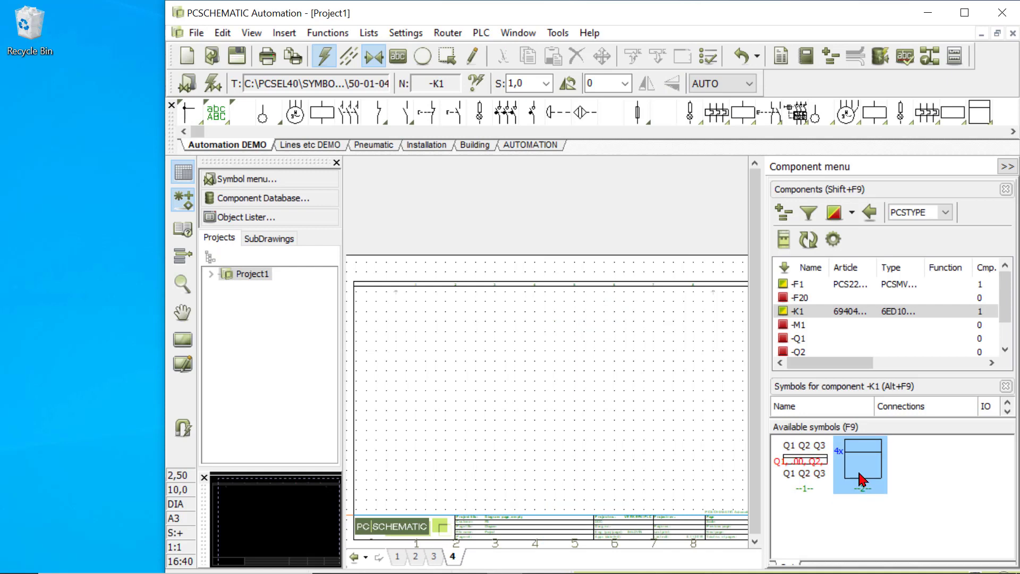
right_click(855, 476)
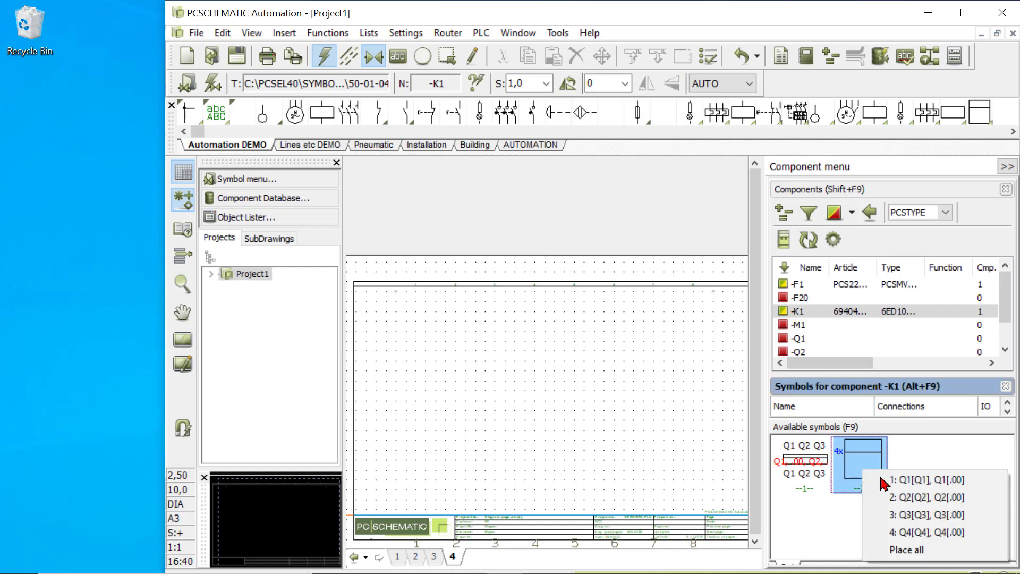
click(907, 550)
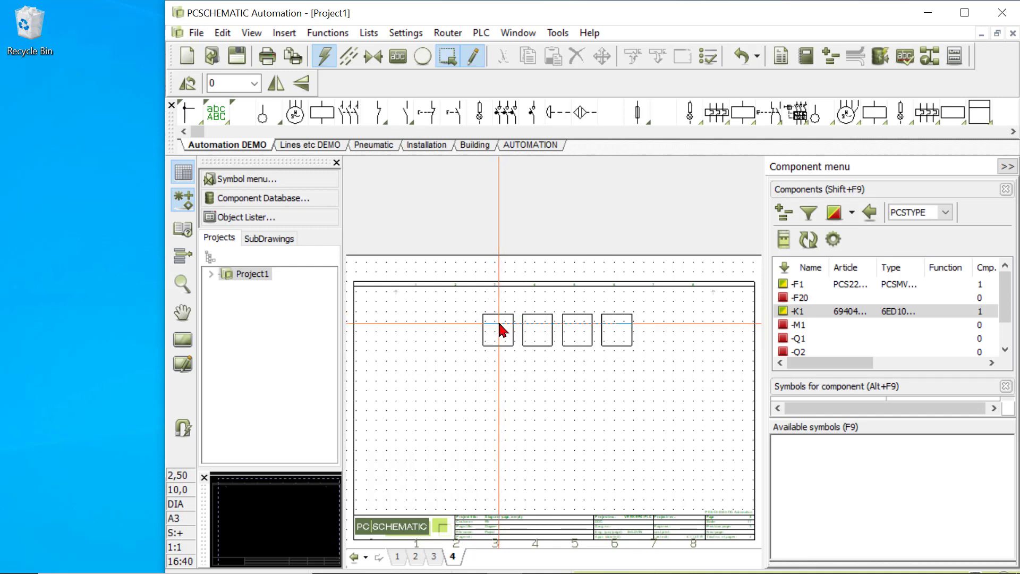
click(501, 330)
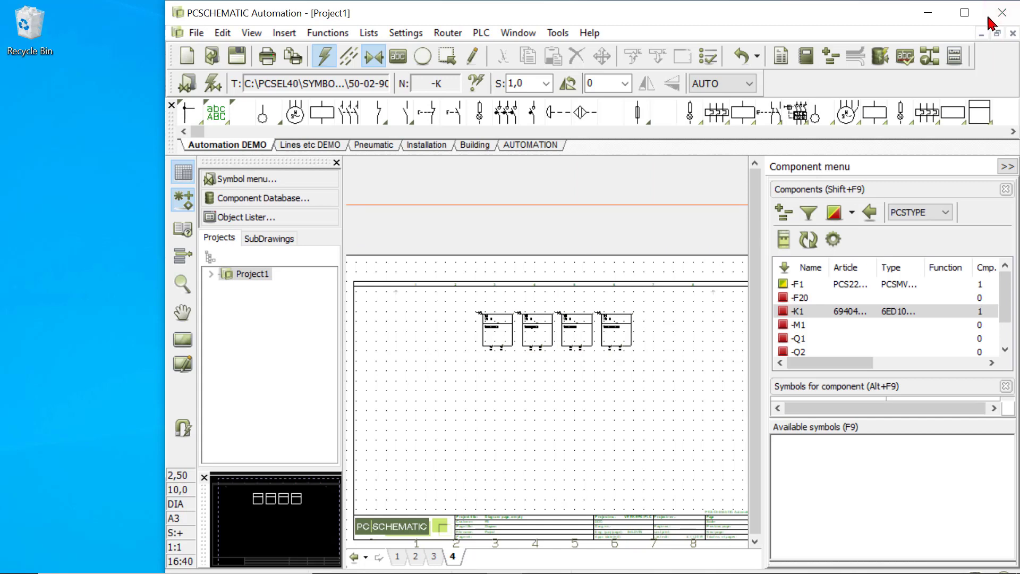
click(965, 13)
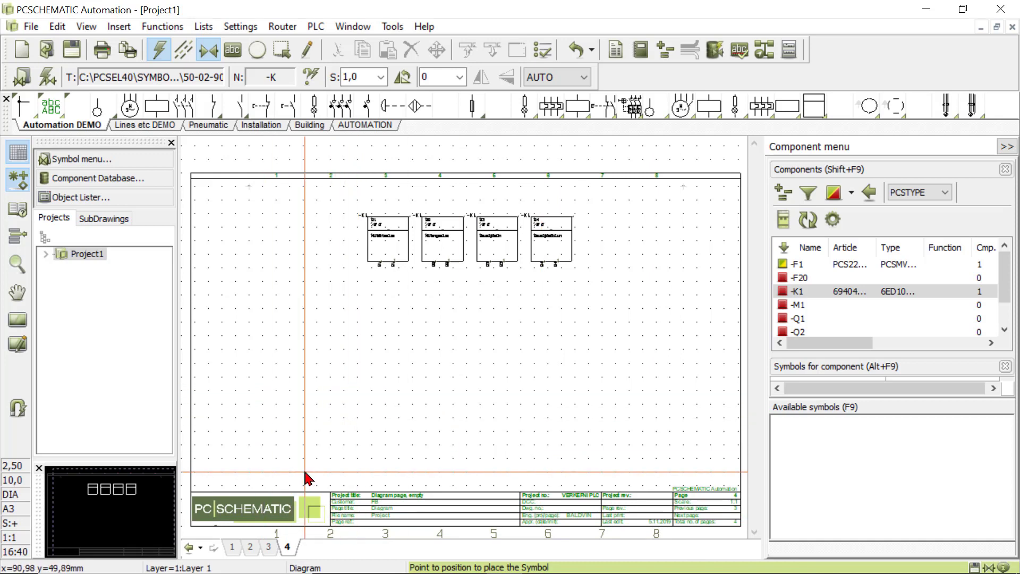
- Move the row of eight -K1 input symbols on page 3 so they line up with column numbers 1 to 8
click(251, 549)
click(268, 548)
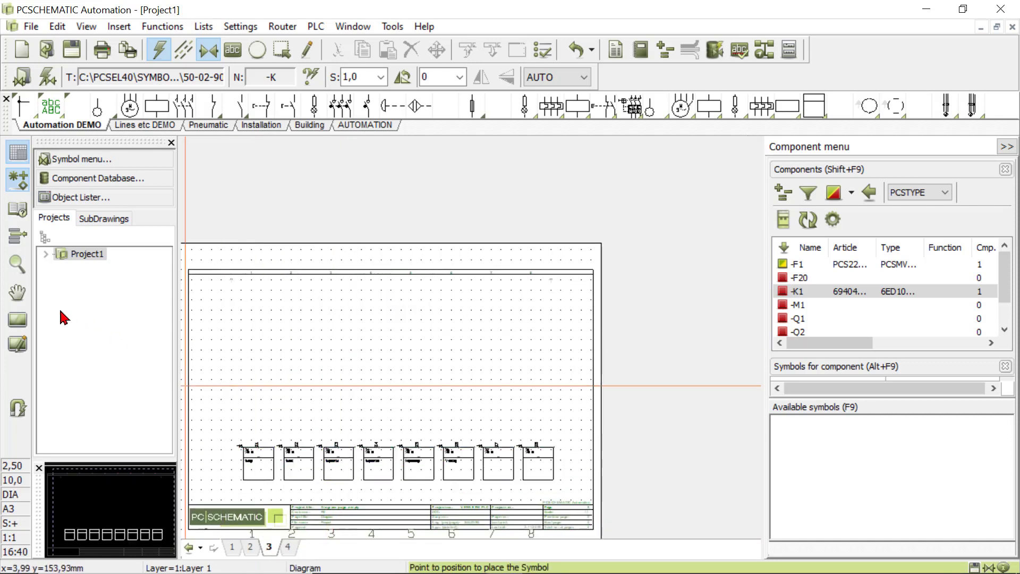
click(18, 320)
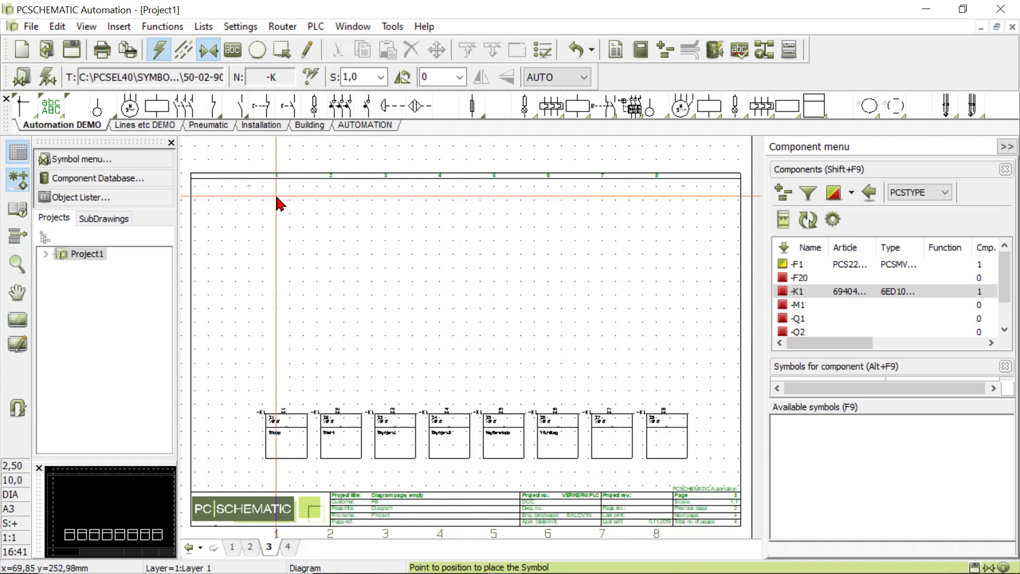
drag(218, 340, 685, 463)
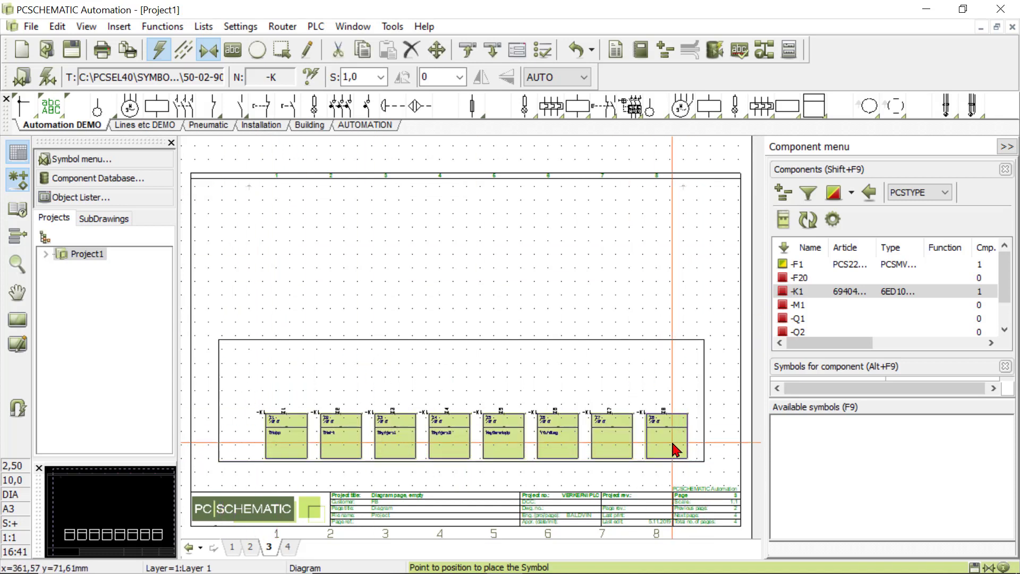
click(675, 450)
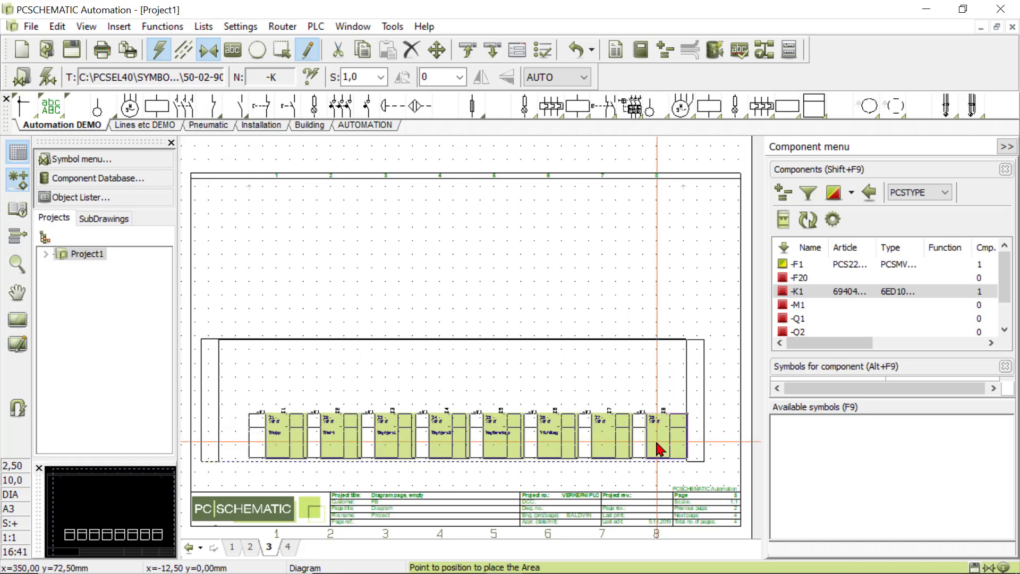
click(644, 445)
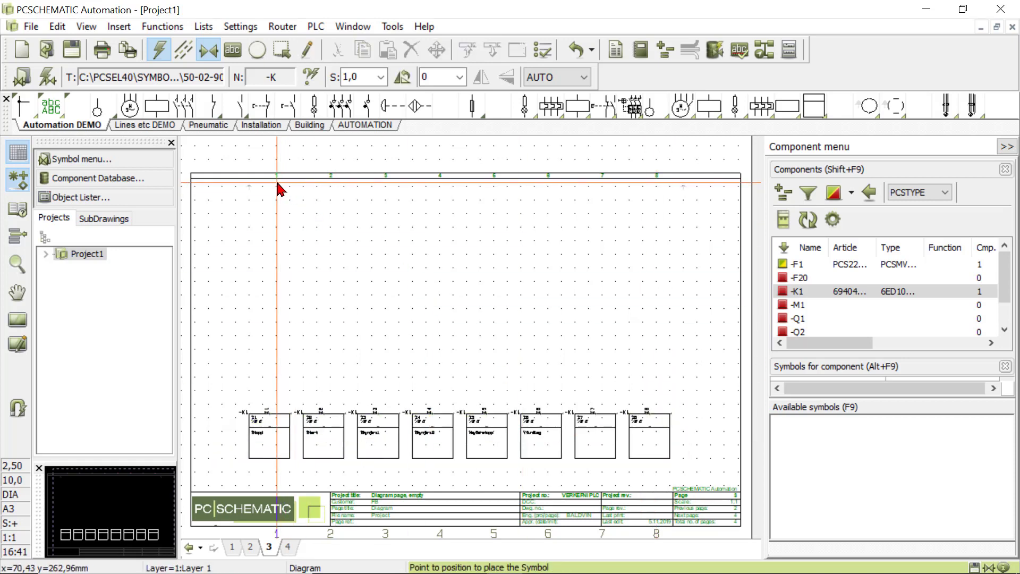
drag(223, 357, 669, 461)
click(667, 451)
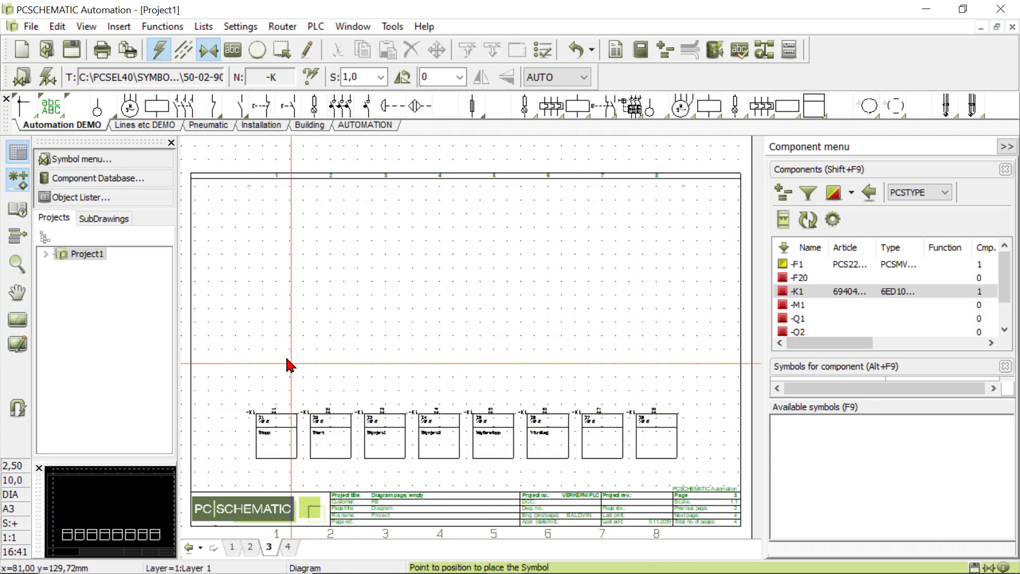
- Draw a horizontal electrical line across the upper part of page 3, about 357.5 mm long, with signal L1 at both ends
click(288, 109)
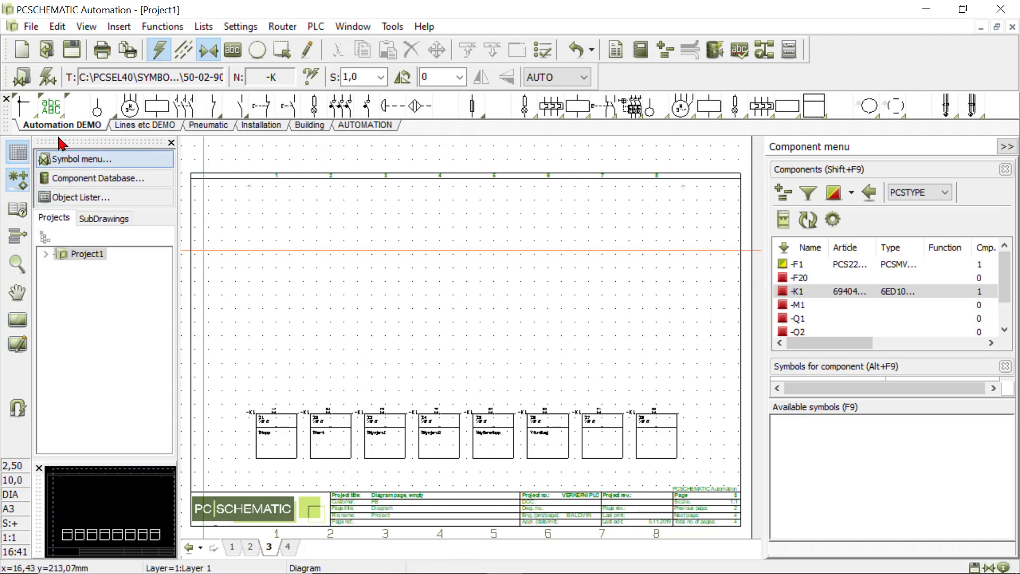
click(23, 109)
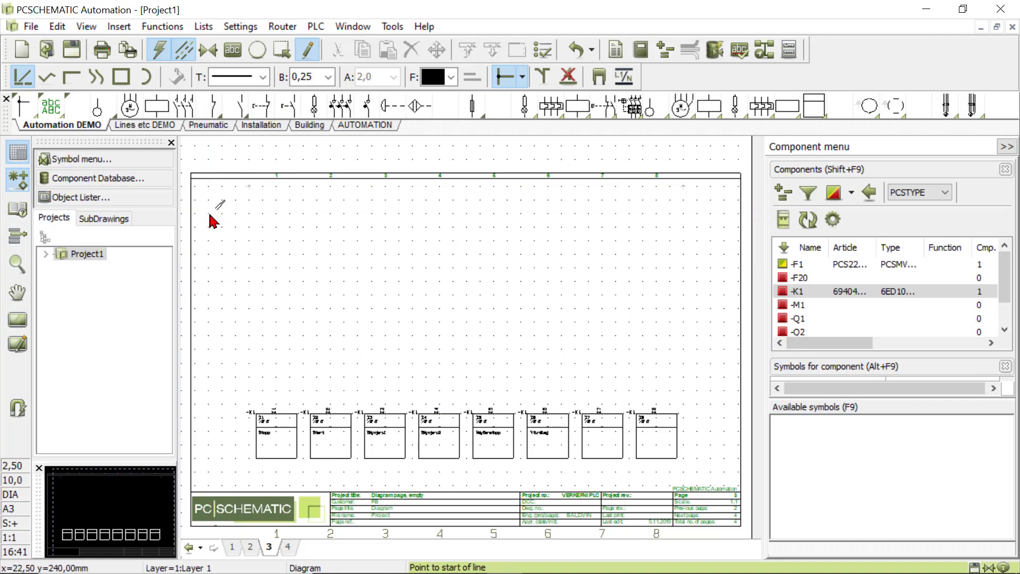
click(241, 215)
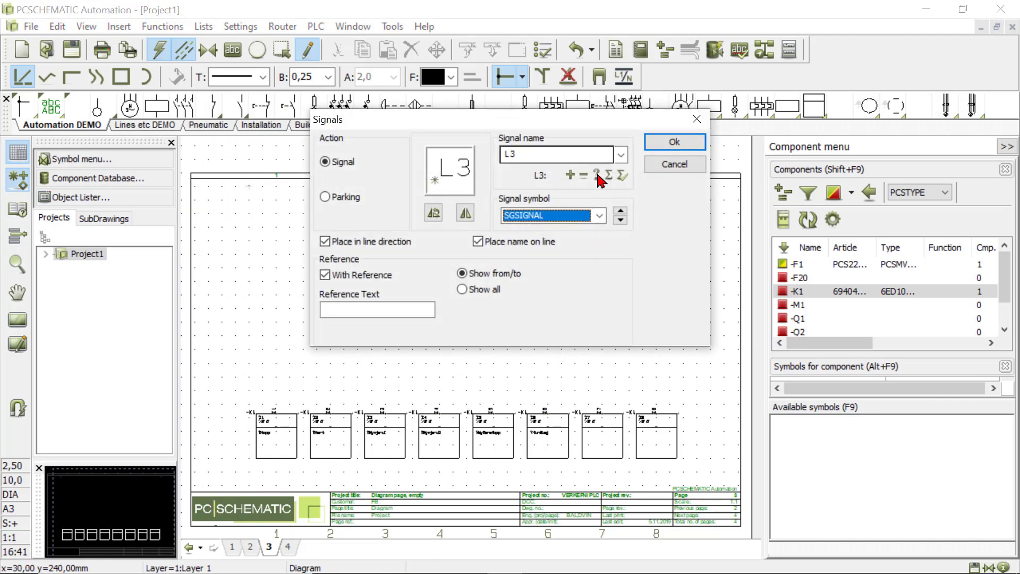
click(614, 155)
click(612, 166)
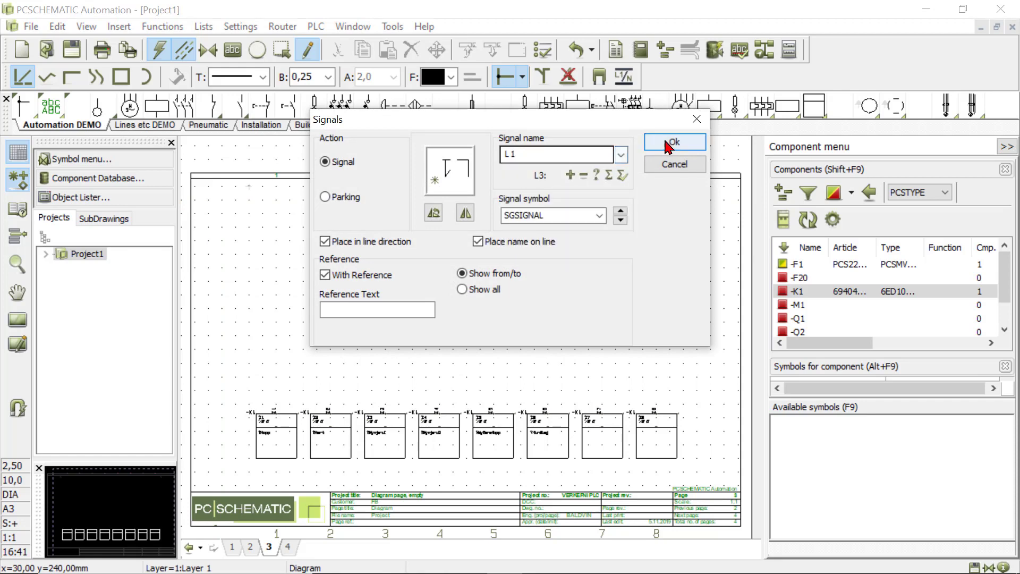
click(690, 143)
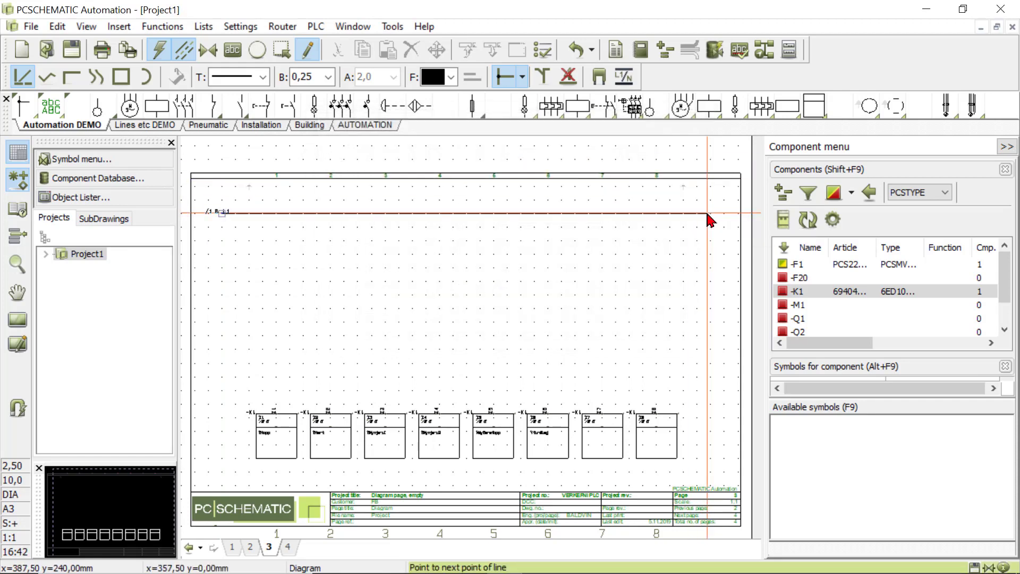
click(387, 334)
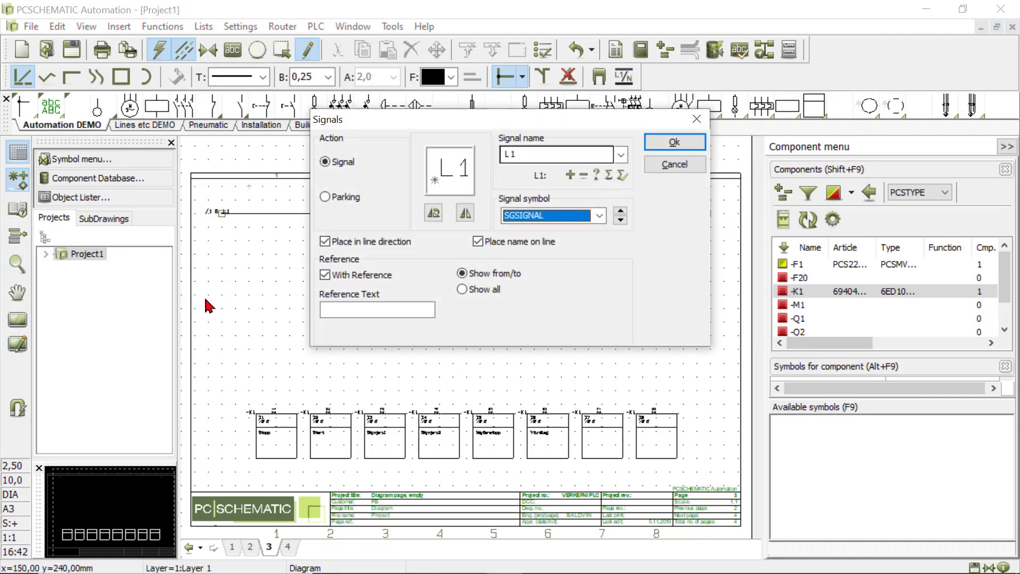
click(681, 142)
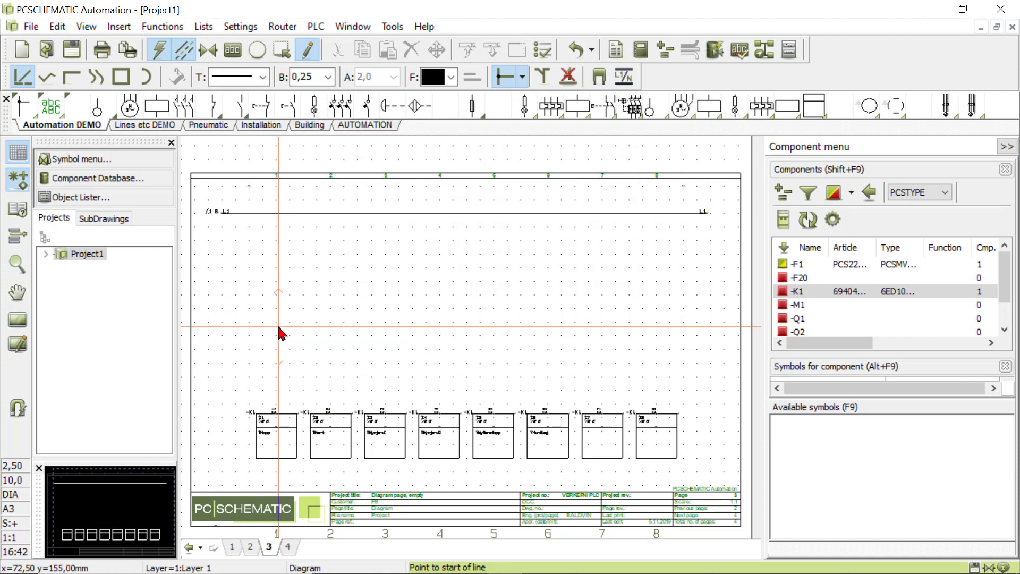
- Connect the inputs I1 to I8 of -K1 to the L1 line with vertical electrical lines
click(329, 339)
click(385, 335)
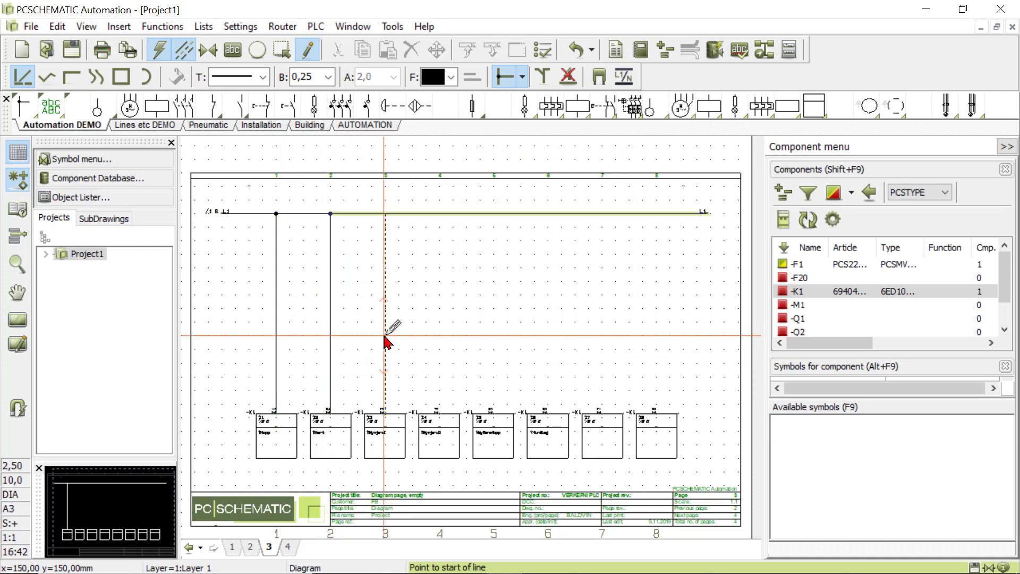
click(440, 340)
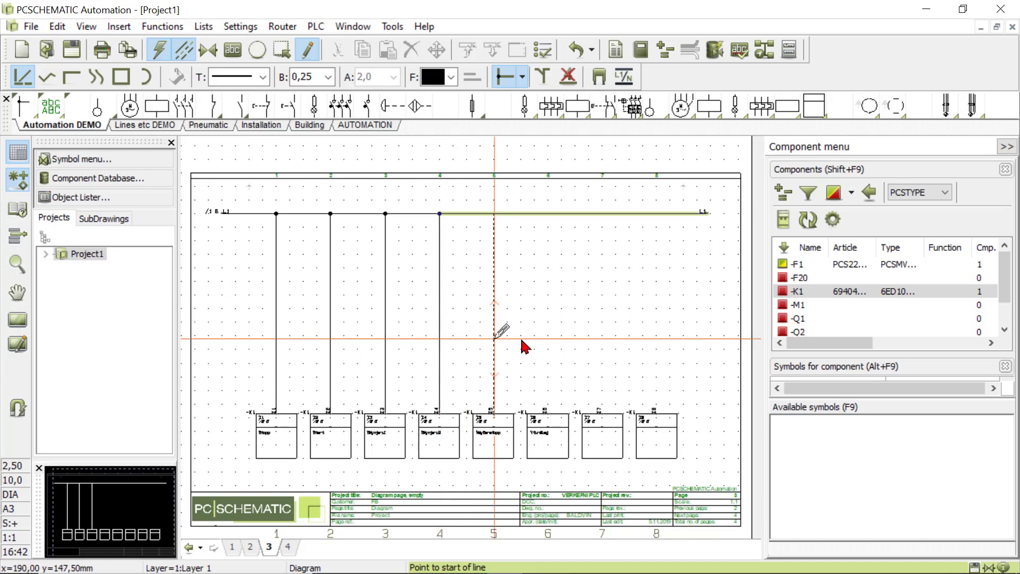
click(493, 343)
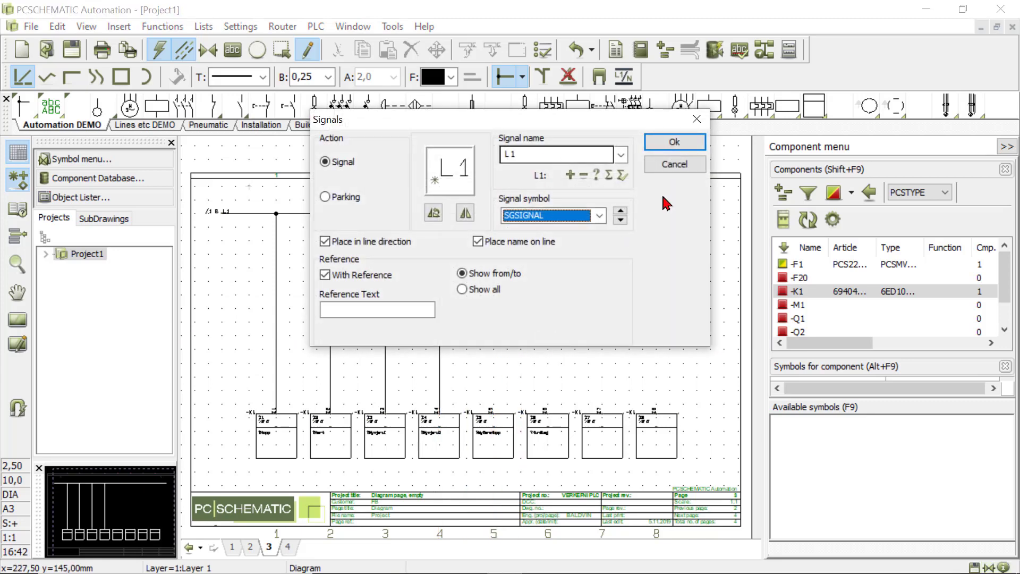
click(676, 147)
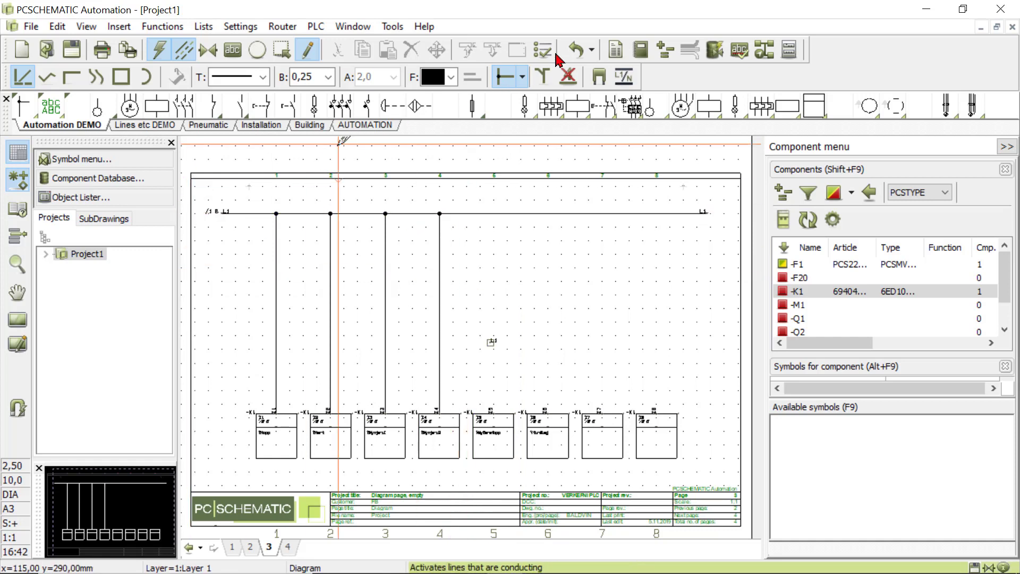
click(493, 319)
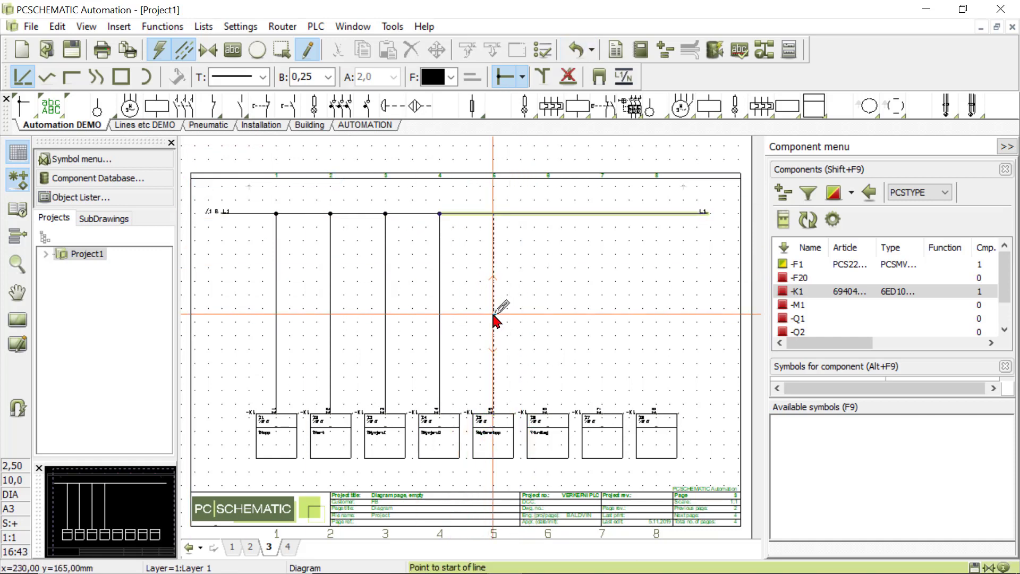
click(548, 313)
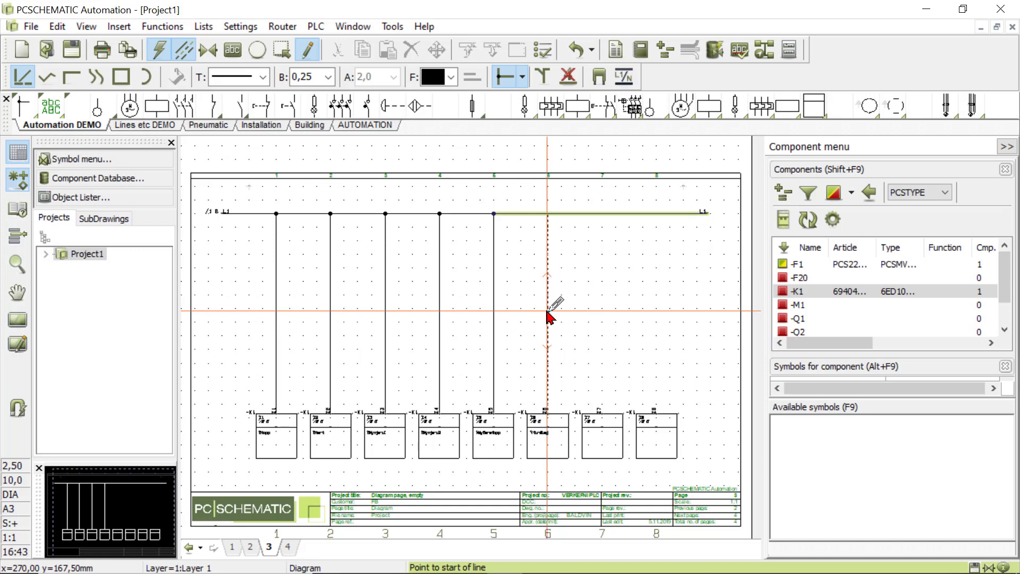
click(602, 314)
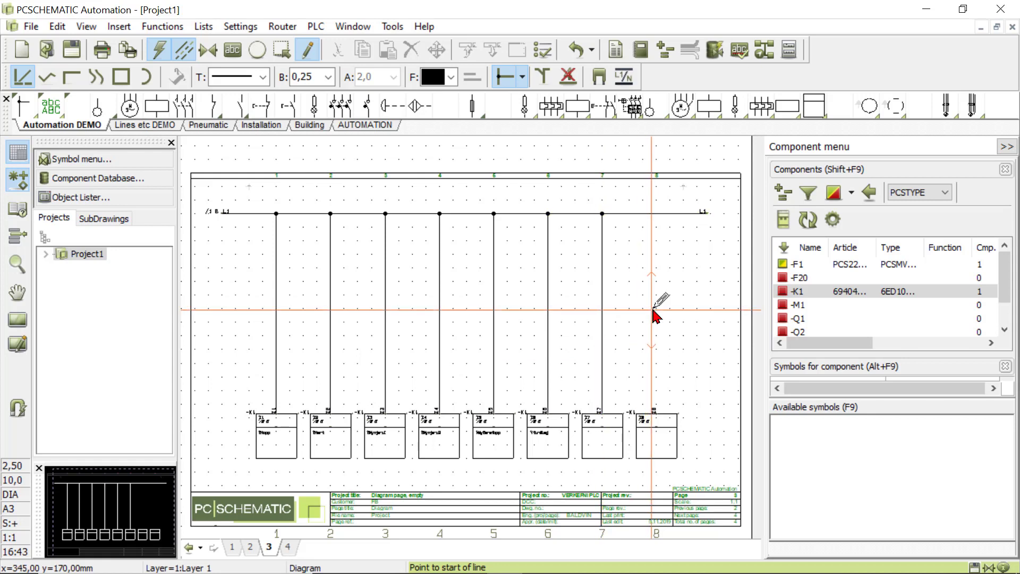
click(658, 314)
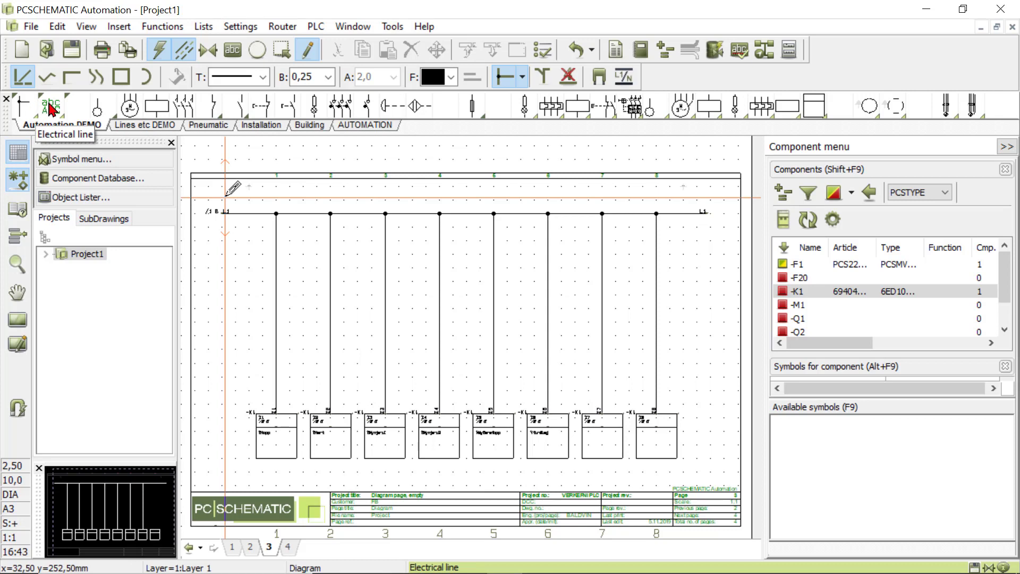
- Place a pushbutton contact on the I1 line, named -S1 with connections 13 and 14
click(290, 111)
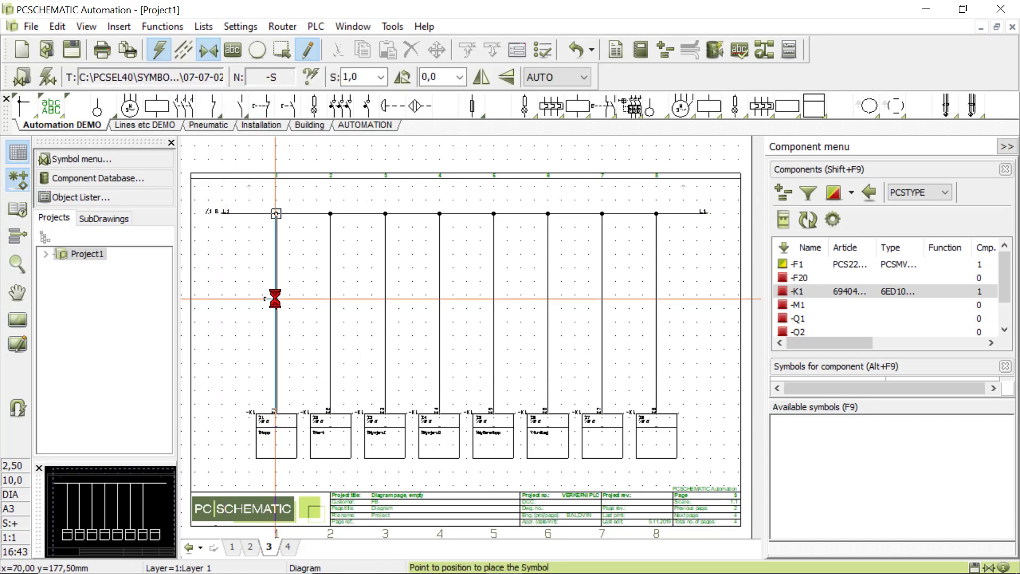
click(275, 298)
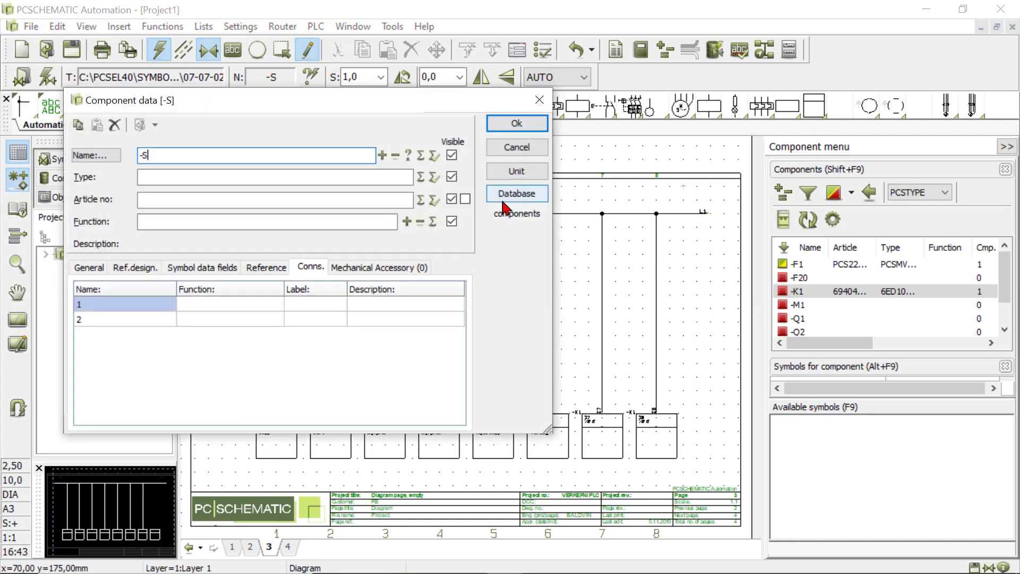
text(1)
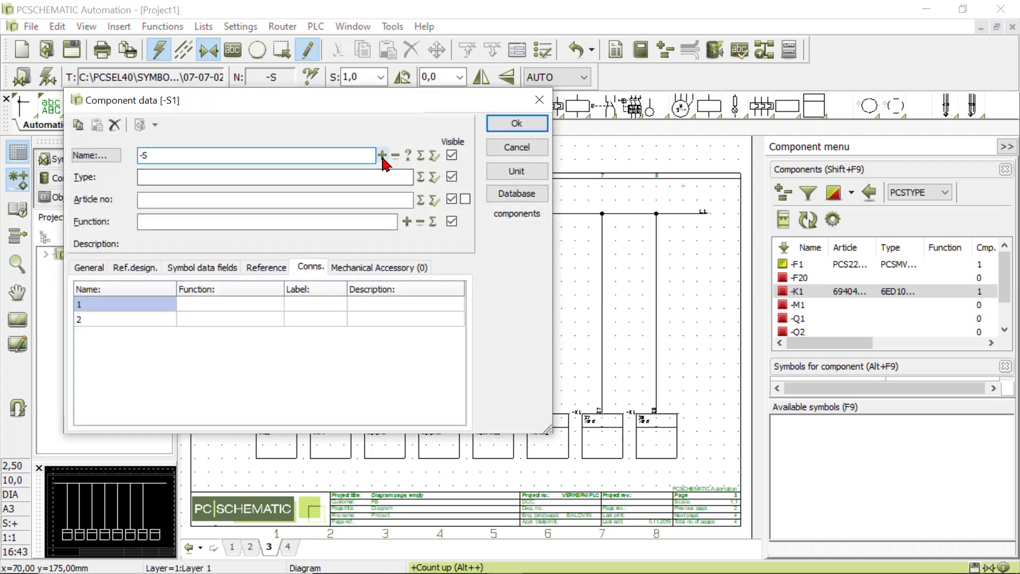
click(125, 303)
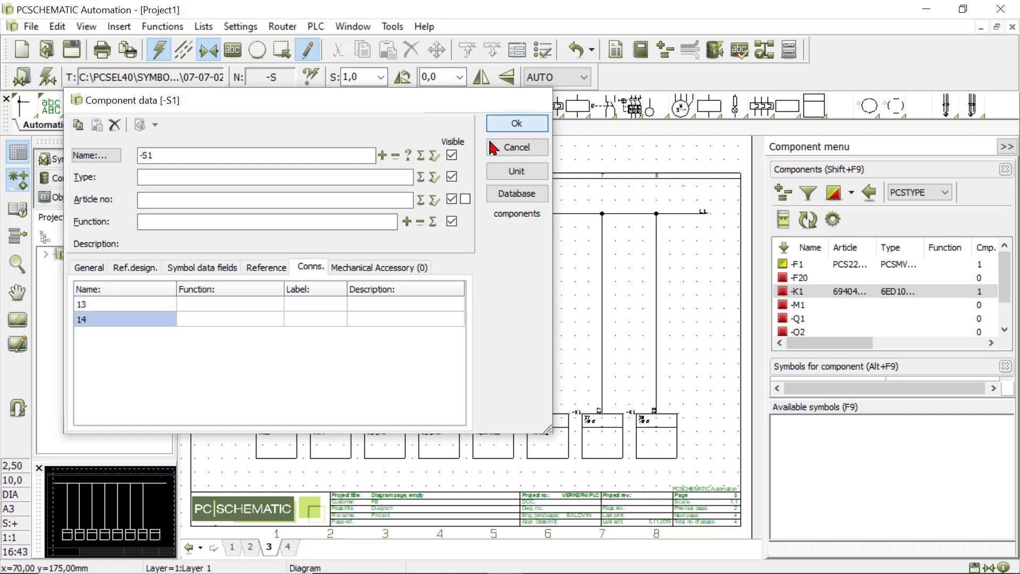
click(518, 126)
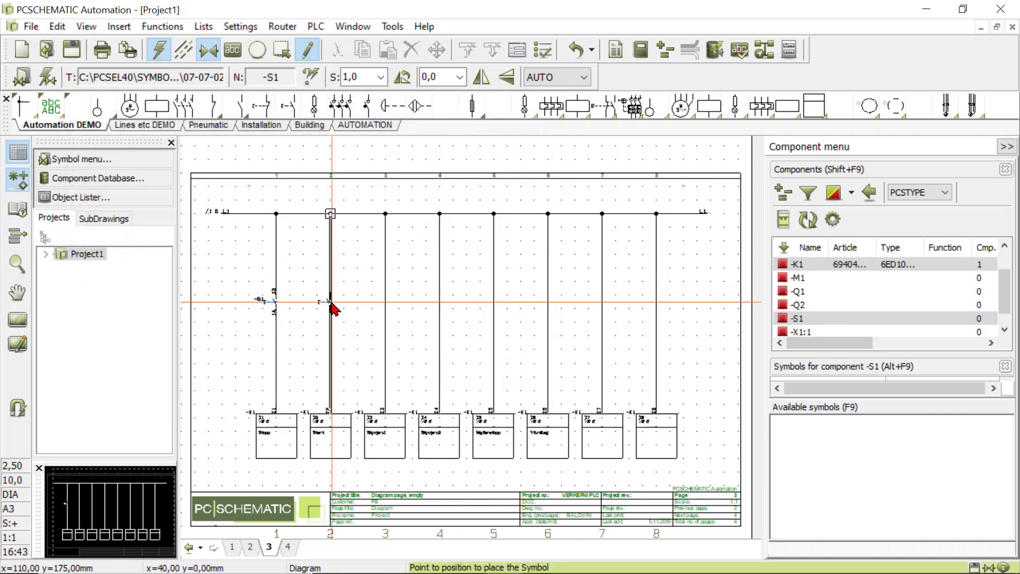
- Place a second pushbutton contact on the I2 line at the same height and name it -S2
click(330, 299)
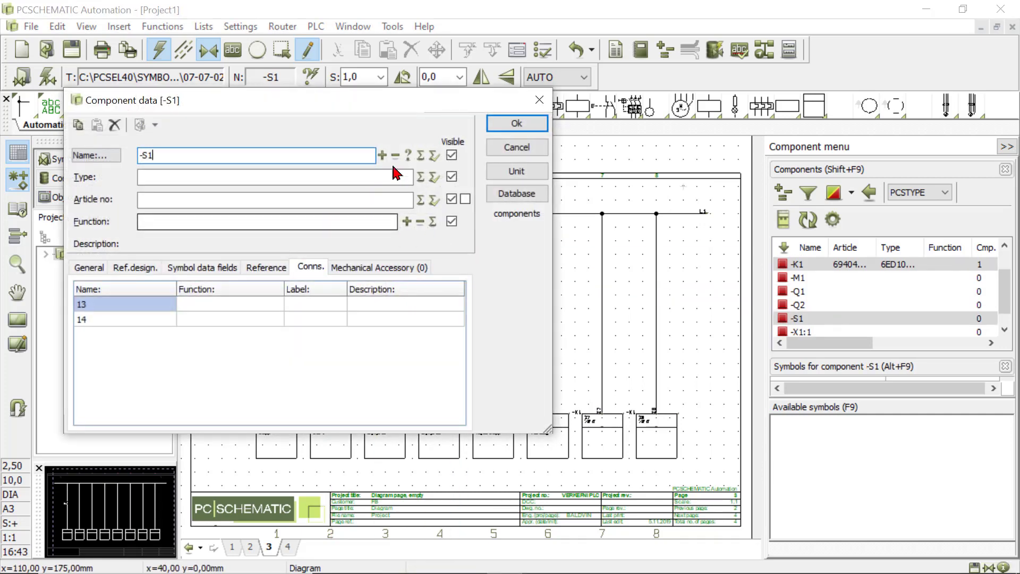
click(382, 155)
click(505, 125)
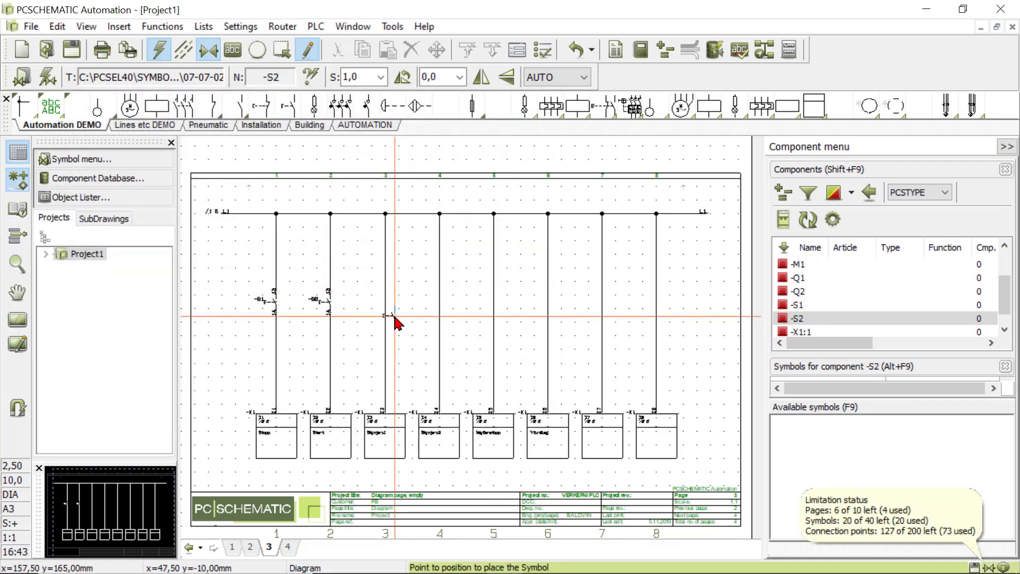
- Place a plain normally open contact on the I3 line, named -S3 with connections 13 and 14
click(241, 106)
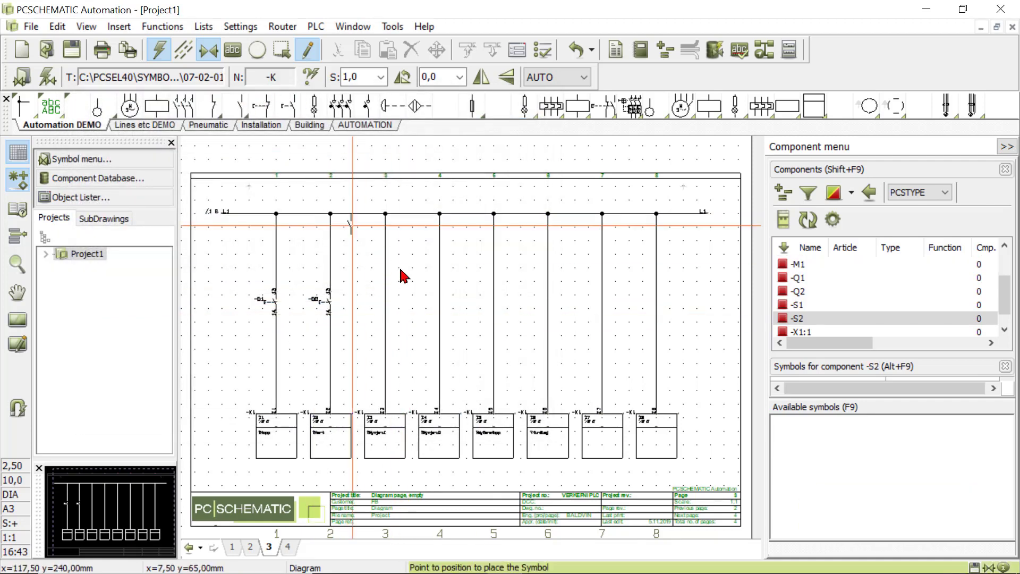
click(383, 302)
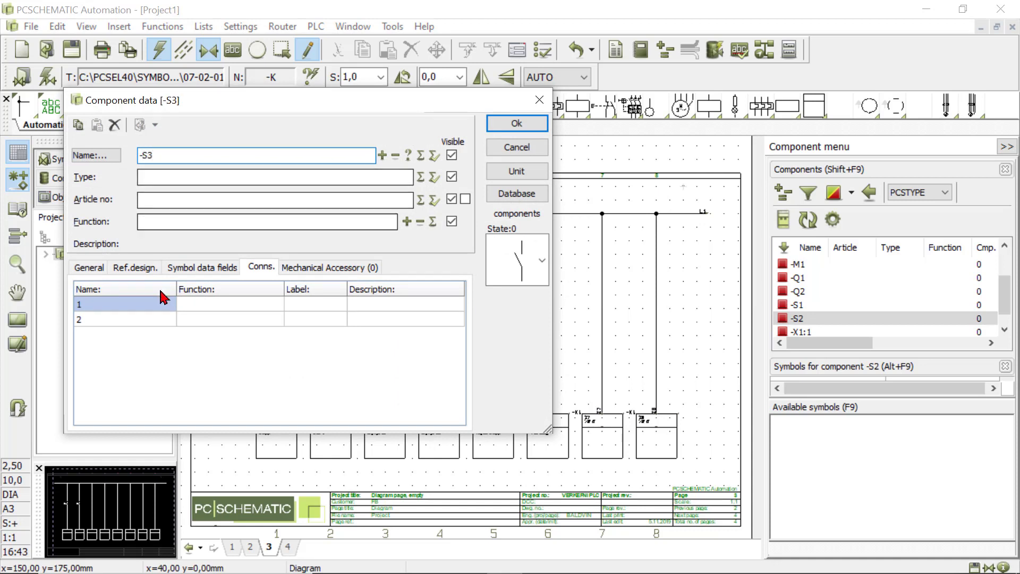
click(137, 301)
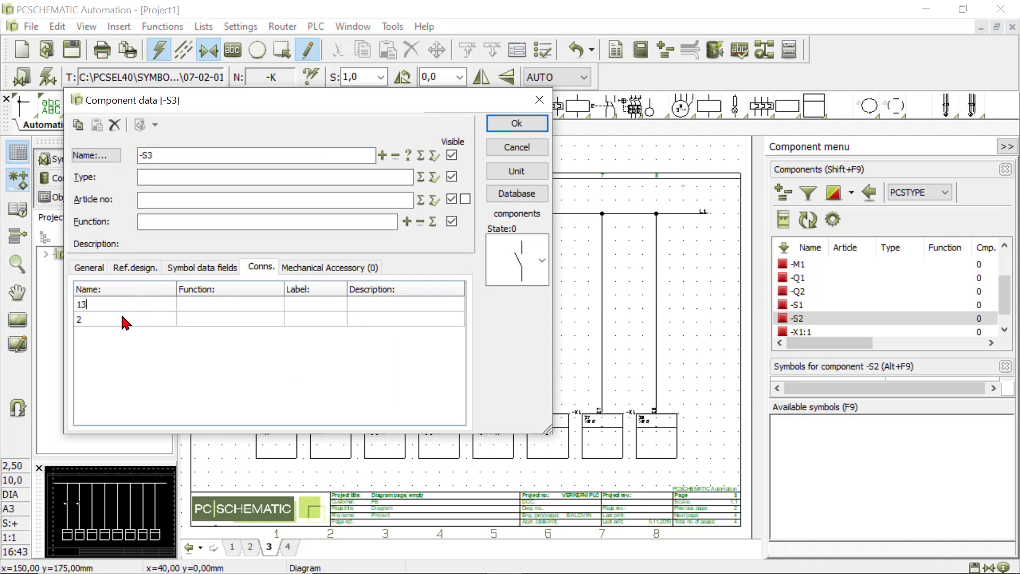
click(520, 140)
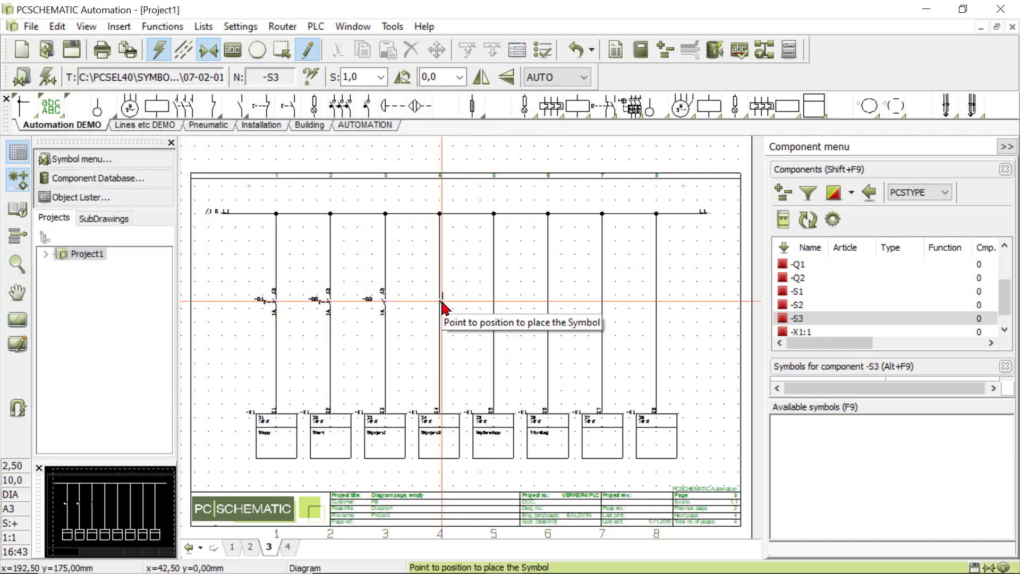
- Place two more normally open contacts, named -S4 on the I4 line and -S5 on the I5 line, with connections 13 and 14
click(442, 307)
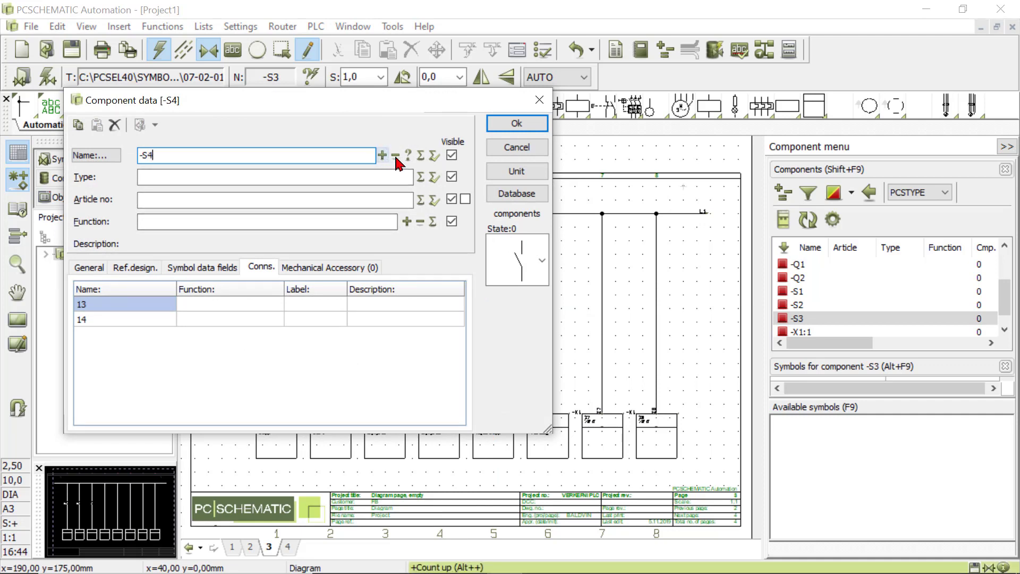
click(515, 125)
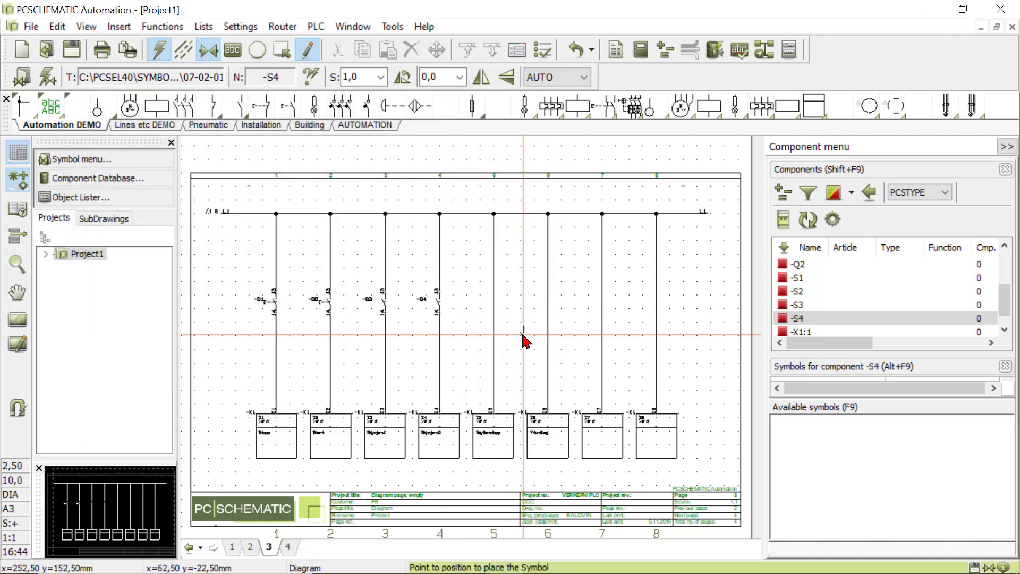
click(494, 302)
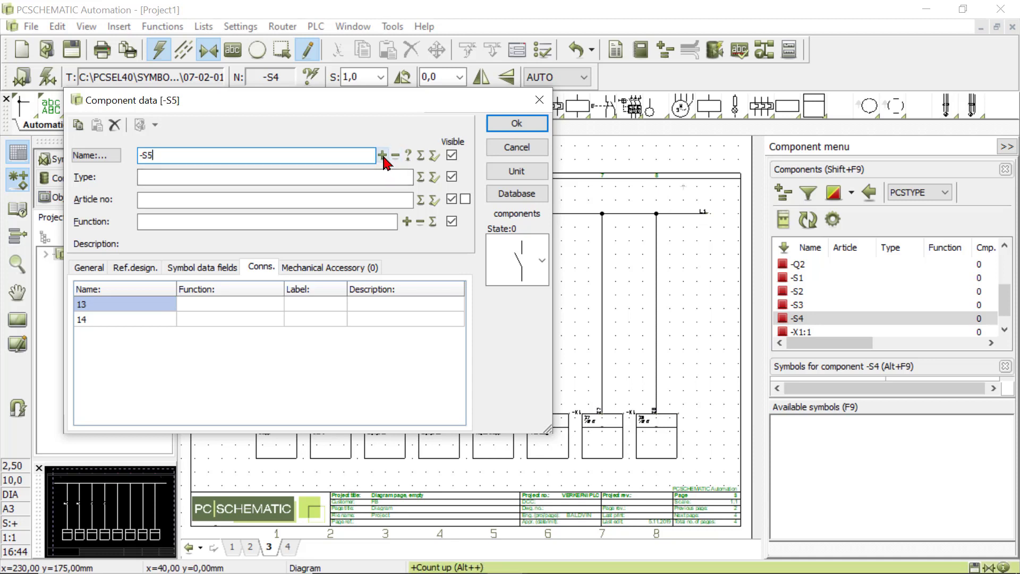
click(513, 124)
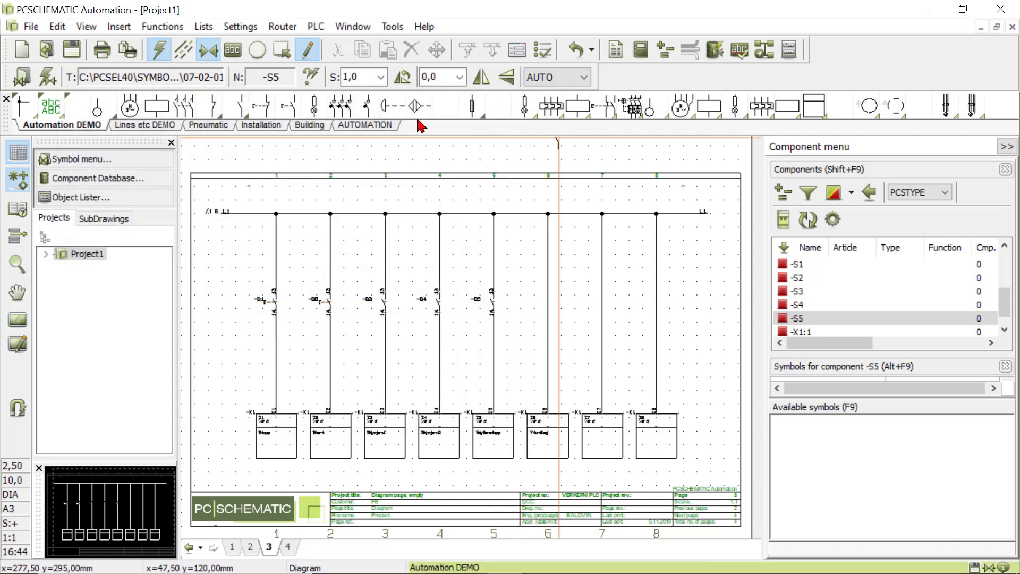
- Place the normally open contact 97-98 of a PCSMV001A thermal overload on the I6 line and name it -F1
click(565, 114)
click(900, 449)
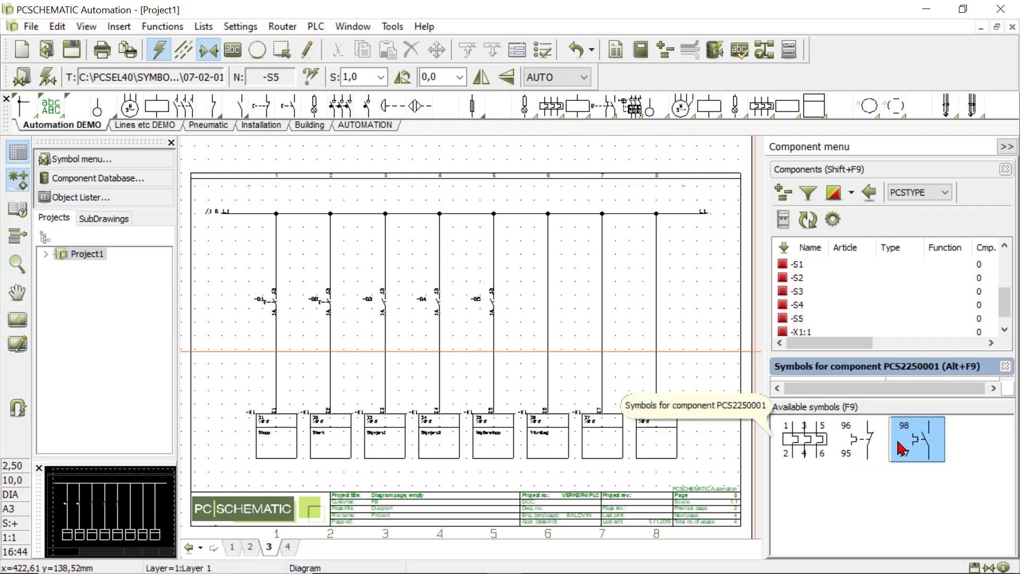
click(925, 448)
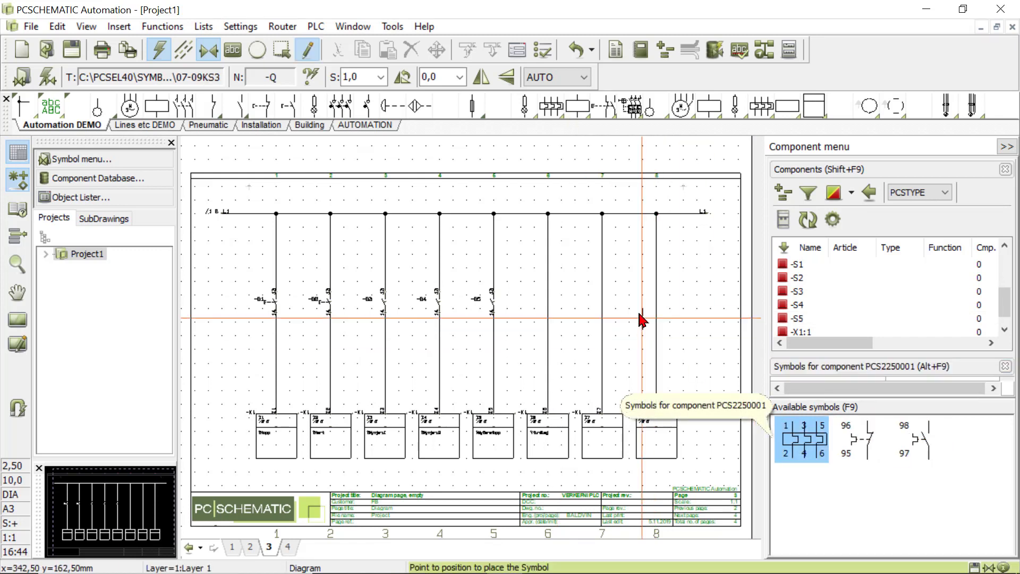
click(548, 301)
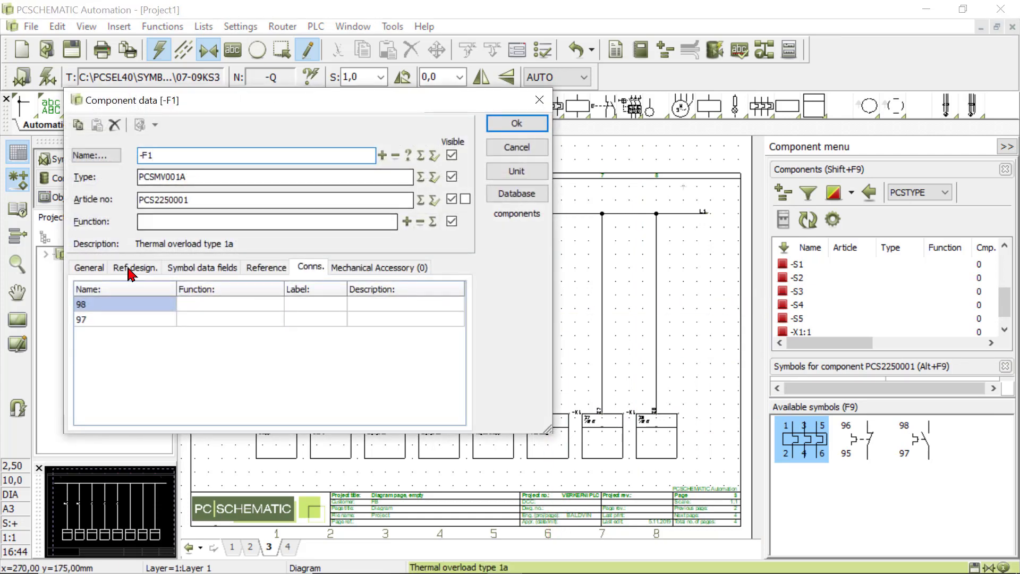
click(108, 303)
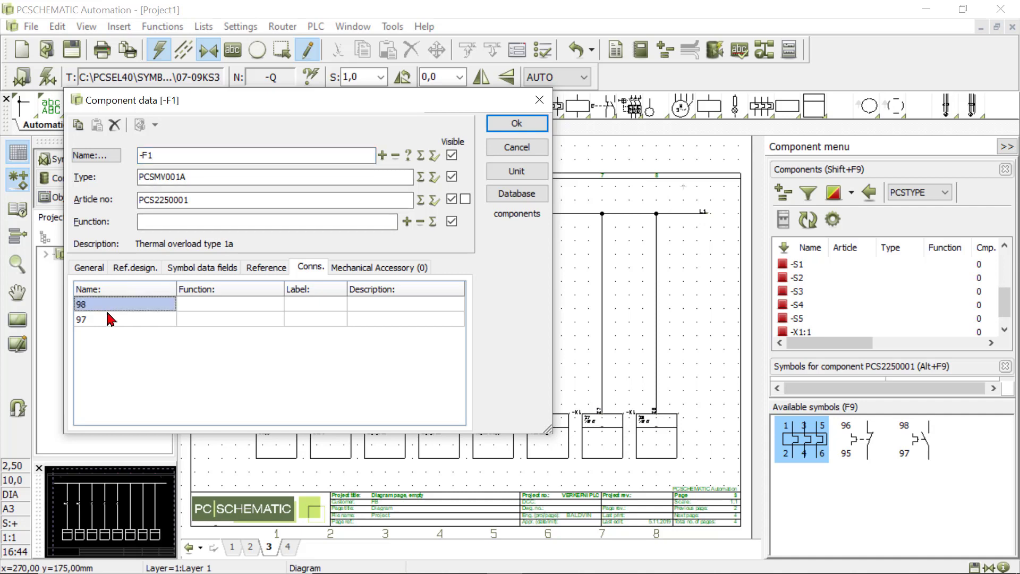
click(516, 123)
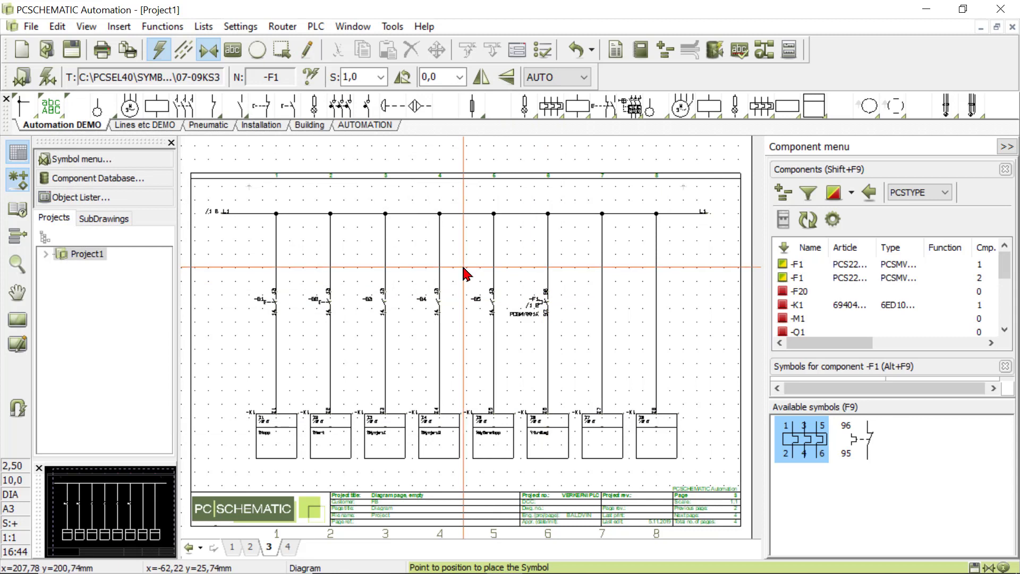
- Delete the unused PLC input symbols I7 and I8 of -K1
click(600, 440)
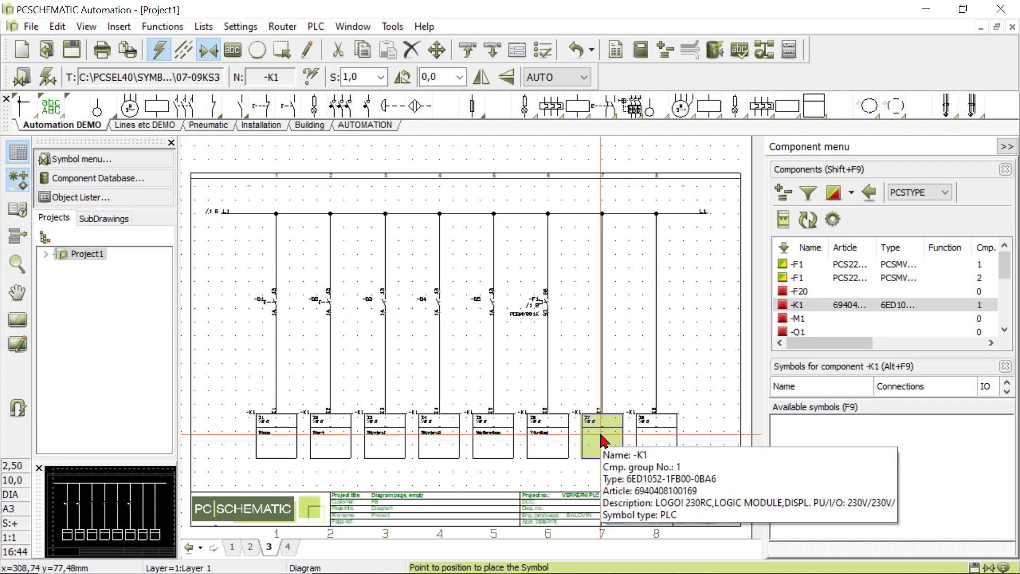
key(Delete)
click(397, 308)
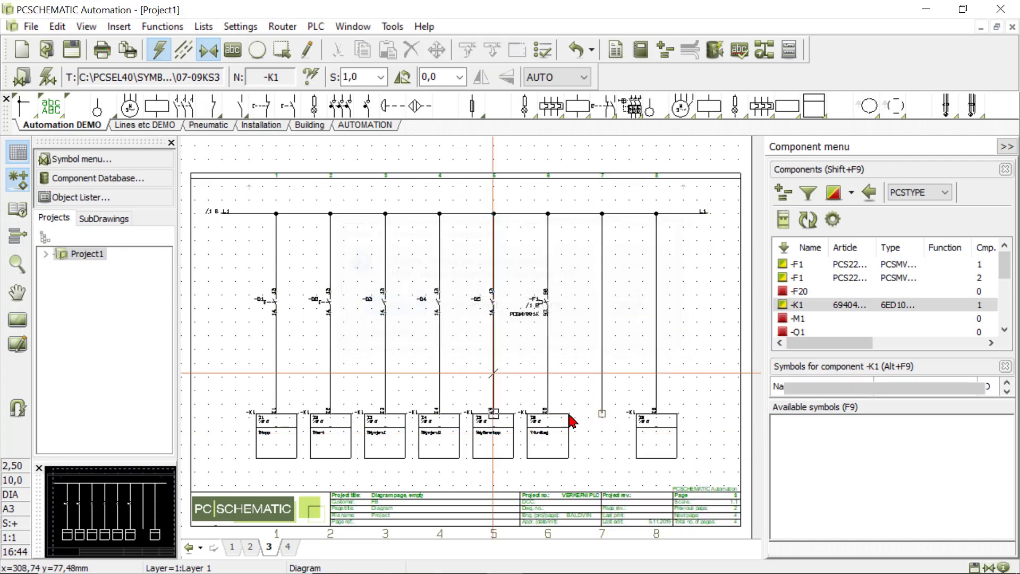
click(665, 431)
key(Delete)
click(393, 307)
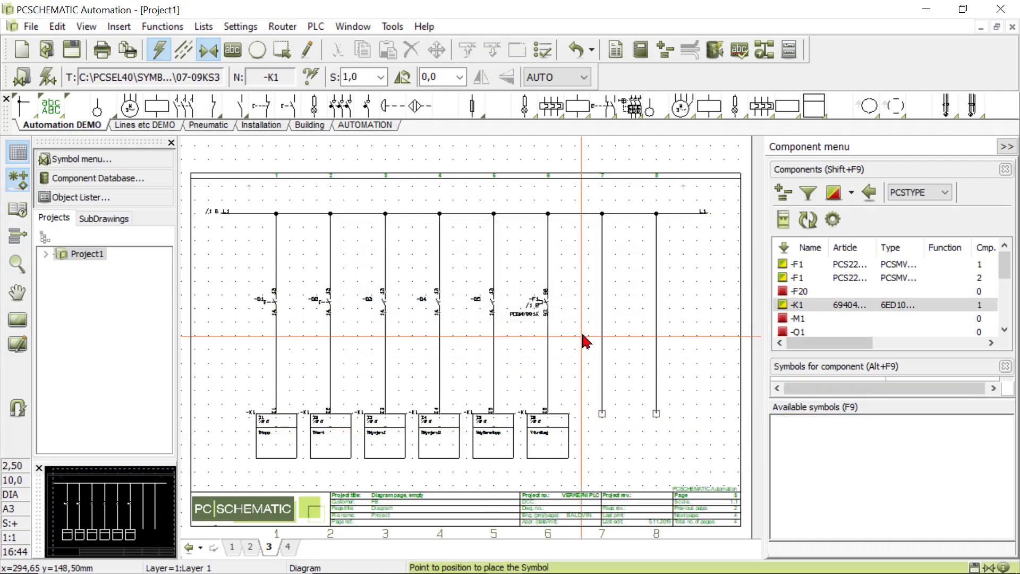
- Delete the vertical lines of I7 and I8, and the L1 segment beyond the I6 line with its end reference
click(655, 326)
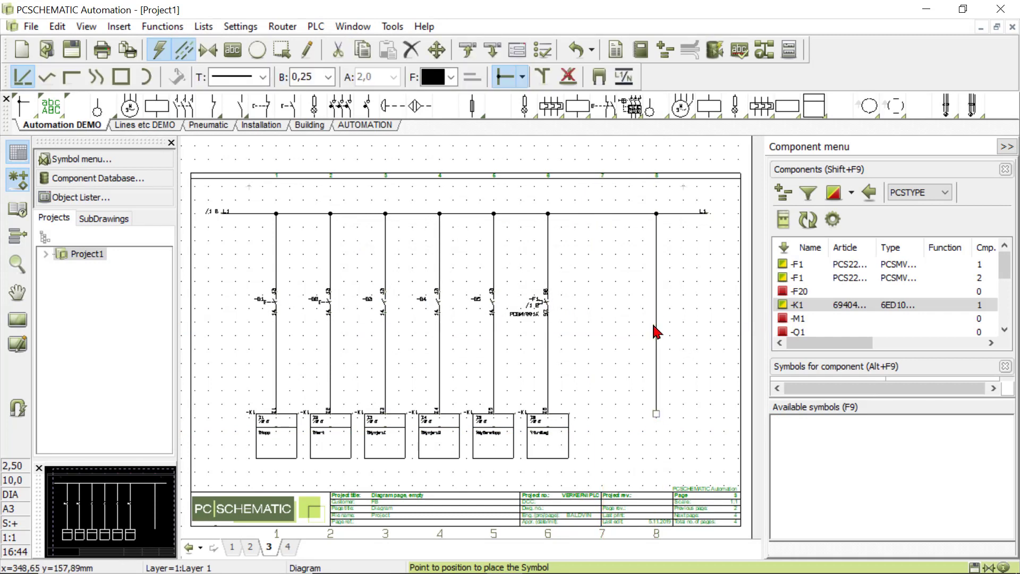
key(Delete)
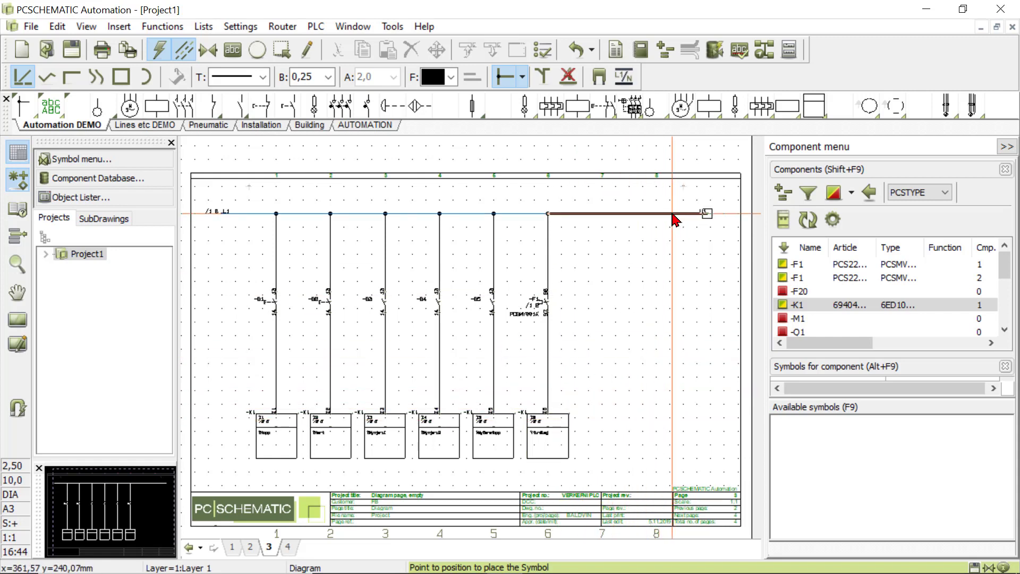
click(705, 213)
key(Delete)
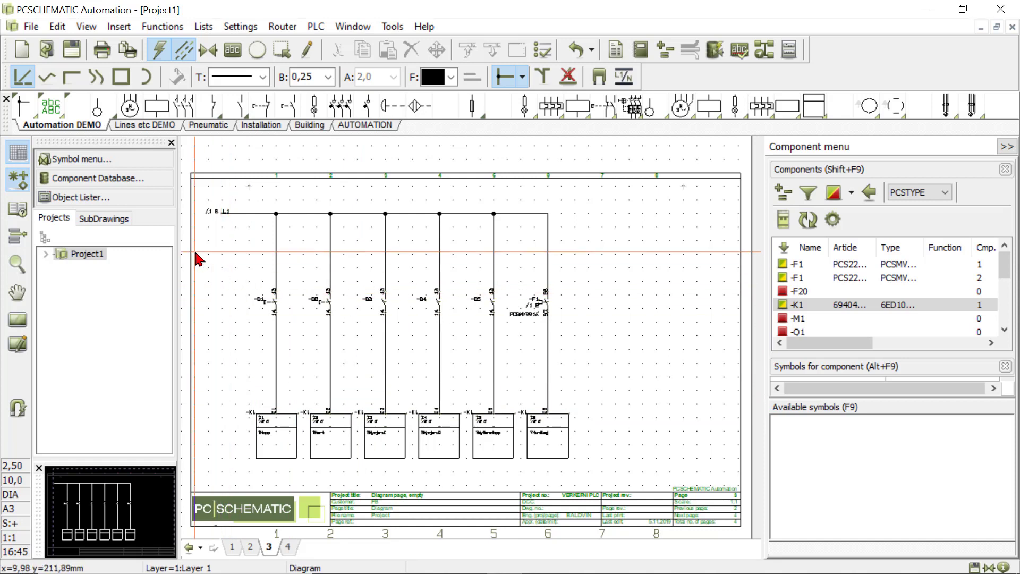
- Place terminals on the I3 line, named -X1:12 below contact -S3 and -X1:13 above it
click(110, 122)
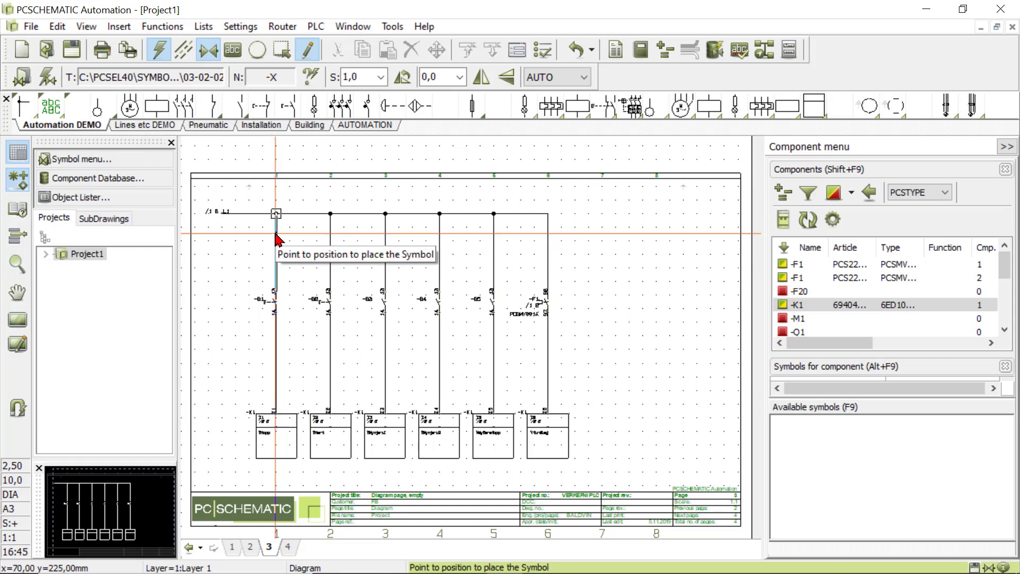
click(384, 354)
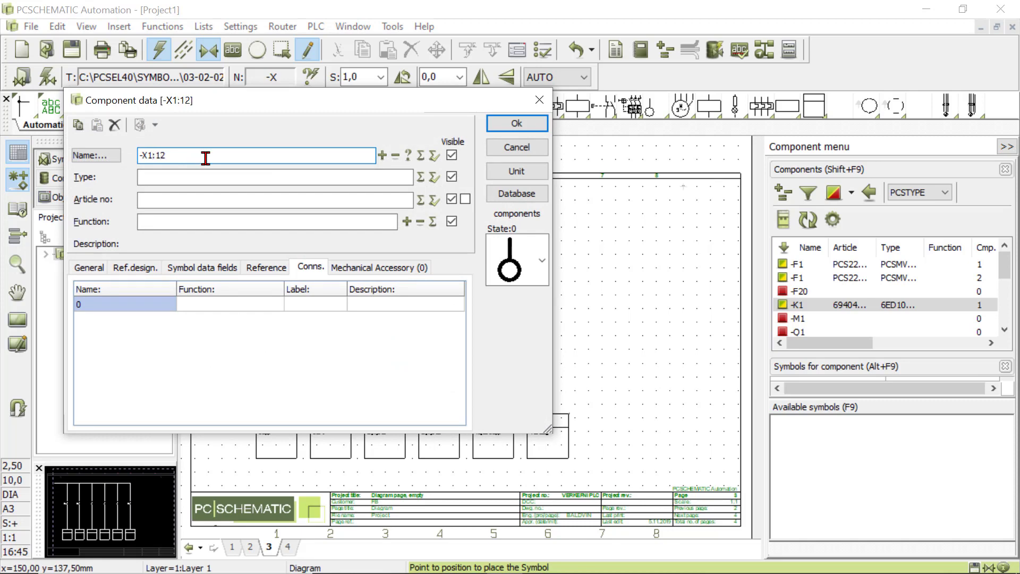
click(511, 124)
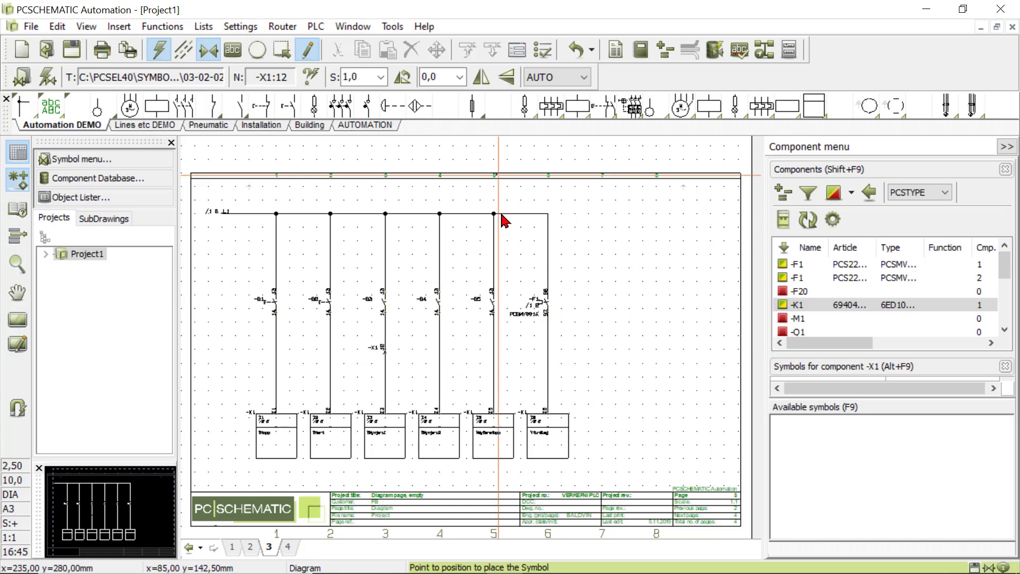
click(387, 255)
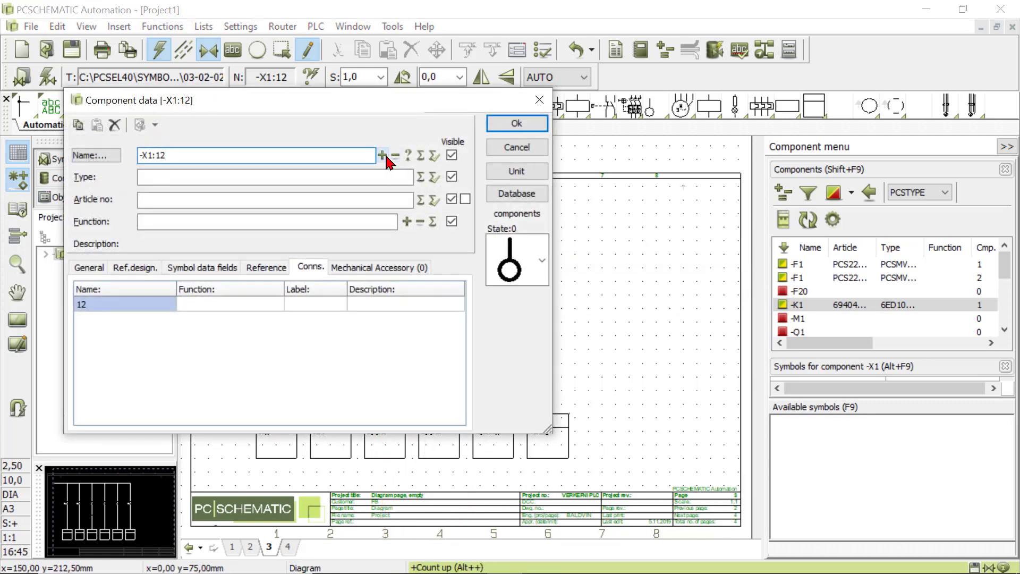
click(511, 123)
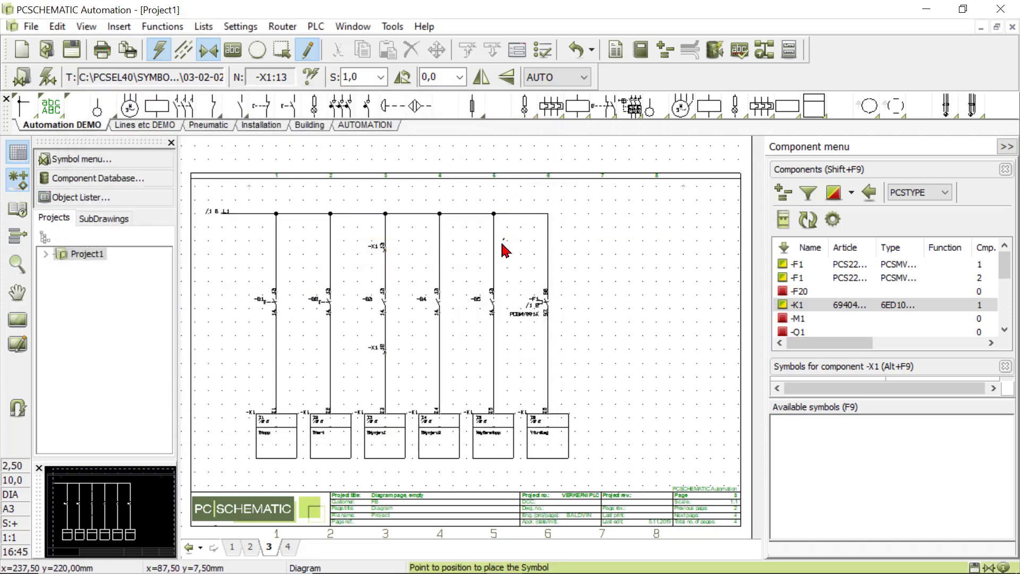
- Place terminals on the I4 line, named -X1:14 above contact -S4 and -X1:15 below it
click(451, 248)
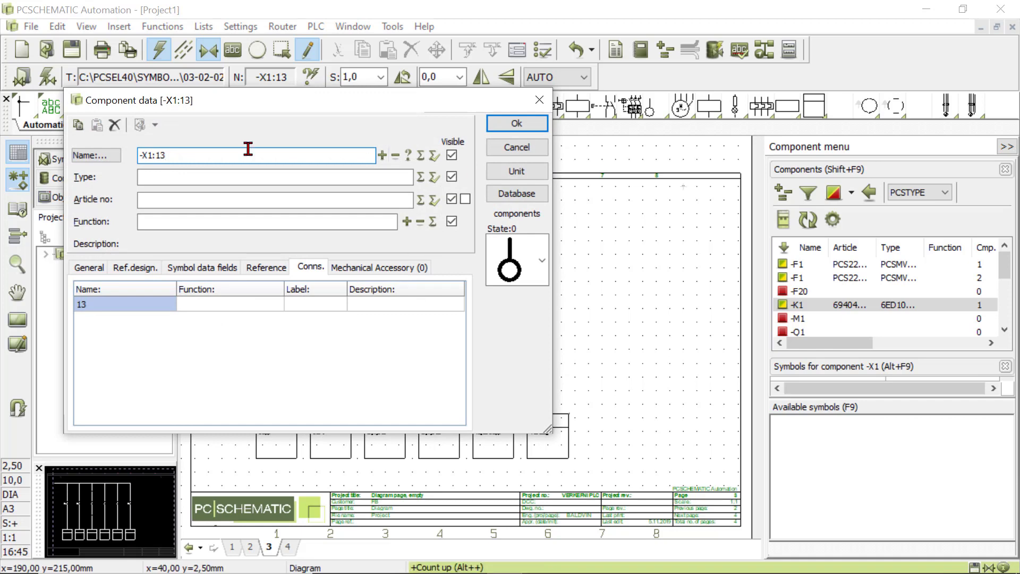
click(381, 156)
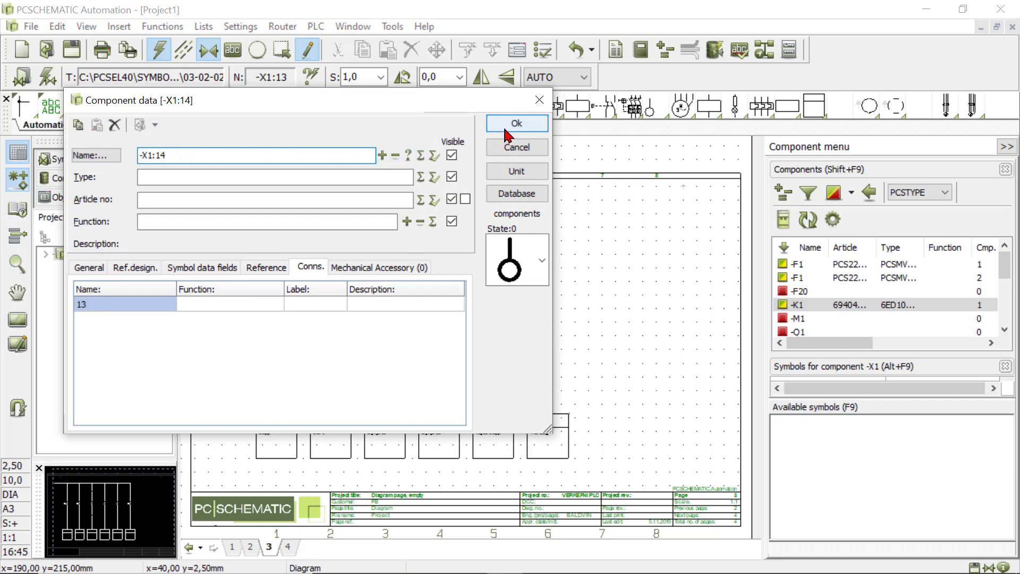
click(505, 130)
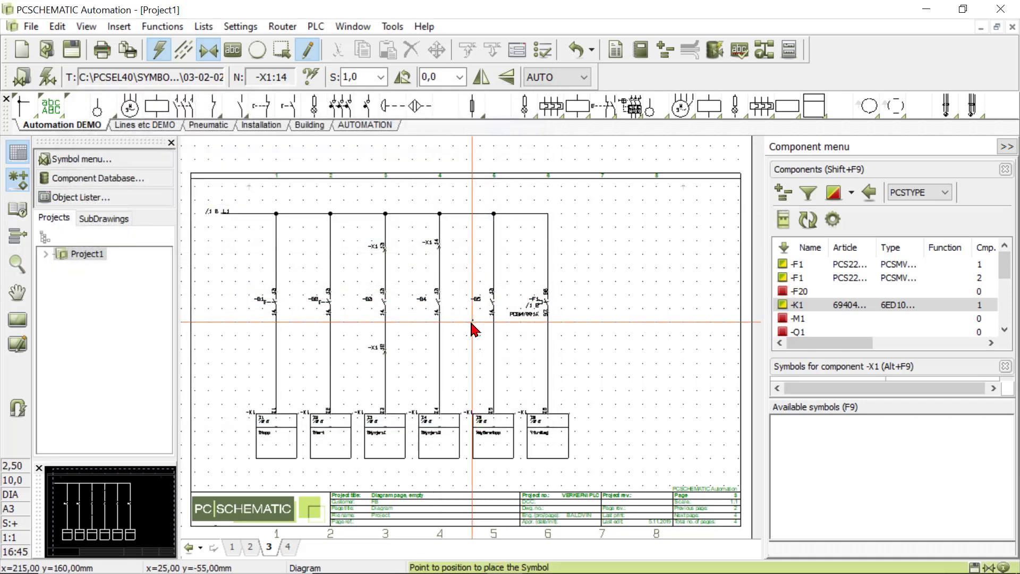
click(440, 349)
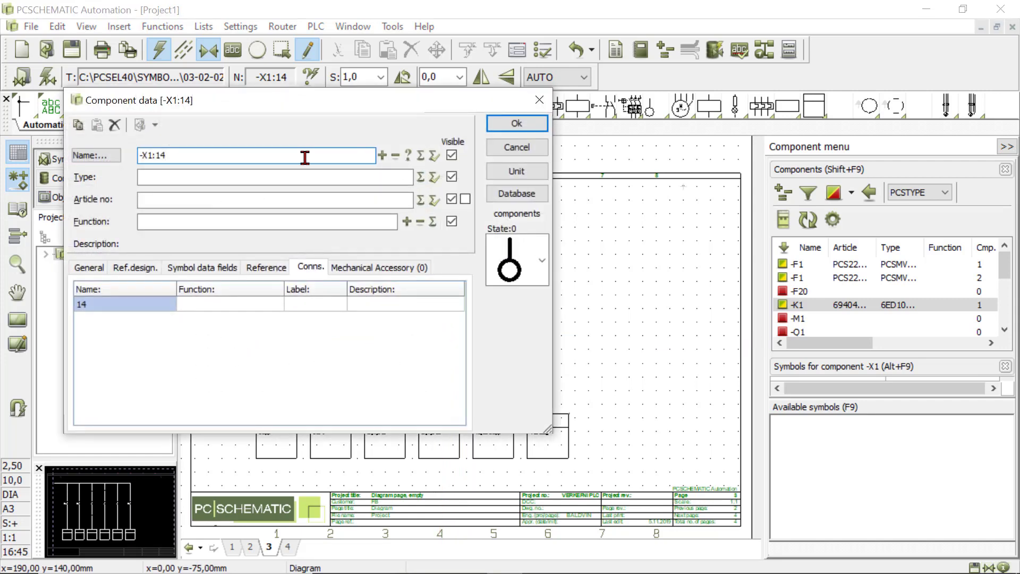
click(381, 155)
click(506, 128)
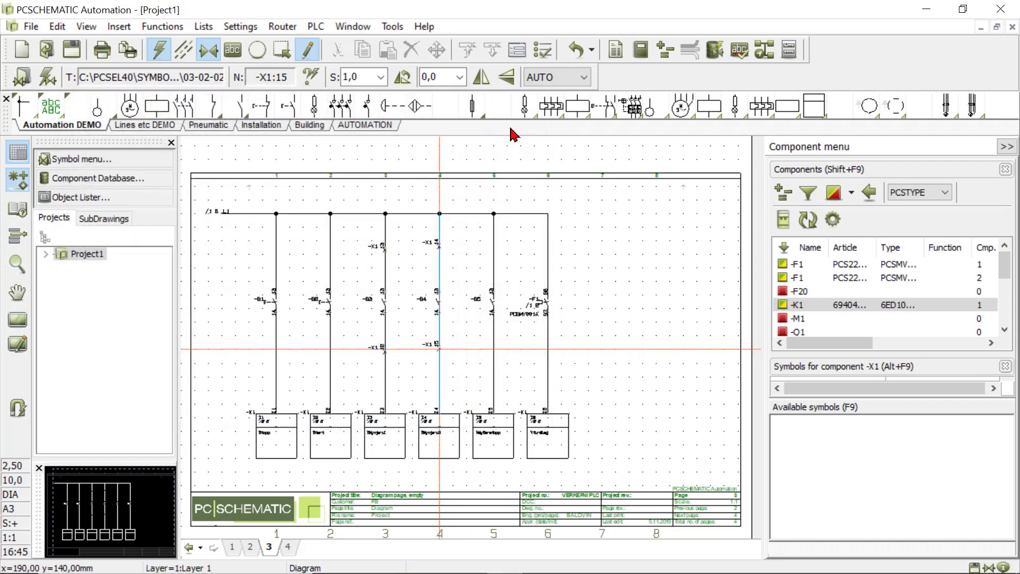
- Place terminals -X1:18 above and -X1:19 below contact -S1, and terminal -X1:20 below contact -S2
click(277, 235)
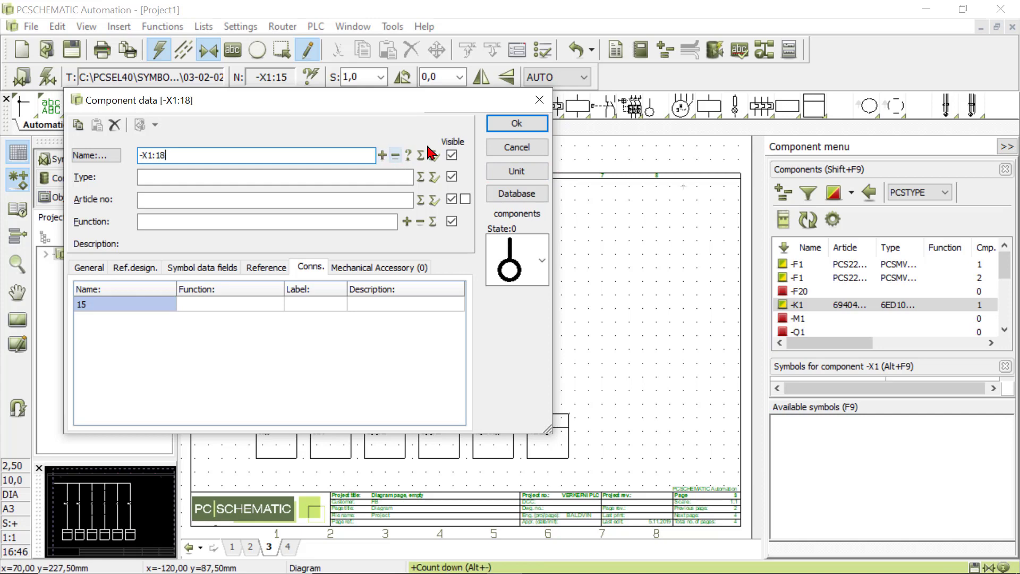
click(501, 124)
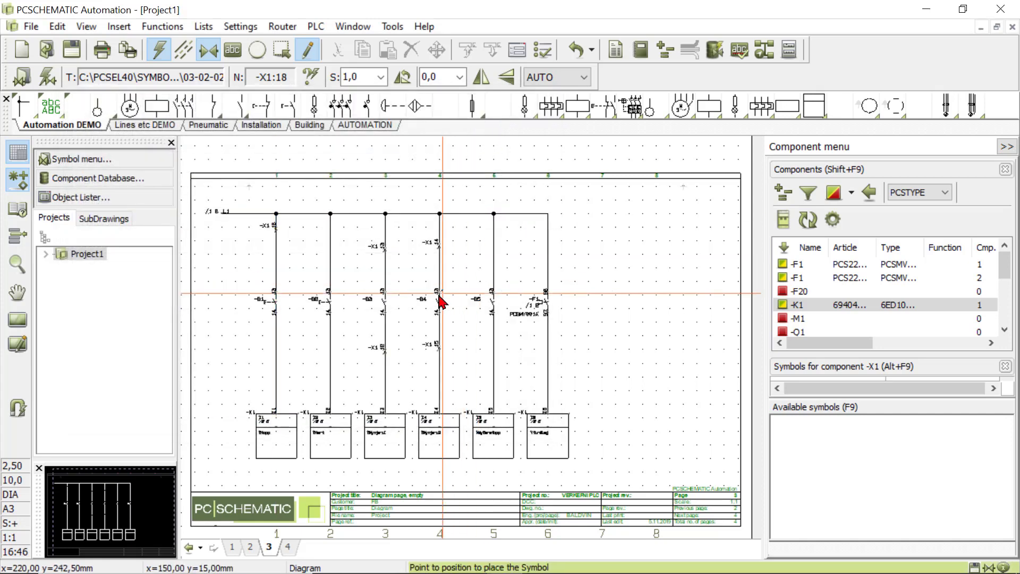
click(274, 349)
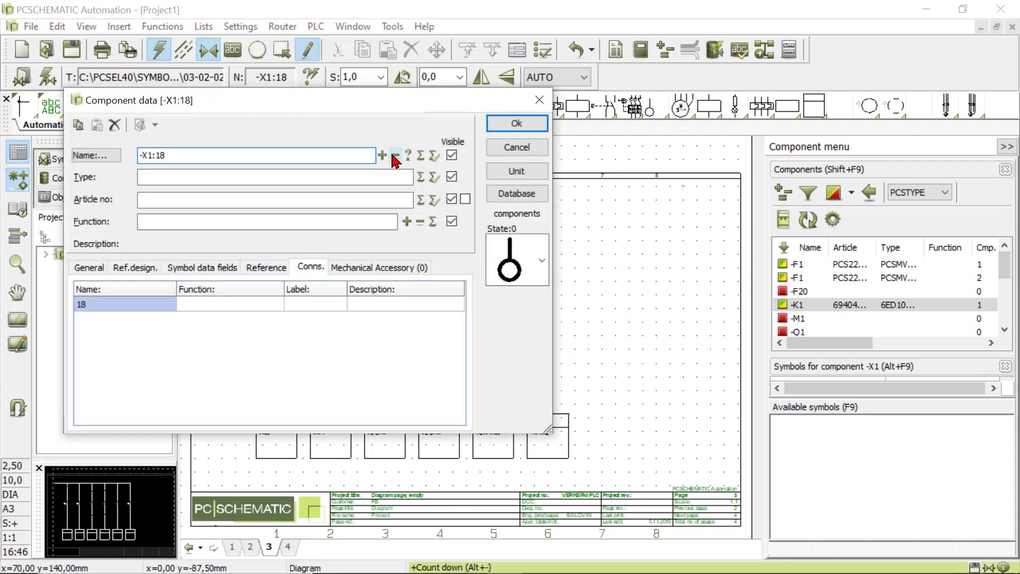
click(516, 124)
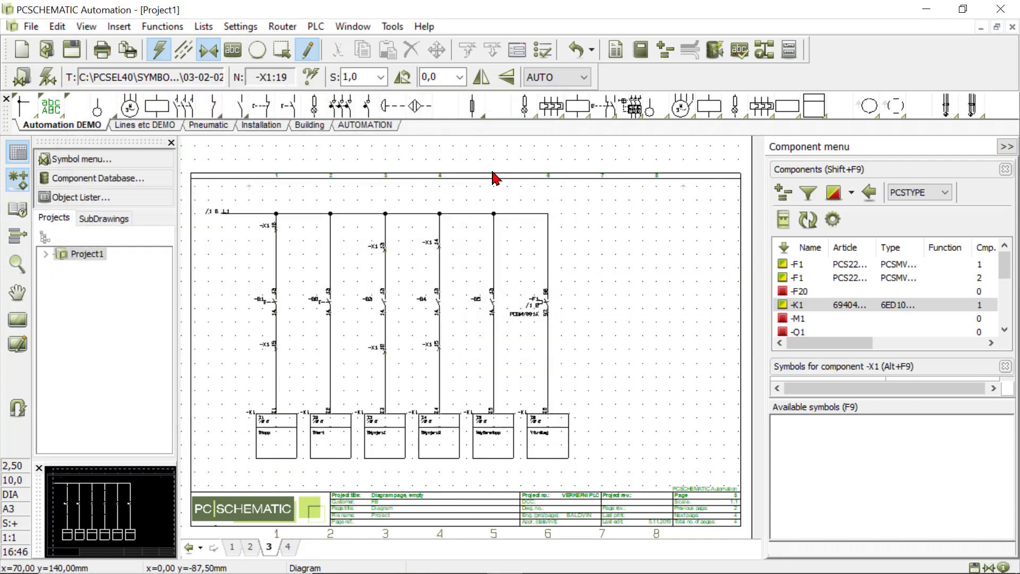
click(329, 350)
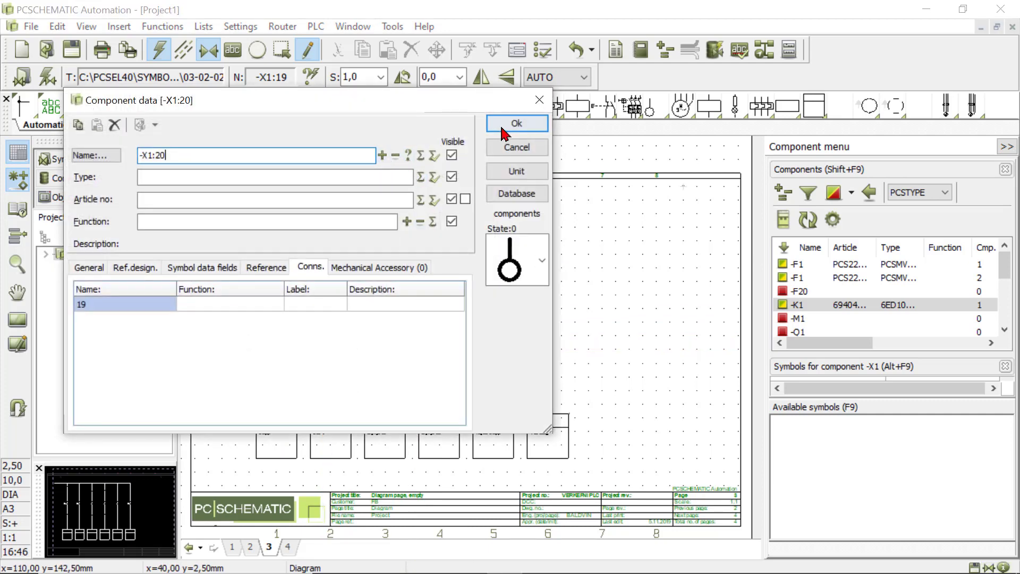
click(516, 124)
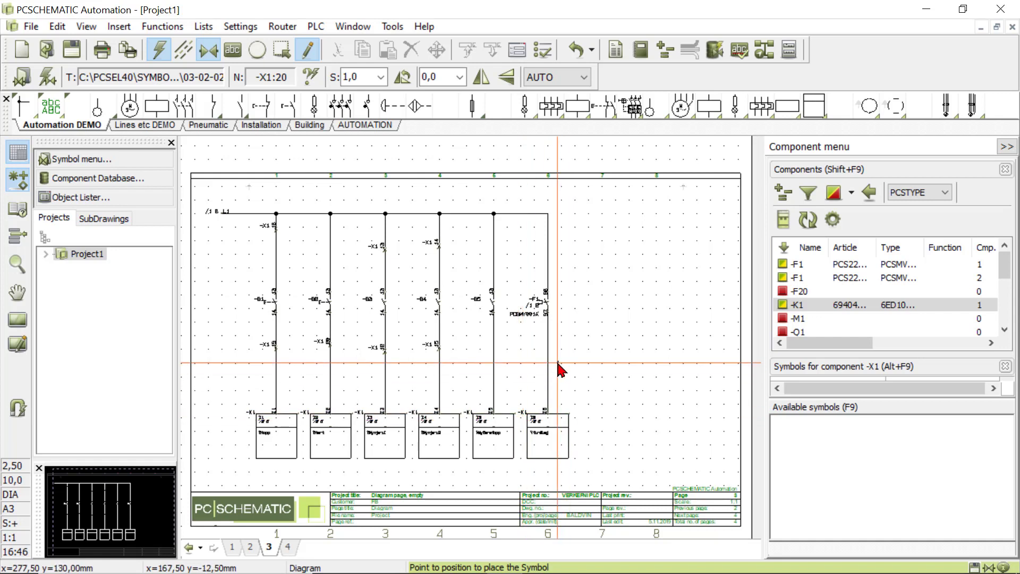
- Place terminals on the I5 line, named -X1:22 above contact -S5 and -X1:23 below it
click(494, 255)
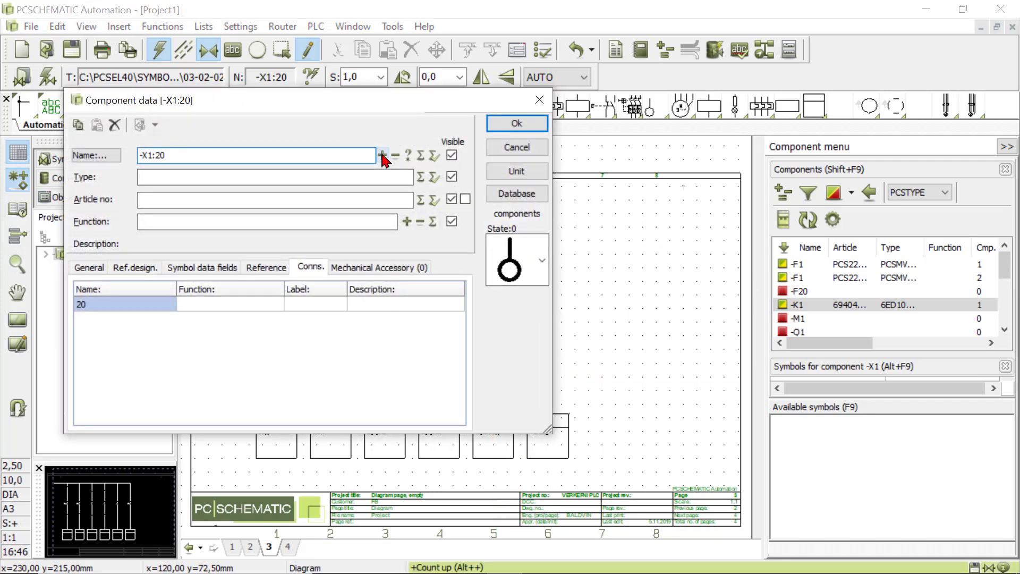
click(382, 156)
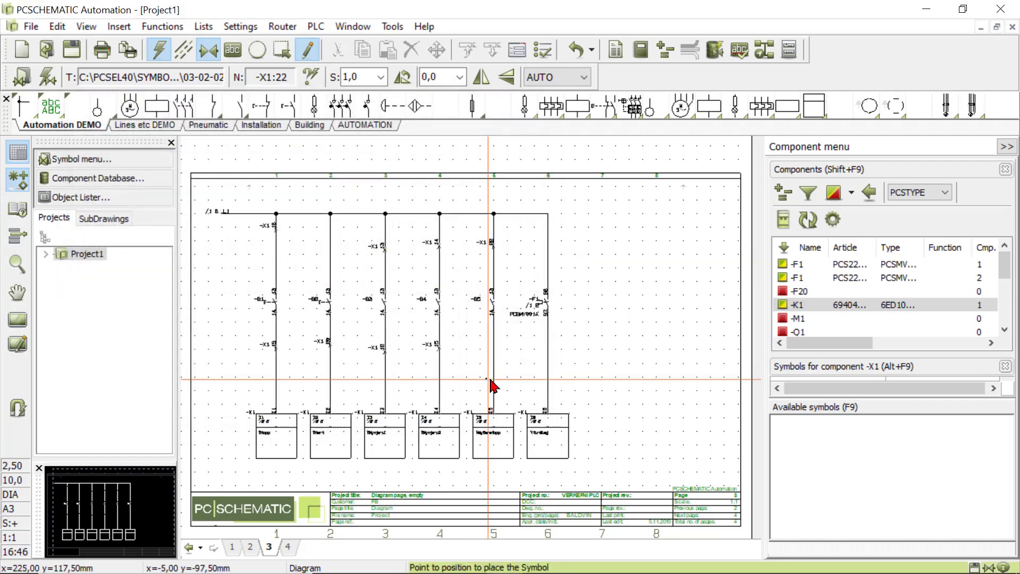
click(516, 124)
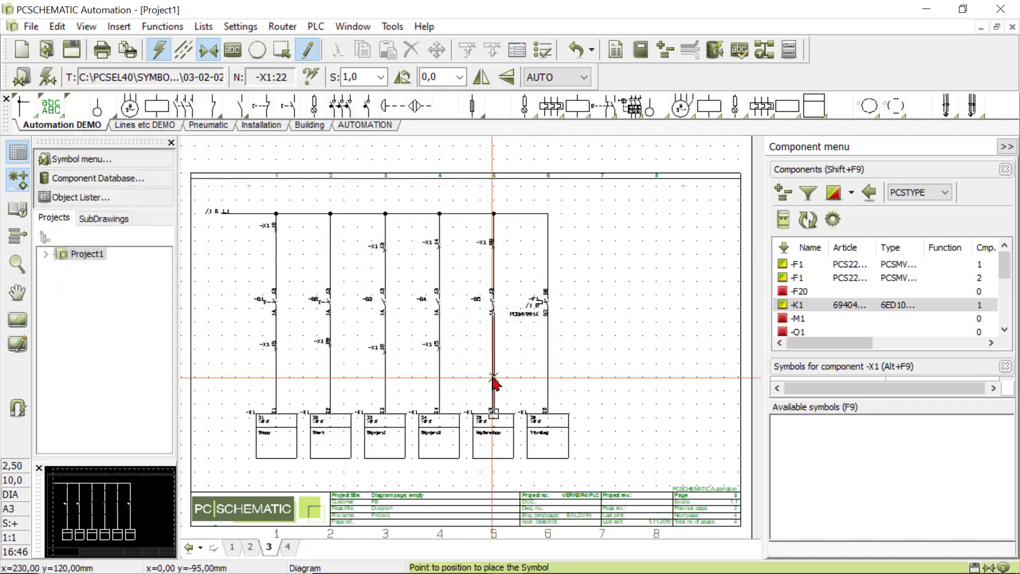
click(494, 349)
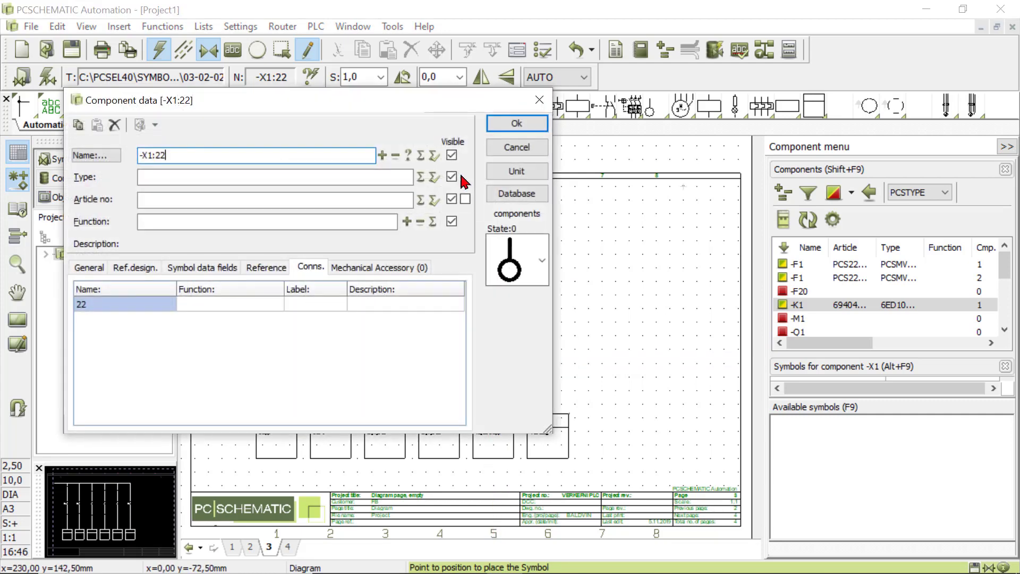
click(382, 155)
click(512, 124)
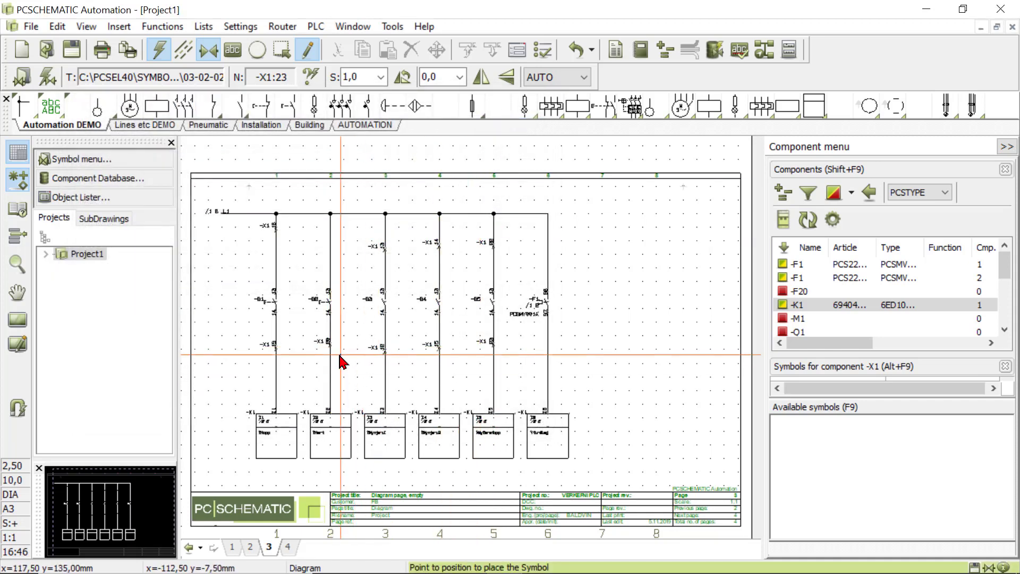
key(Escape)
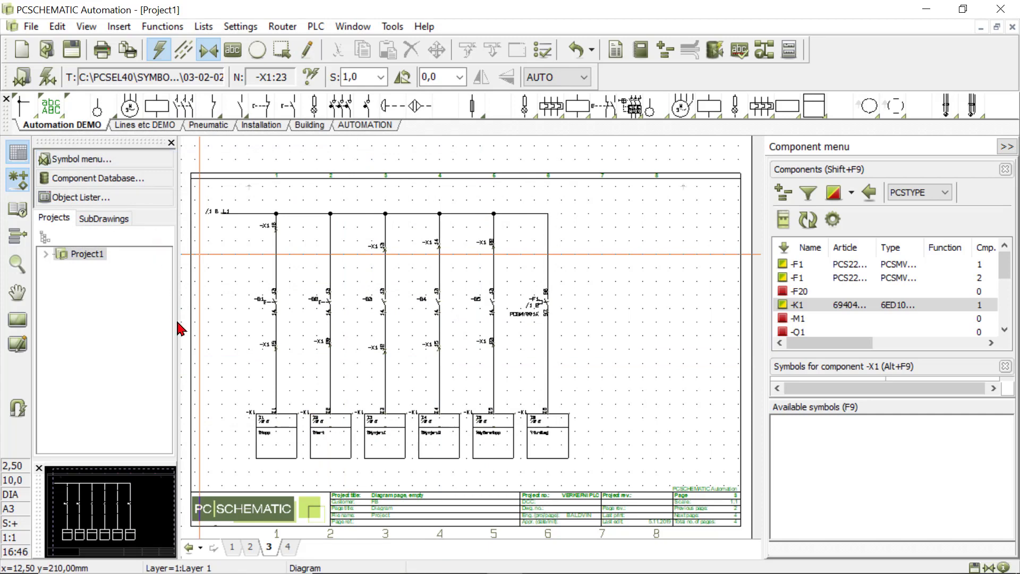
- Align terminals -X1:12, -X1:15 and -X1:19 below contacts -S3, -S4 and -S1 with the height of terminal -X1:20
scroll(184, 325, up, 2)
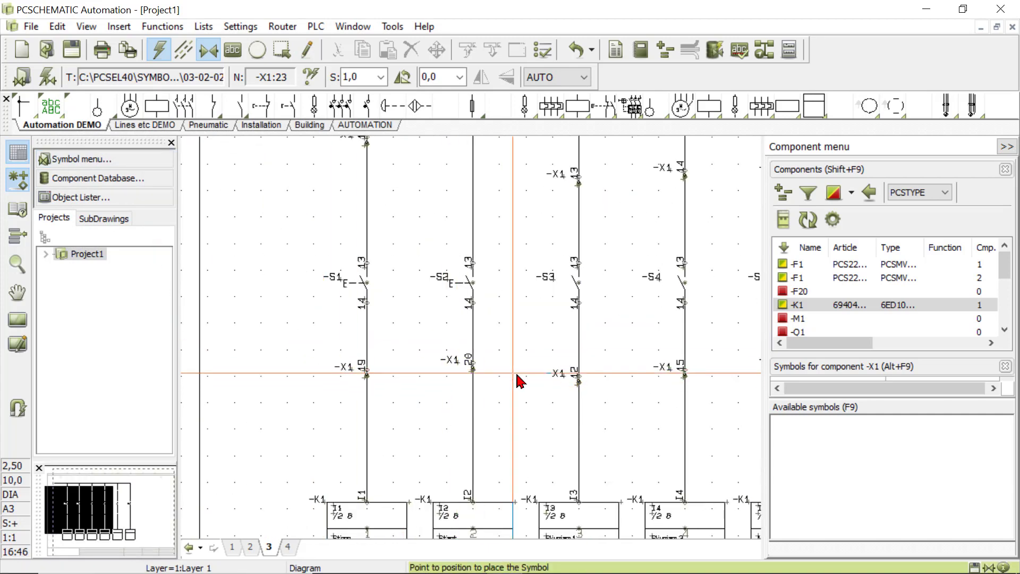
click(472, 375)
click(473, 375)
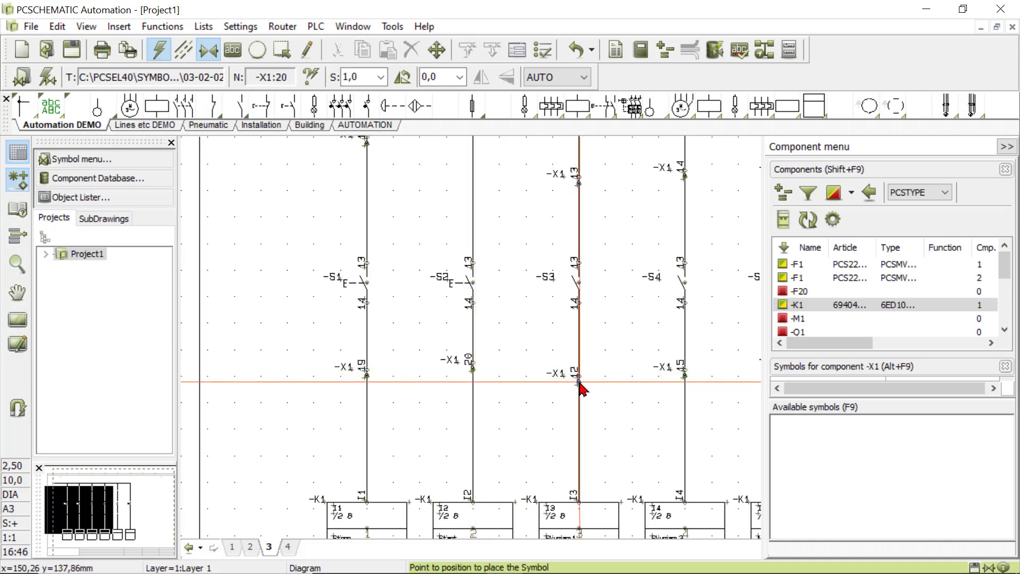
click(580, 373)
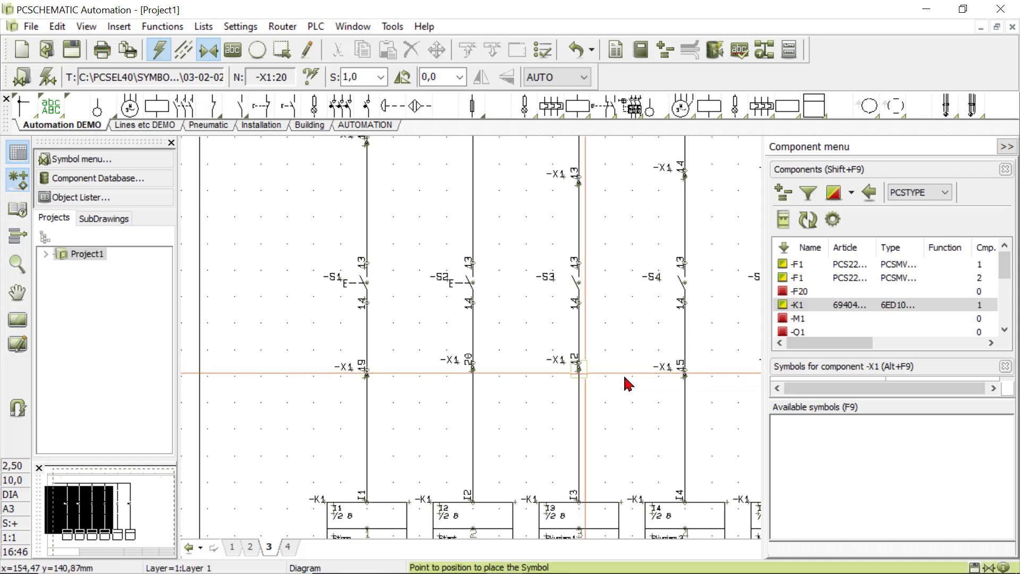
click(685, 373)
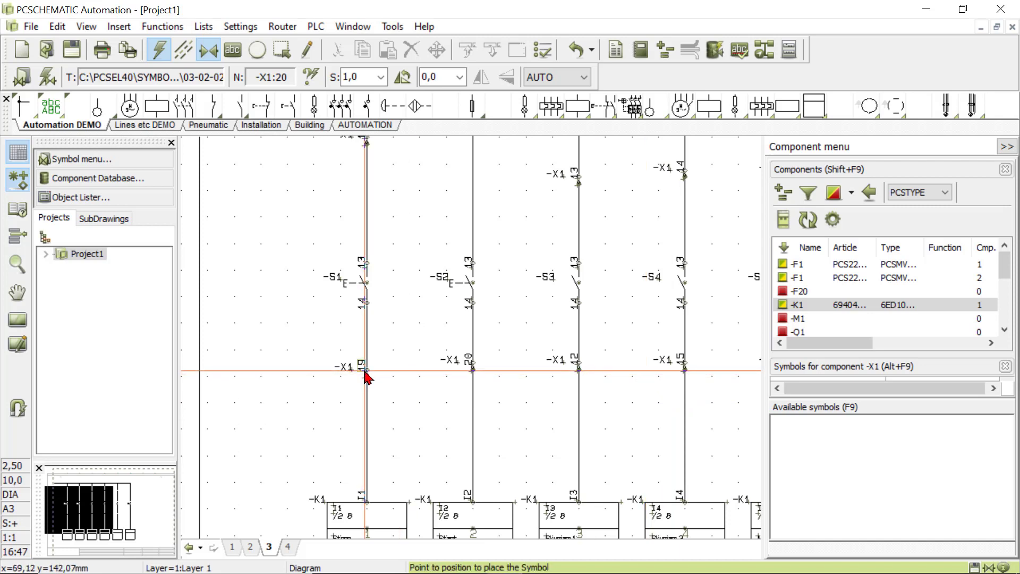
key(Escape)
drag(365, 371, 365, 370)
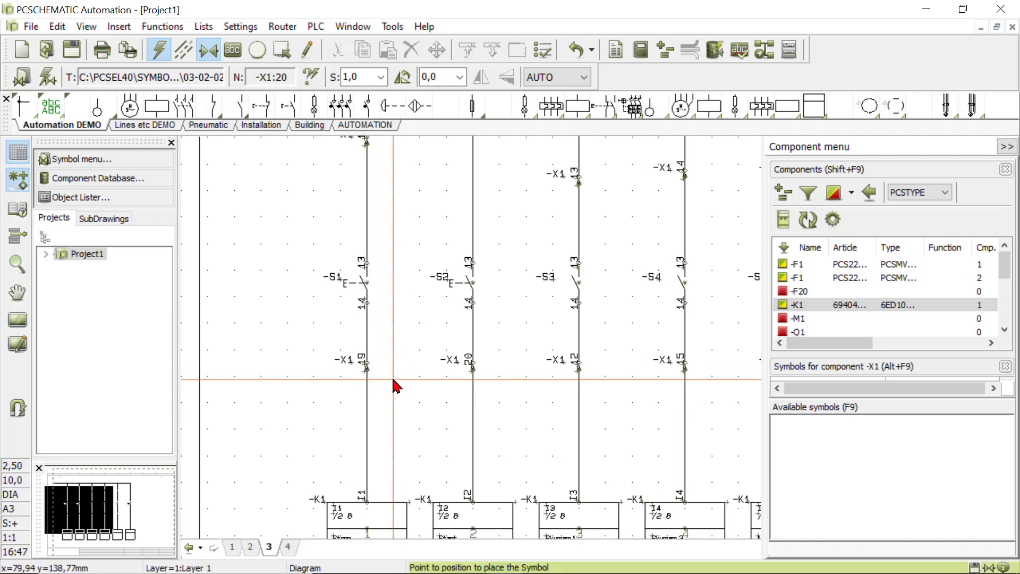
- Move the number text of terminal -X1:14 above contact -S4 slightly down along its line
scroll(410, 386, up, 2)
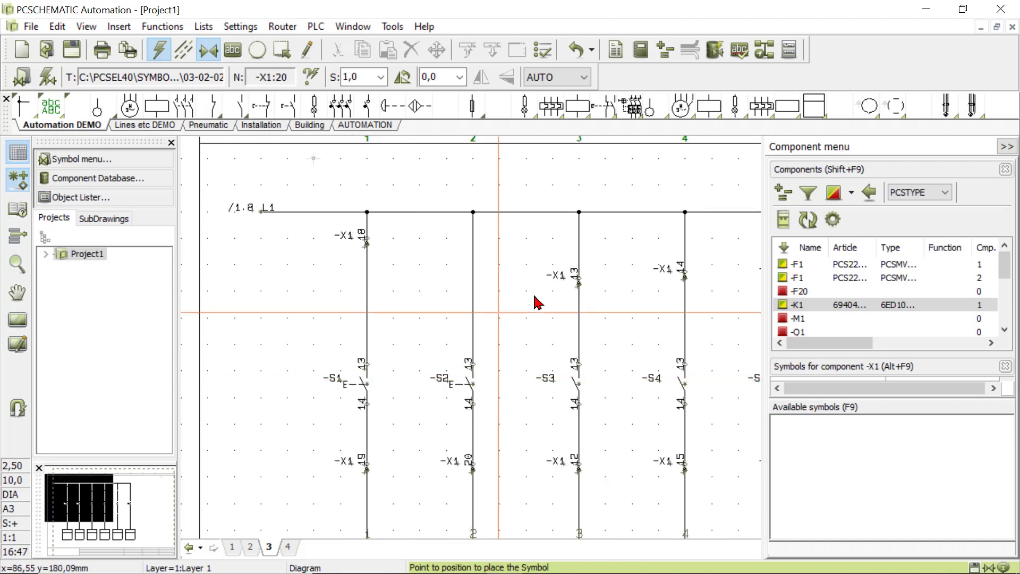
click(685, 279)
drag(684, 278, 685, 283)
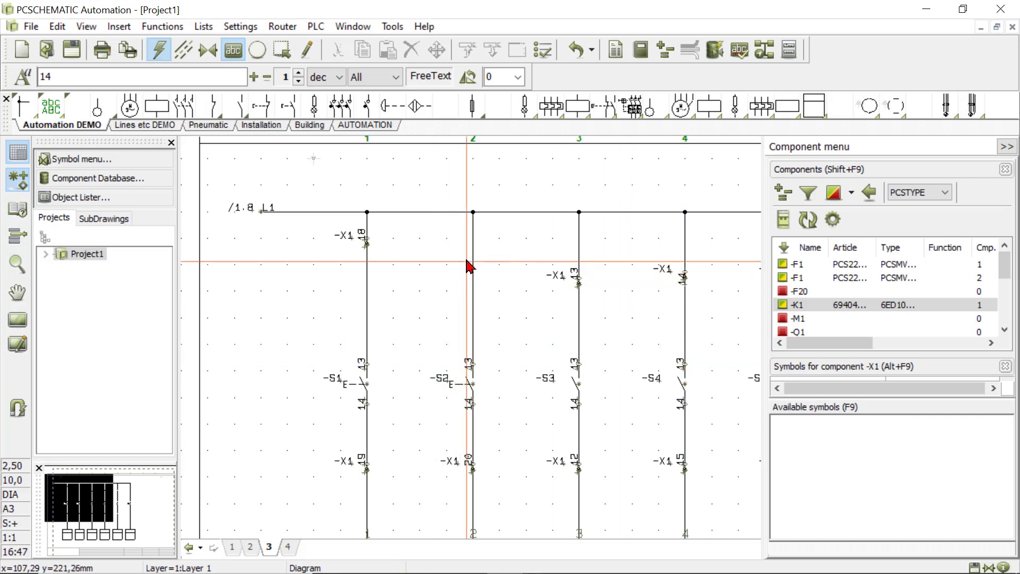
- Replace the line between L1 and contact -S2 with an electrical line joining the I1 line between terminal -X1:18 and contact -S1
click(472, 242)
key(Delete)
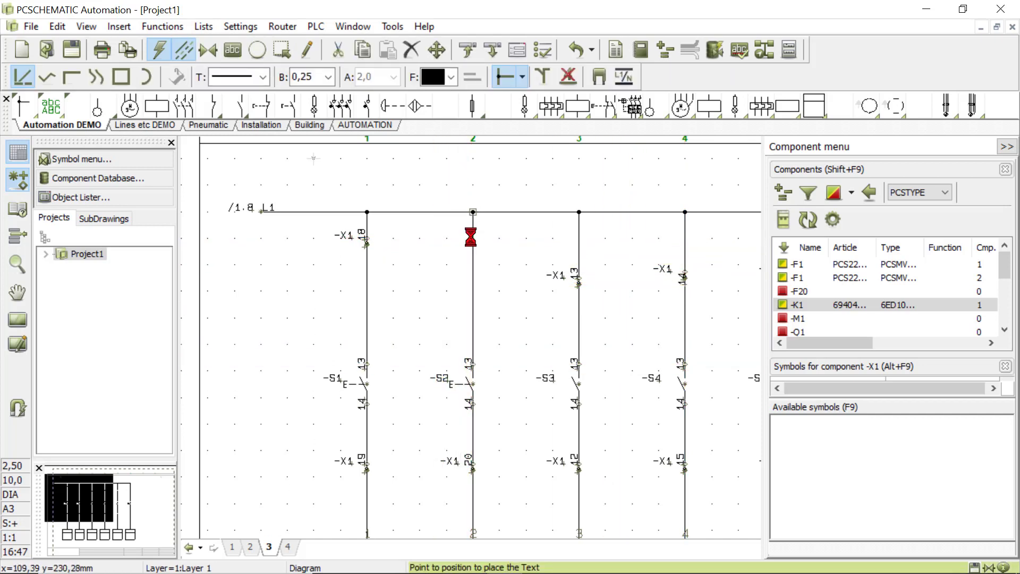
click(21, 103)
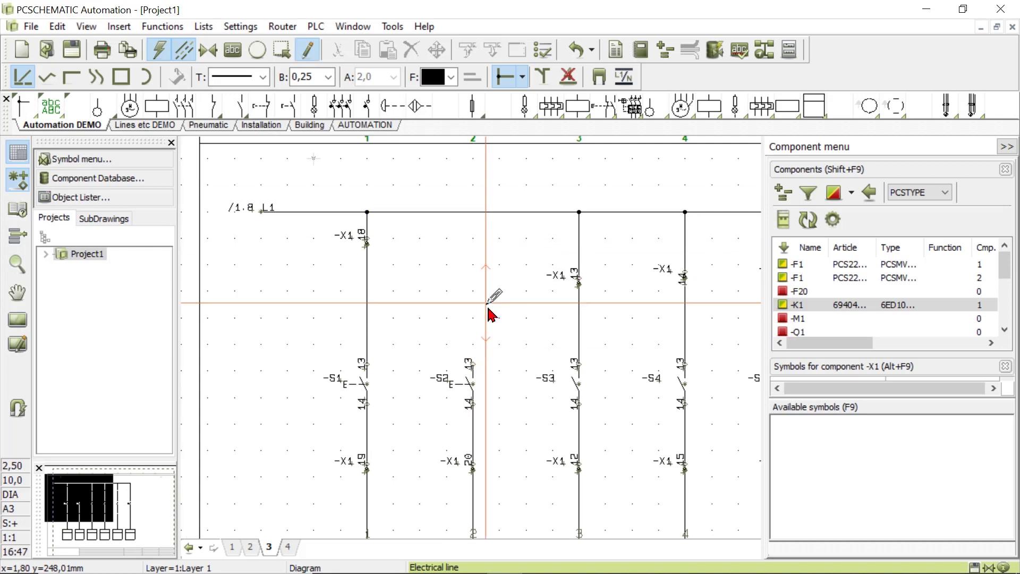
click(472, 363)
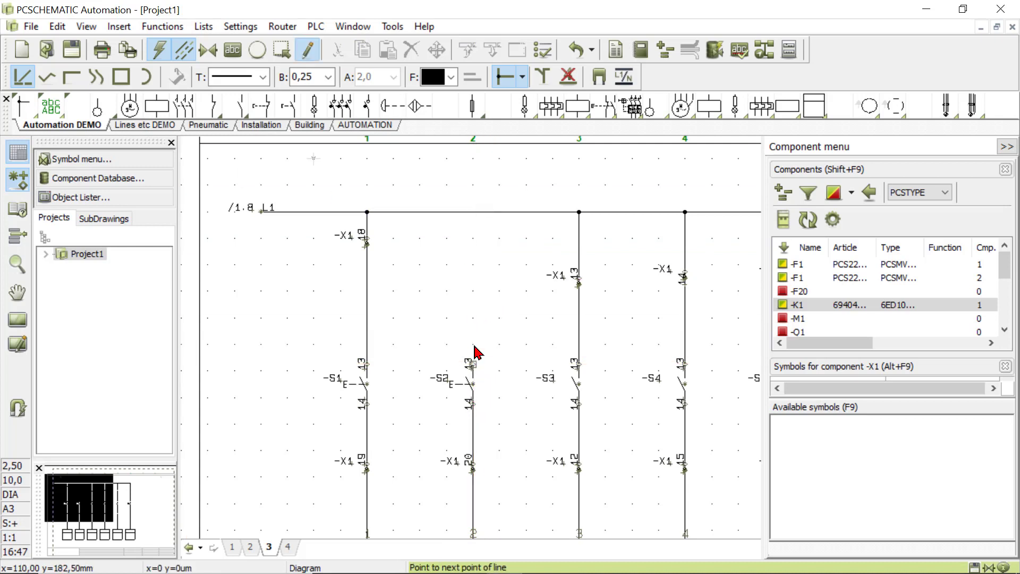
click(473, 292)
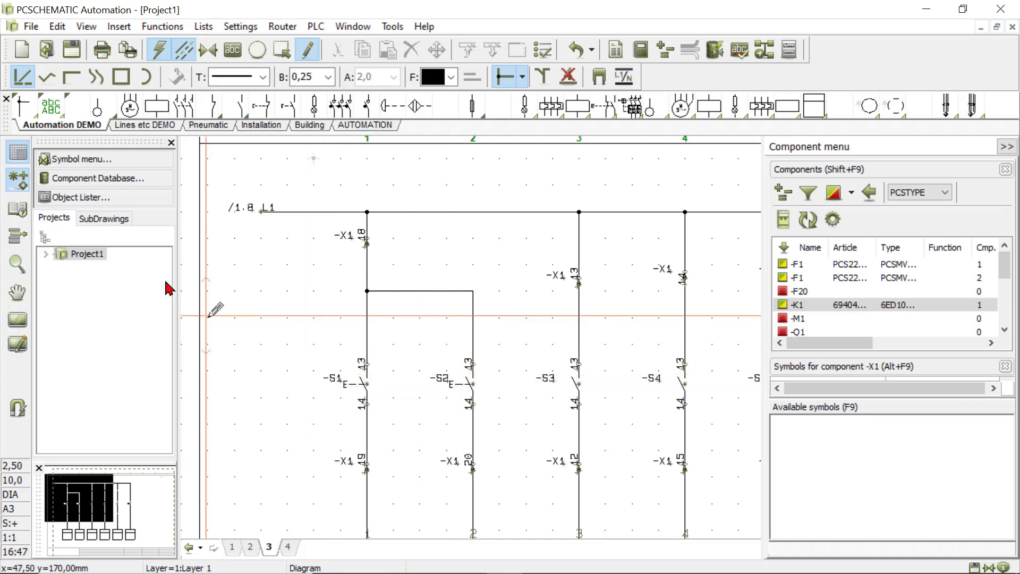
click(15, 323)
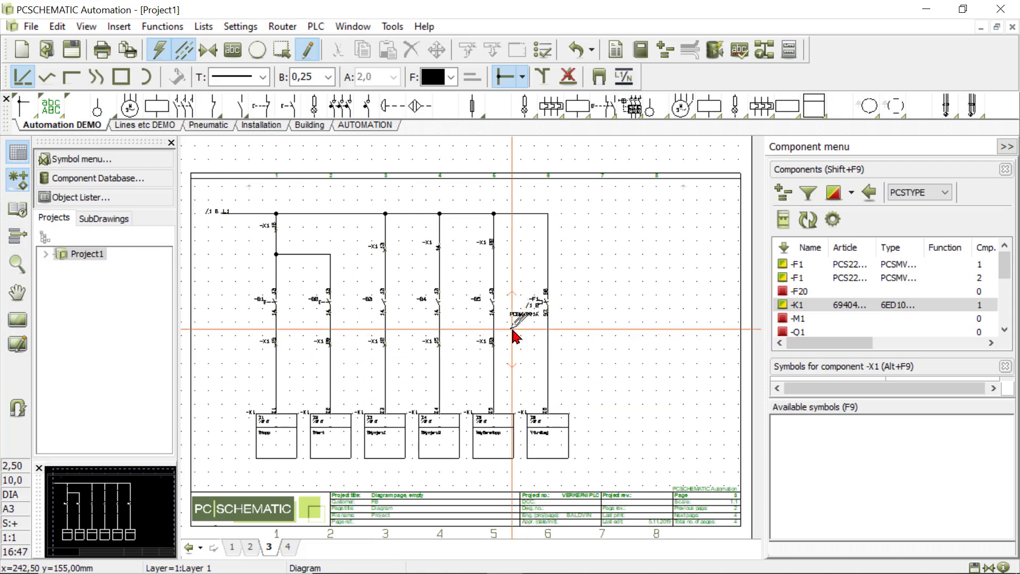
key(Escape)
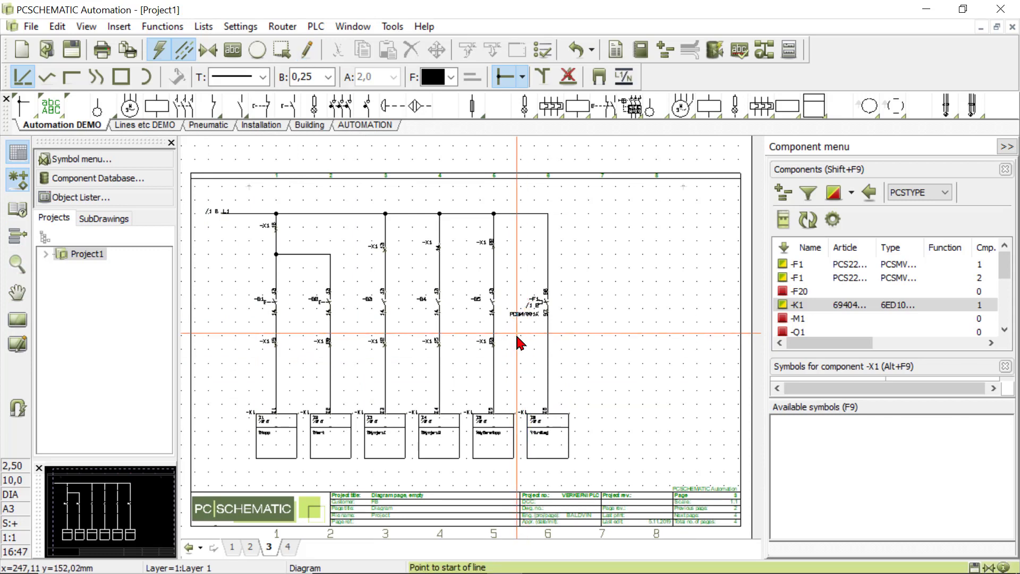
- On page 4, draw a horizontal line about 340 mm long near the bottom of the sheet, with signal N at both ends
click(287, 547)
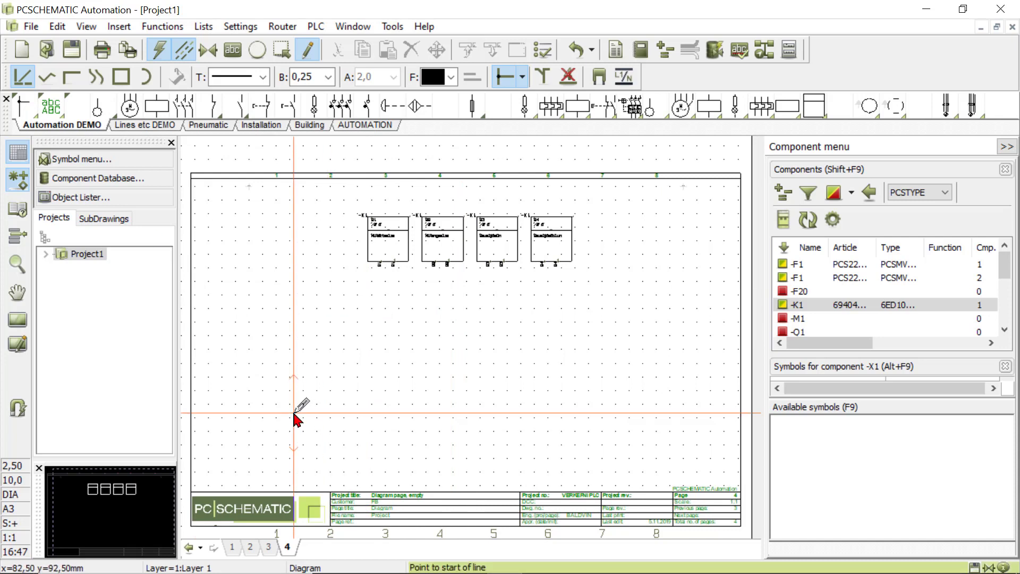
click(243, 418)
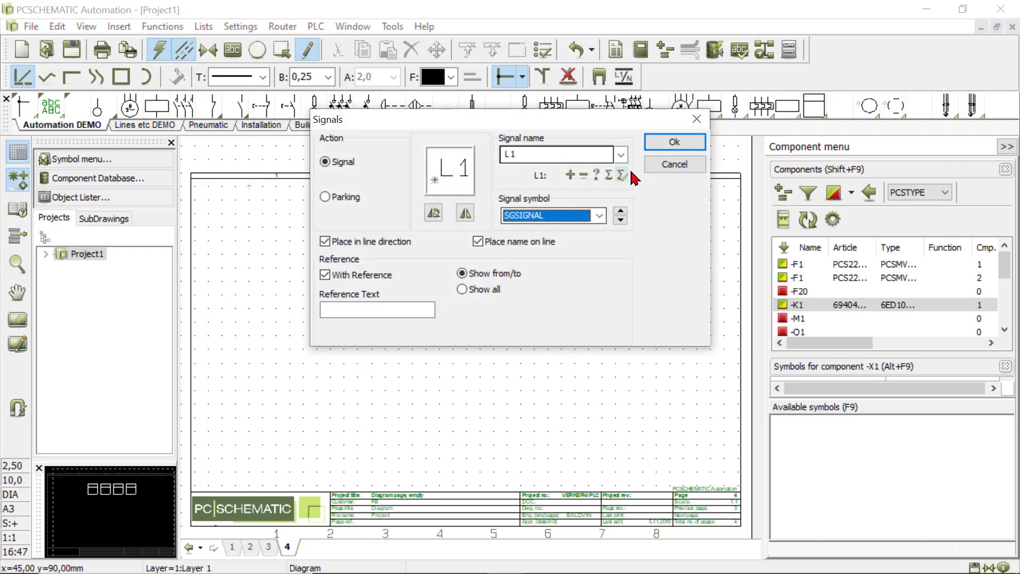
click(622, 155)
click(571, 211)
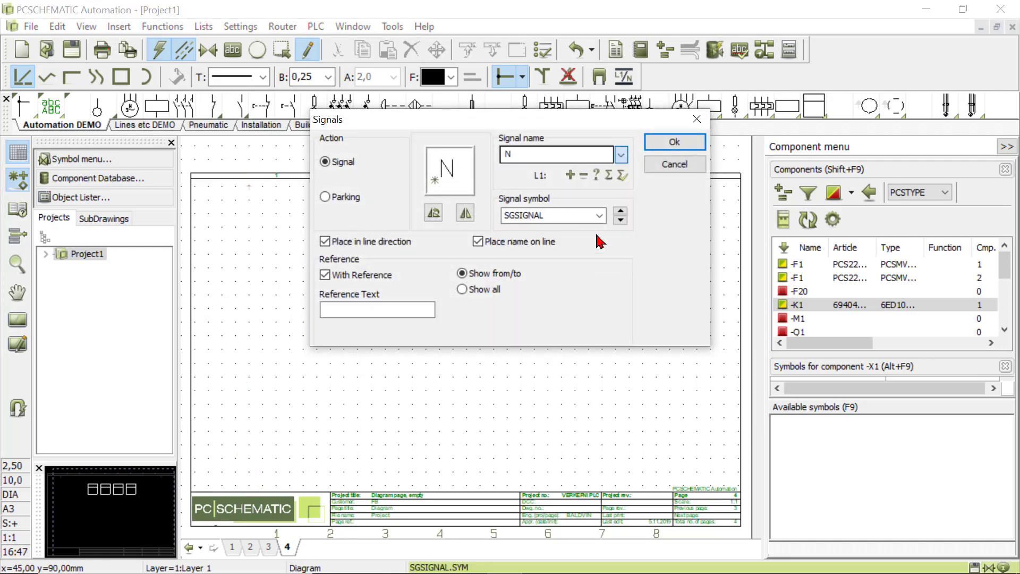
click(672, 146)
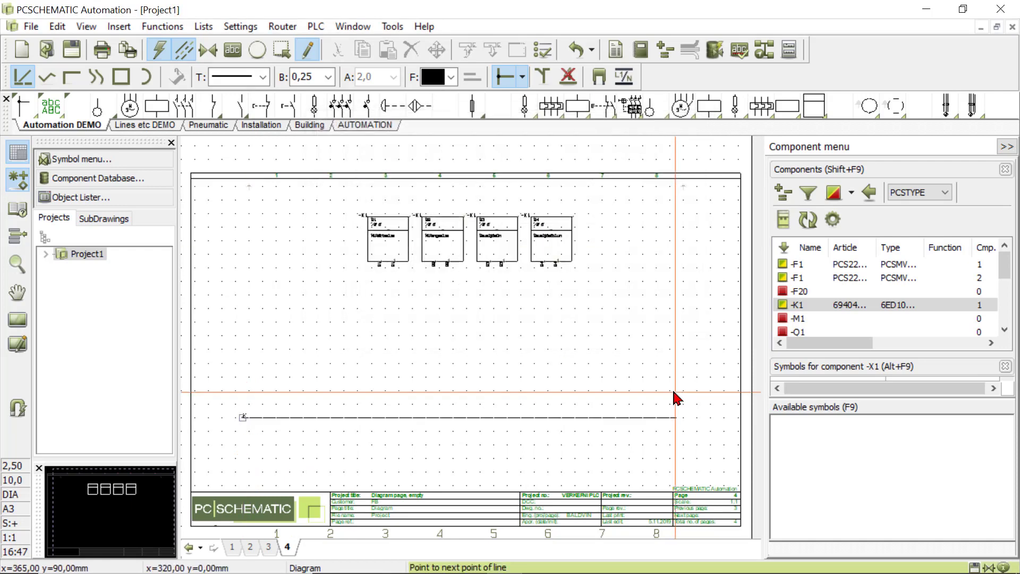
click(704, 418)
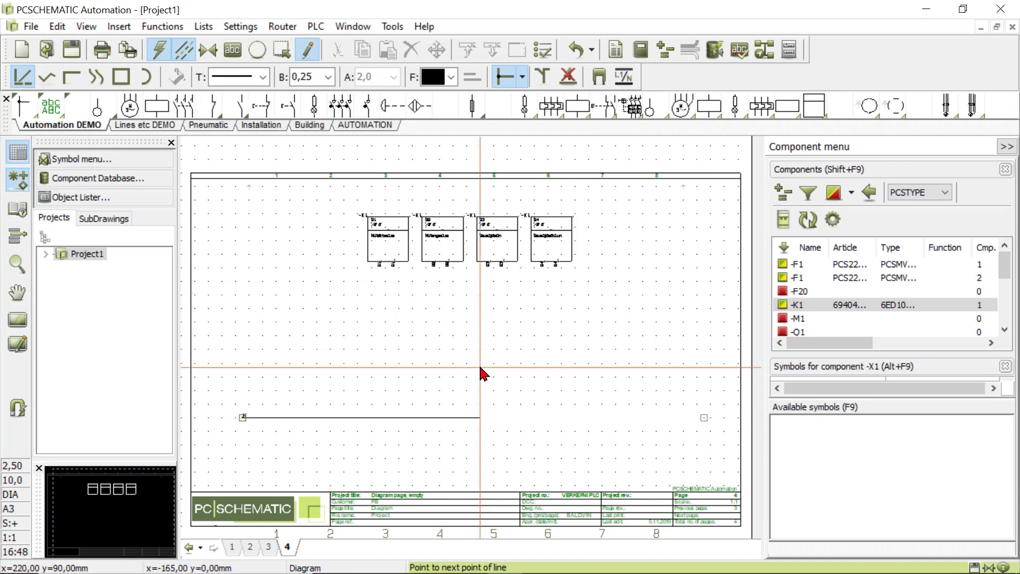
key(Escape)
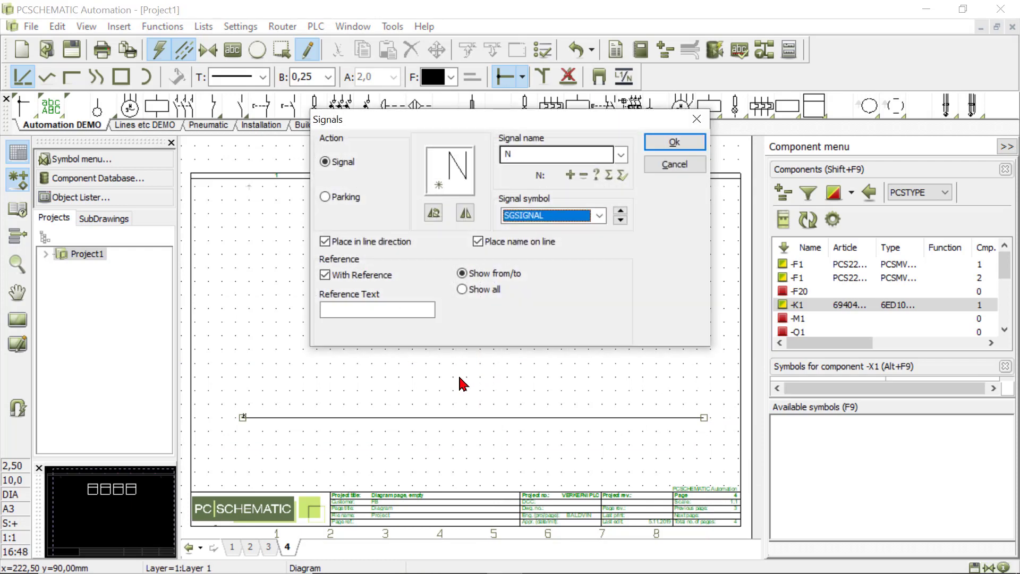
click(659, 145)
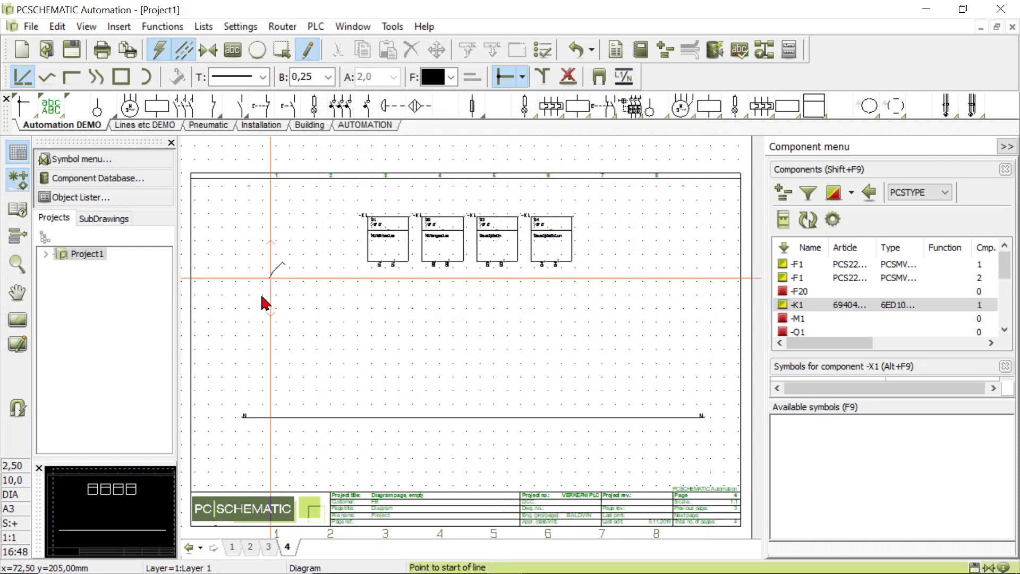
- Draw a horizontal line about 345 mm long between the output symbols and the N line, with signal L1 at both ends
click(235, 309)
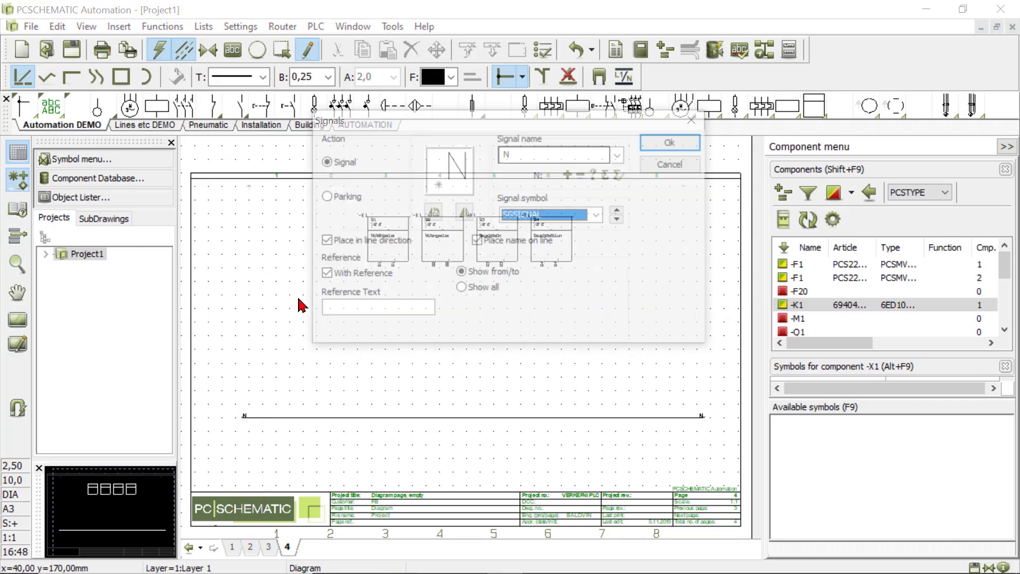
click(620, 154)
click(553, 167)
click(667, 143)
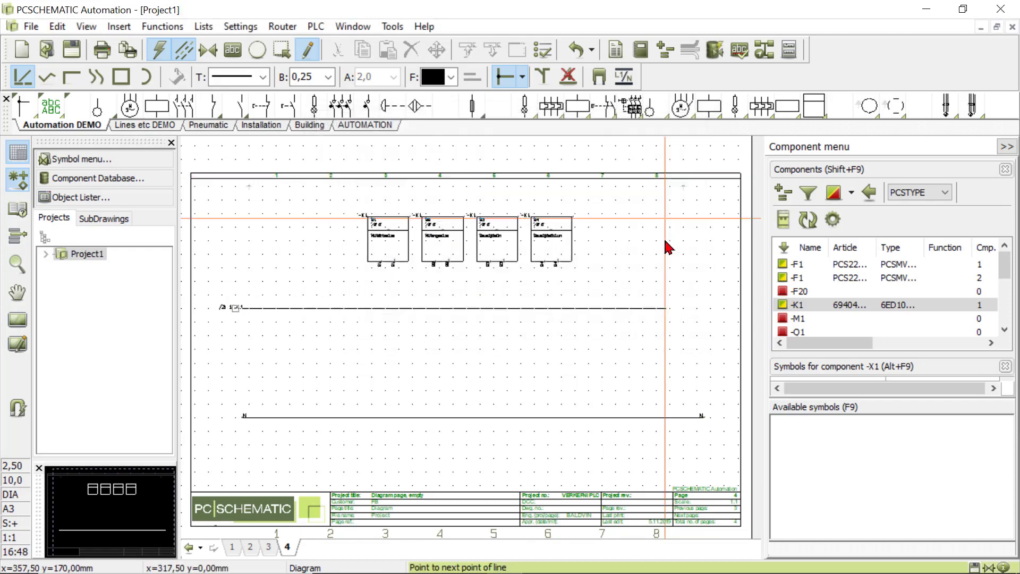
click(705, 310)
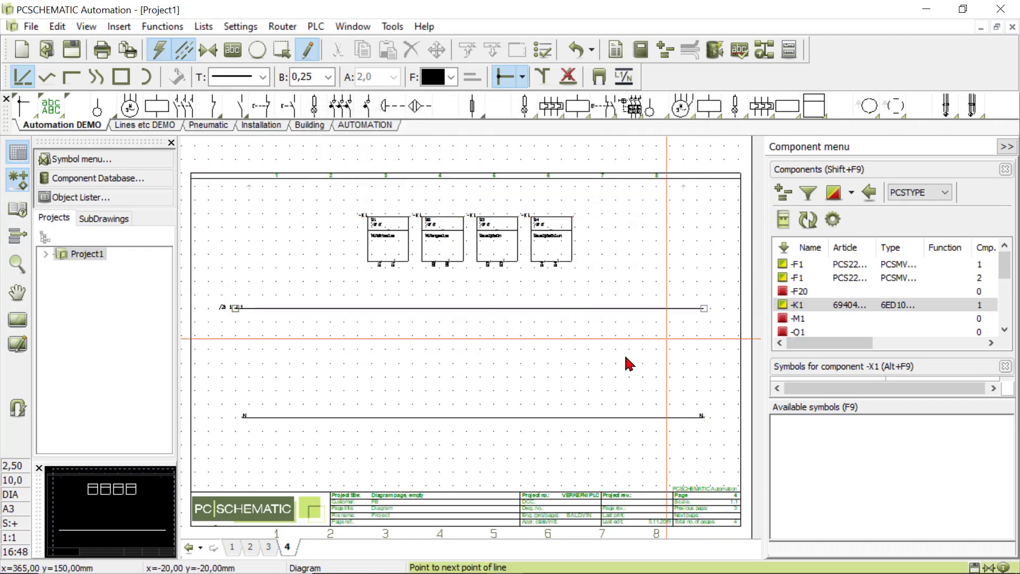
key(Escape)
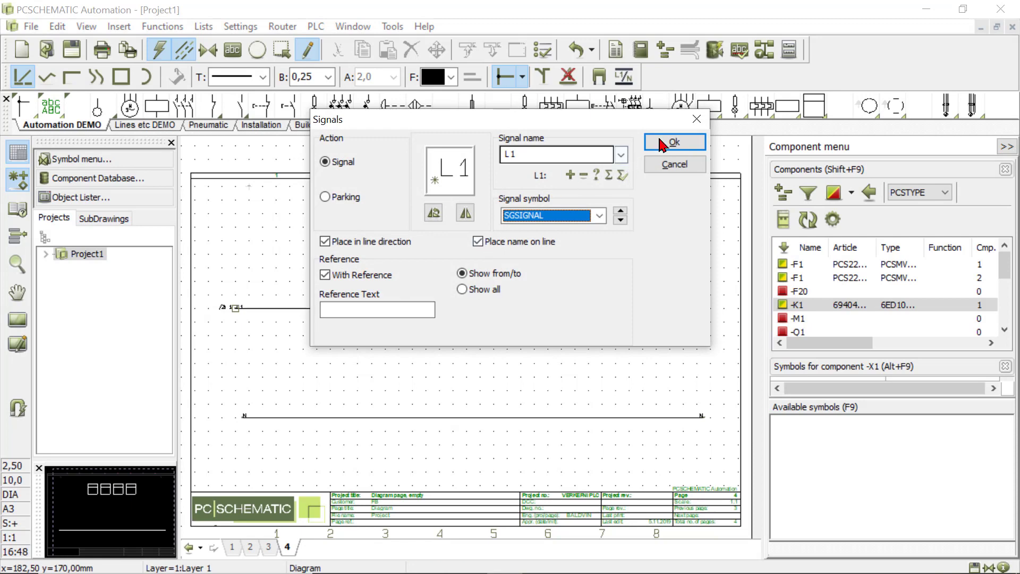
click(667, 143)
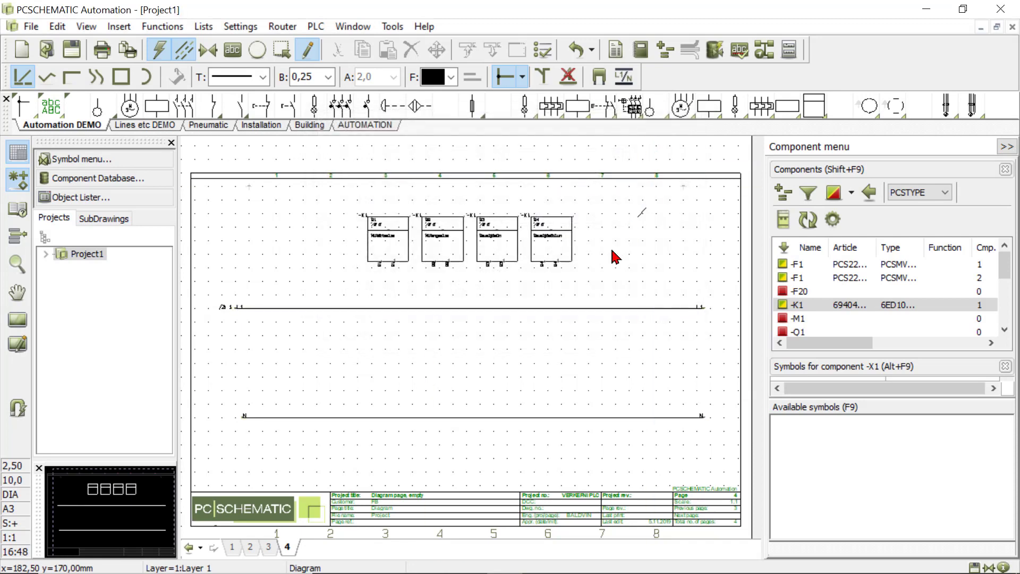
- Connect the first terminal of each output symbol Q1 to Q4 down to the L1 line with vertical electrical lines
click(382, 279)
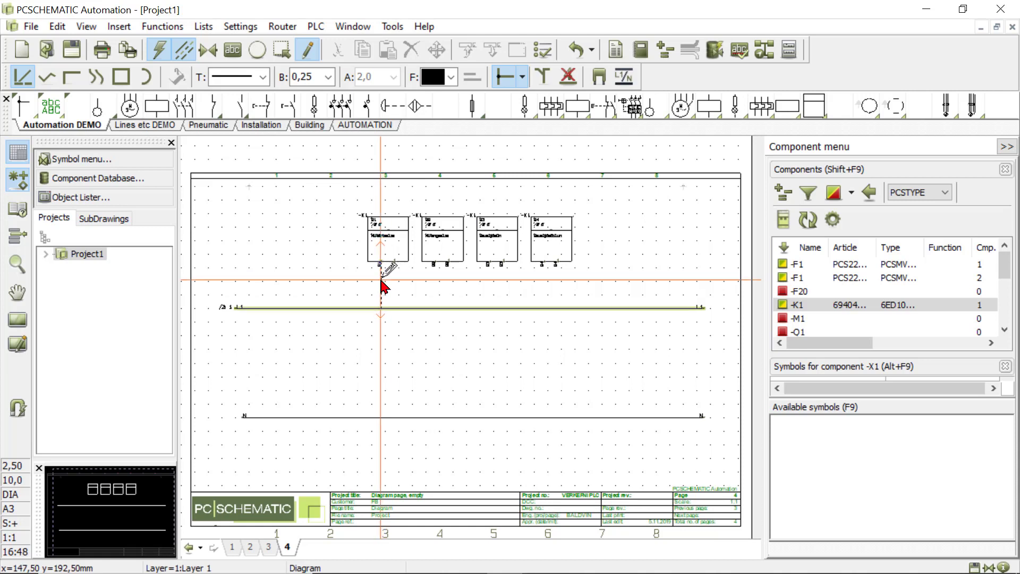
click(435, 291)
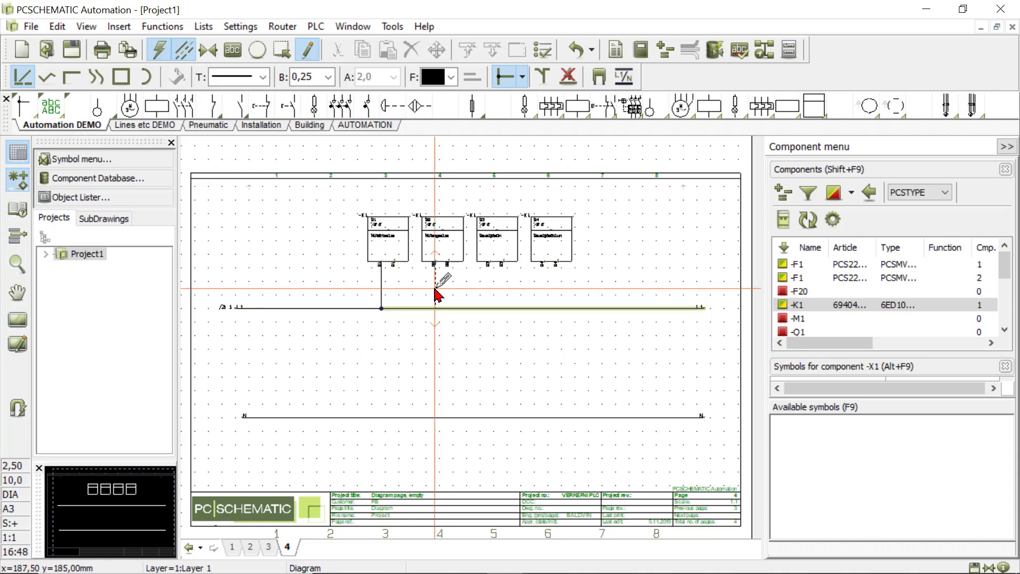
click(435, 290)
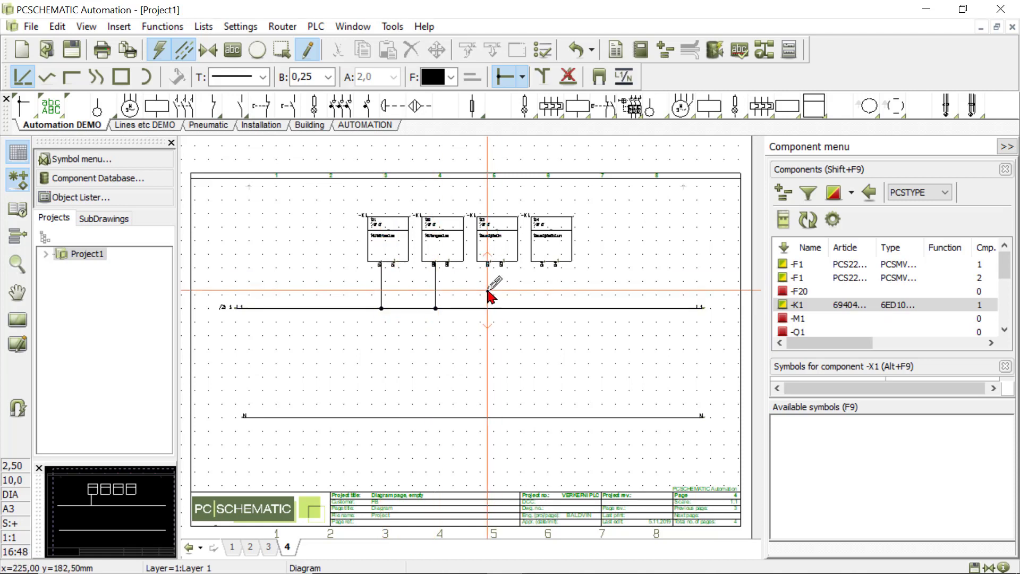
click(488, 293)
click(490, 292)
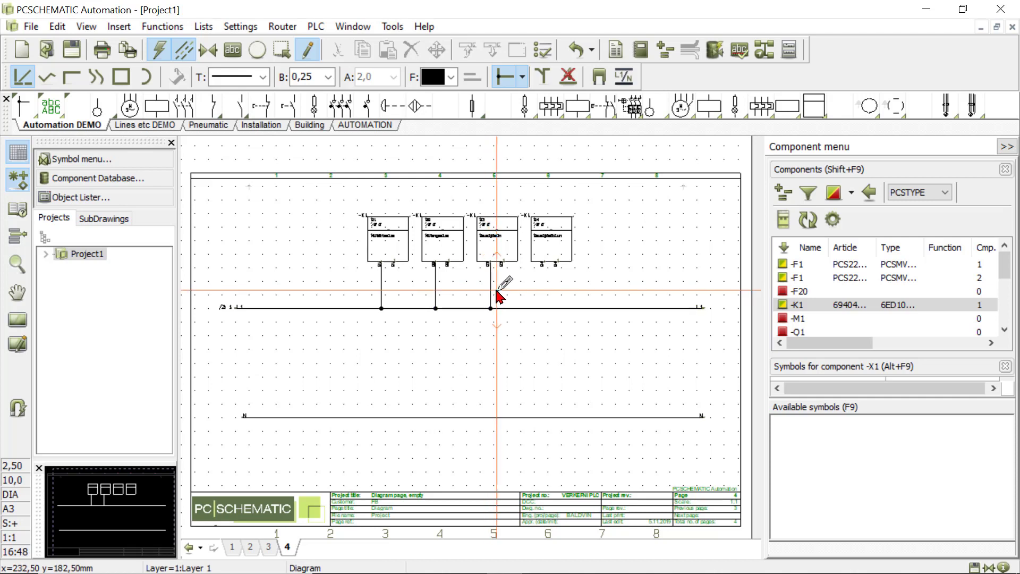
click(545, 296)
- Draw vertical lines from the N line up to the second terminals of output symbols Q1 and Q2
scroll(547, 291, up, 2)
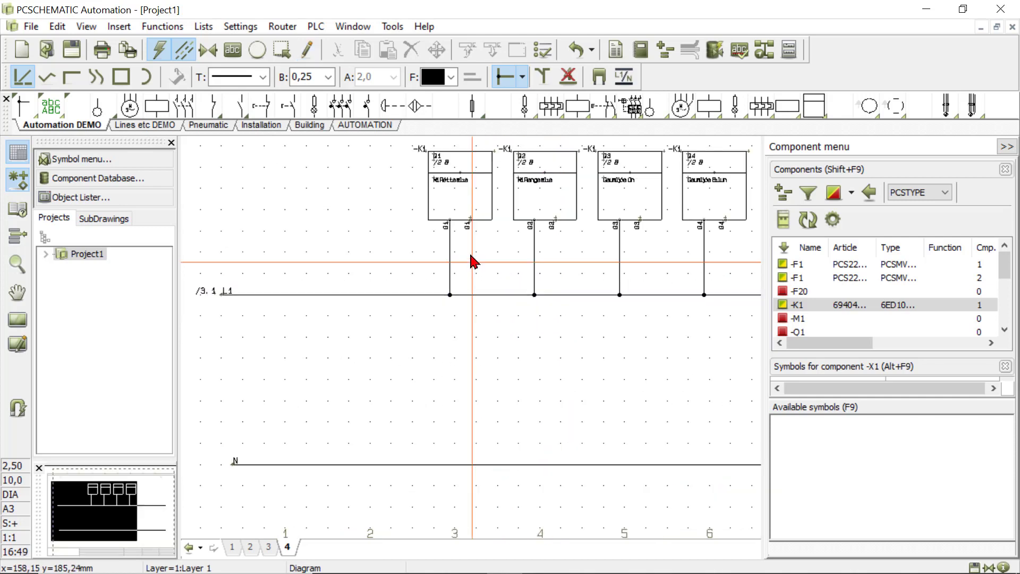
click(471, 466)
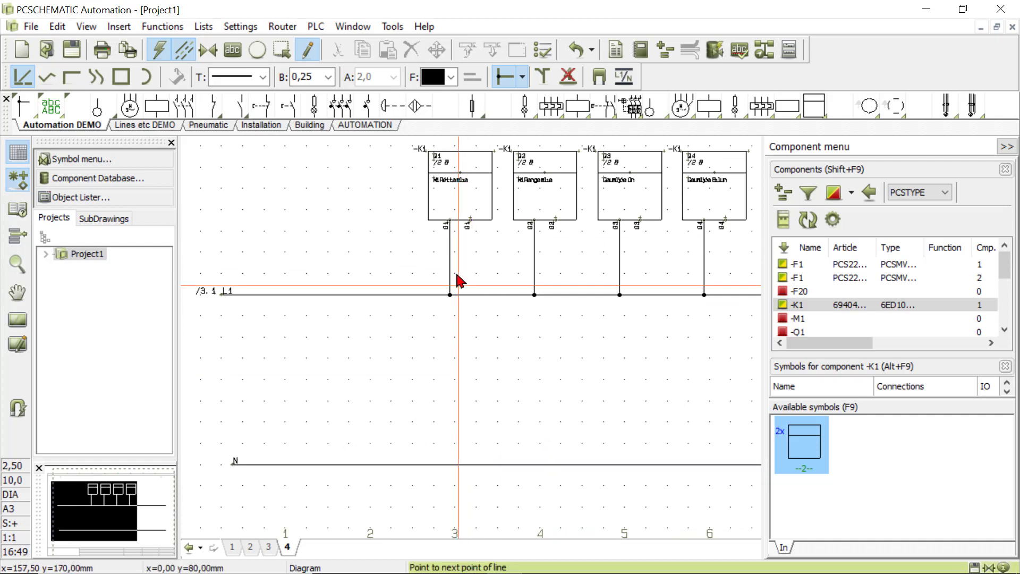
click(470, 223)
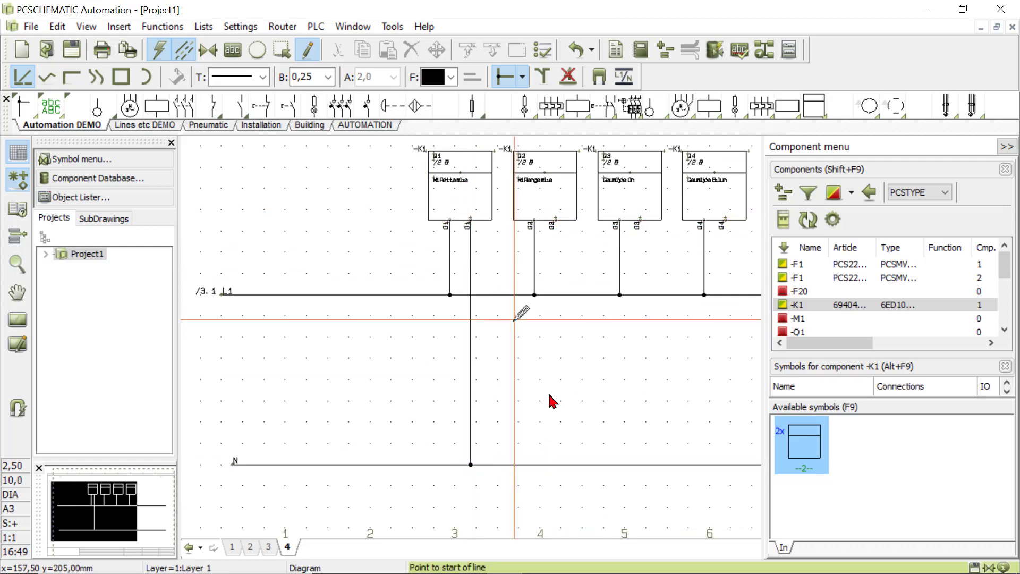
click(555, 464)
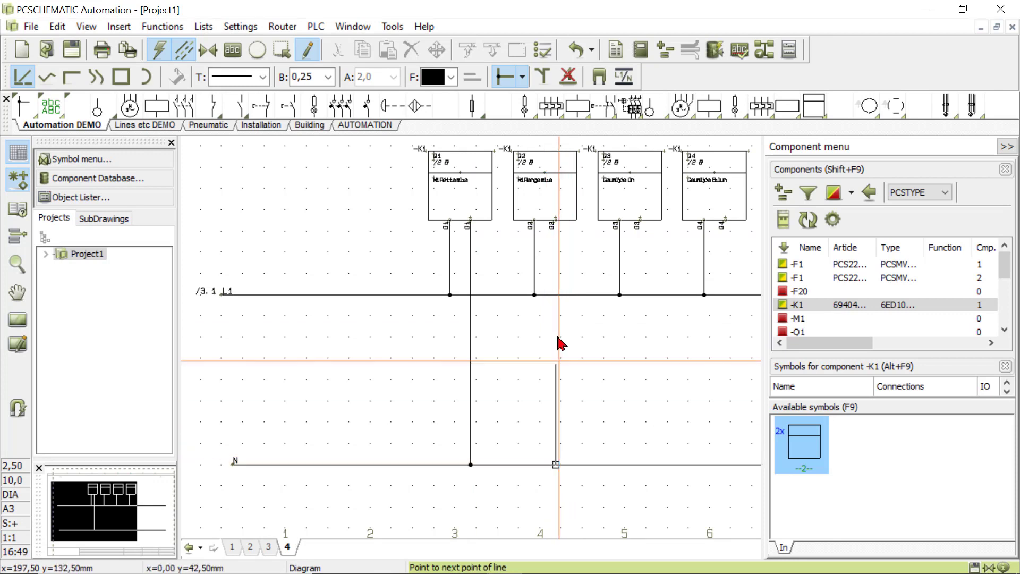
click(556, 223)
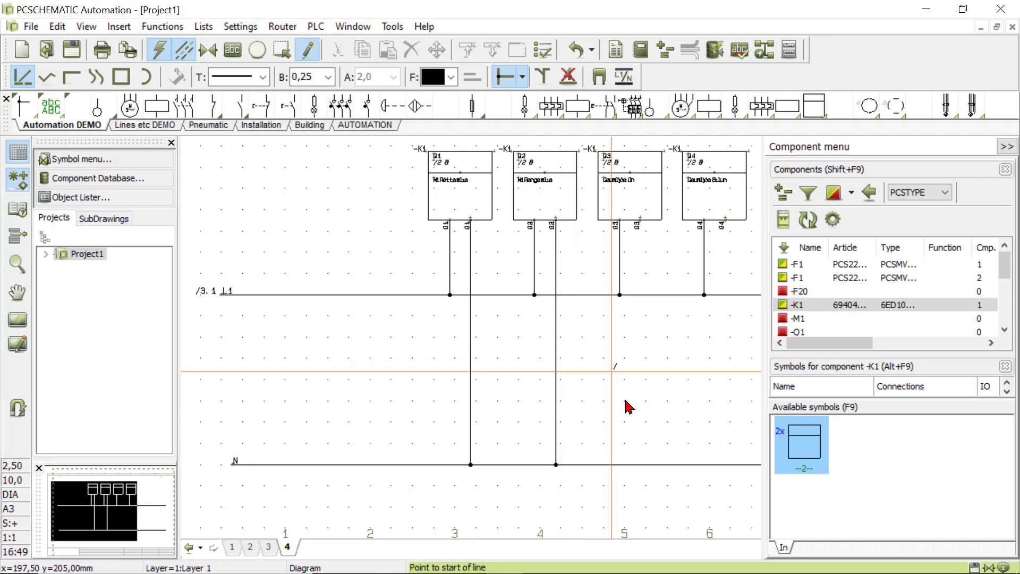
click(639, 464)
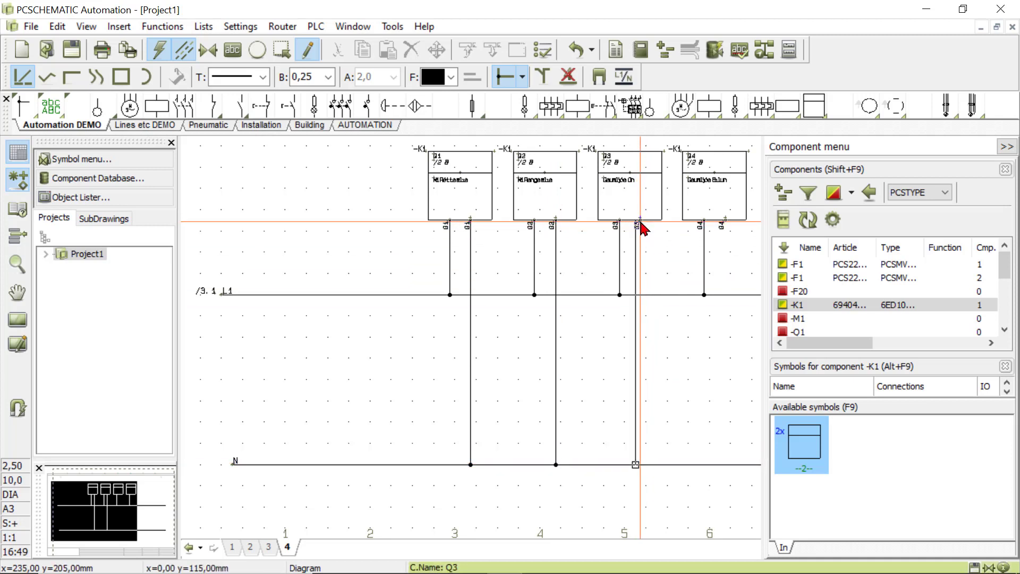
key(Escape)
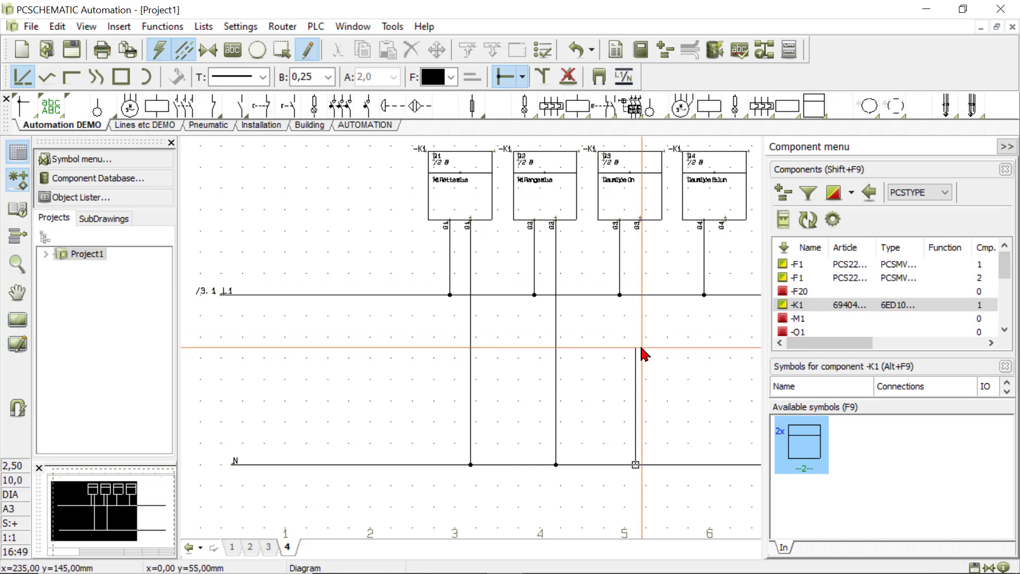
key(Escape)
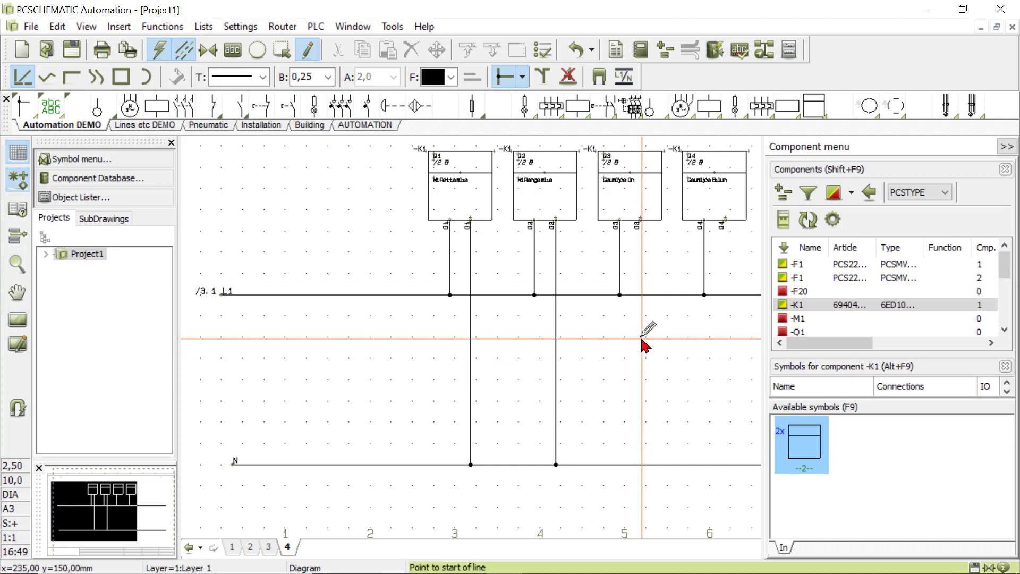
- Draw vertical lines from the N line up to the second terminals of output symbols Q3 and Q4
click(640, 464)
click(640, 225)
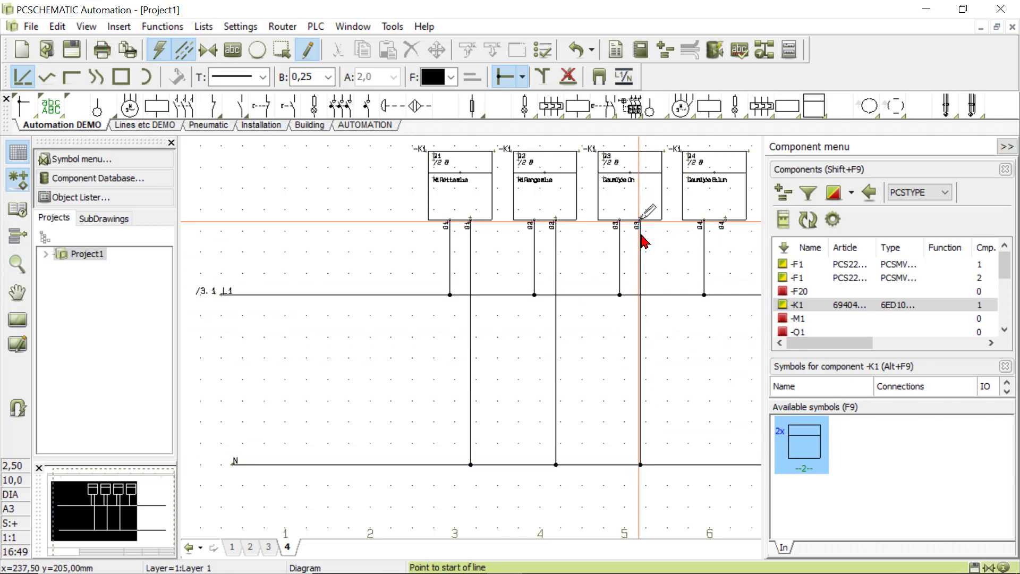
click(726, 465)
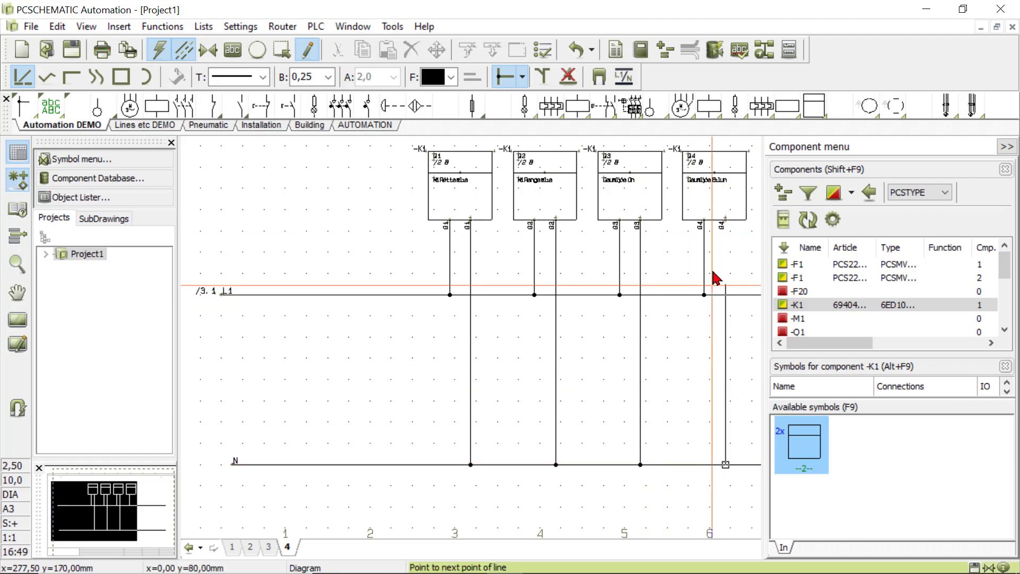
click(725, 224)
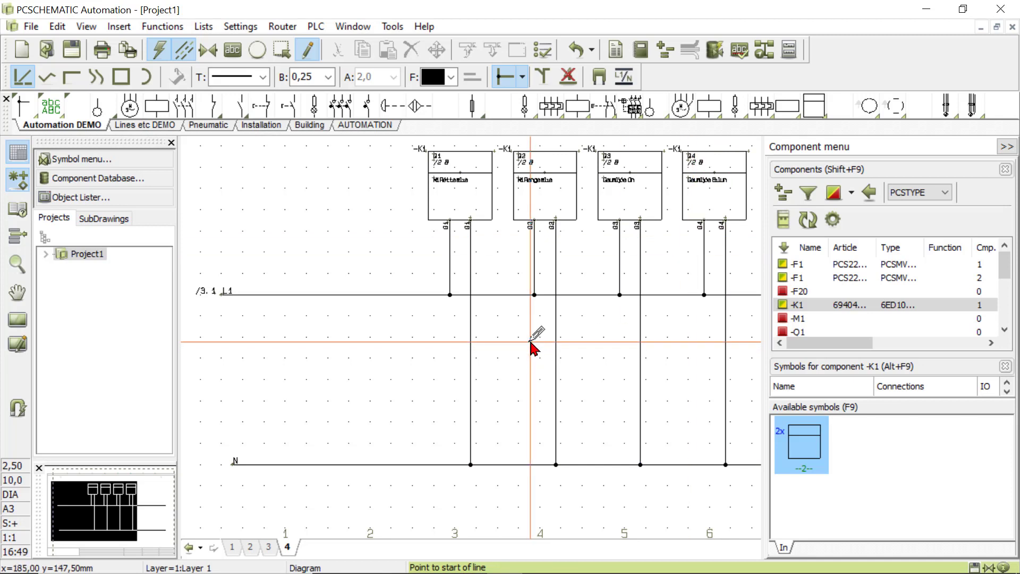
key(Escape)
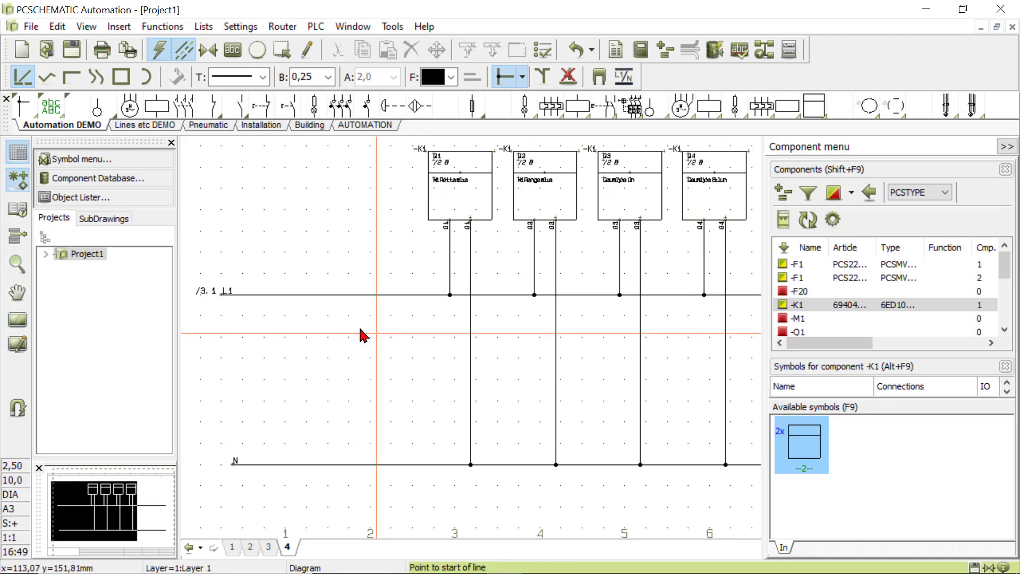
- Move output symbol Q4 together with its two connecting lines about 35 mm to the right
click(18, 319)
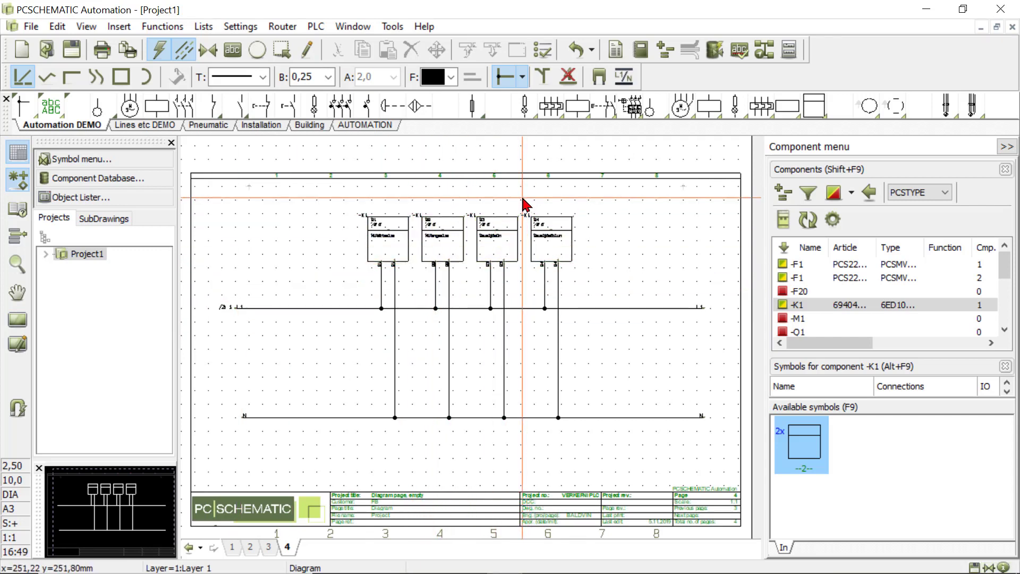
drag(522, 198, 631, 444)
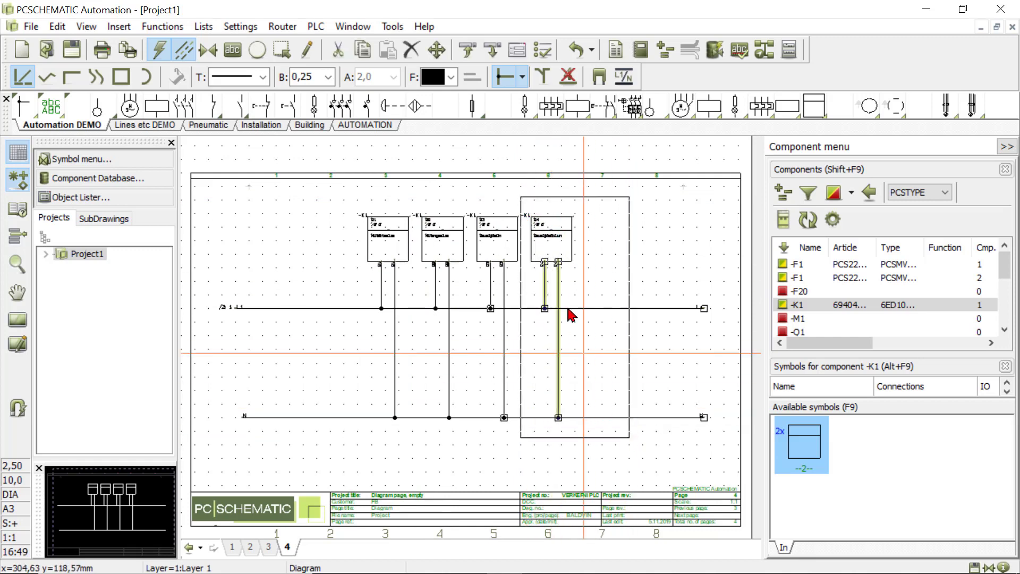
click(558, 244)
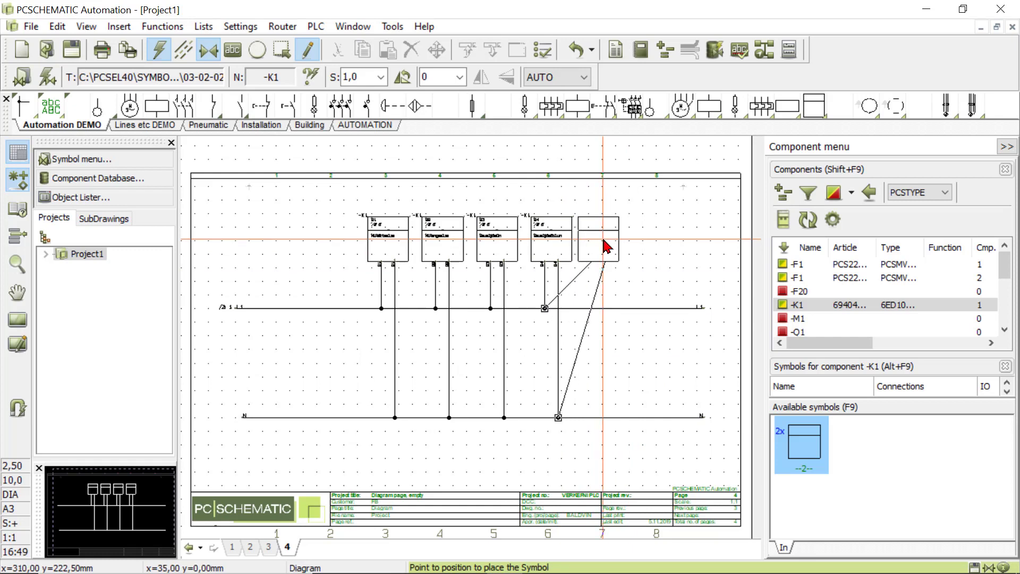
click(605, 245)
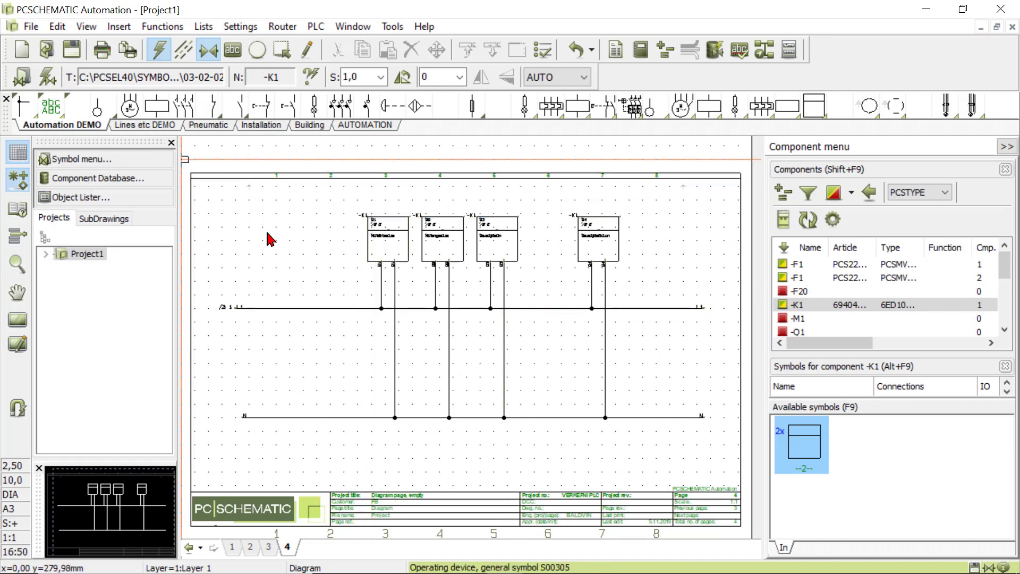
- Place a coil named -Q1 with connections A1 and A2 on the line between output Q1 and N
click(395, 378)
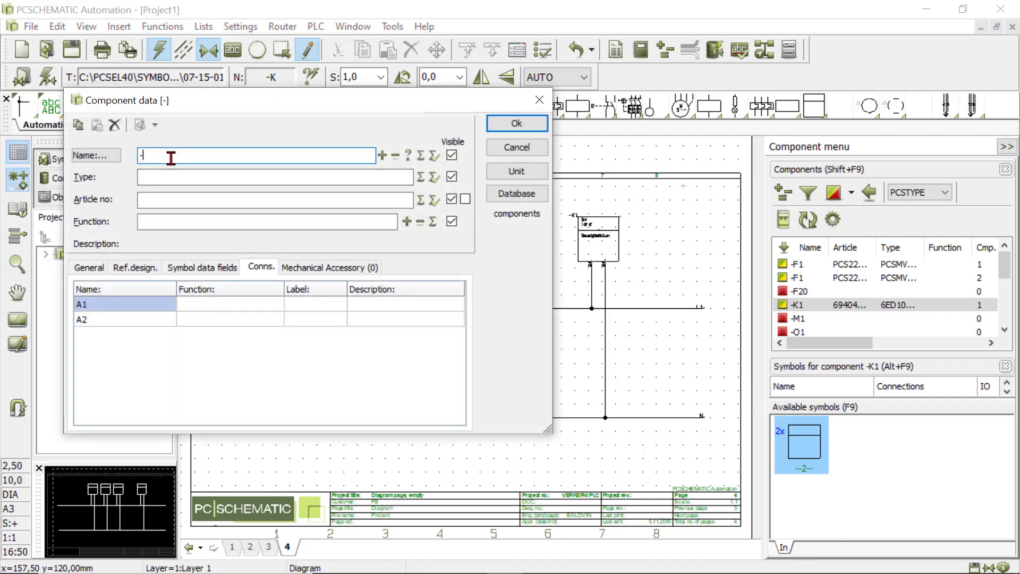
click(102, 304)
click(103, 321)
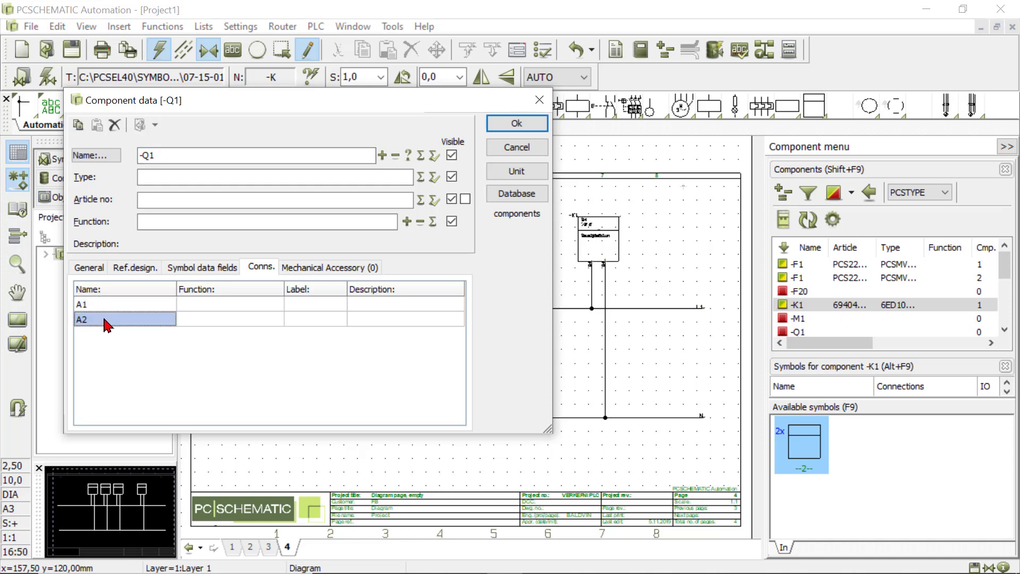
click(514, 126)
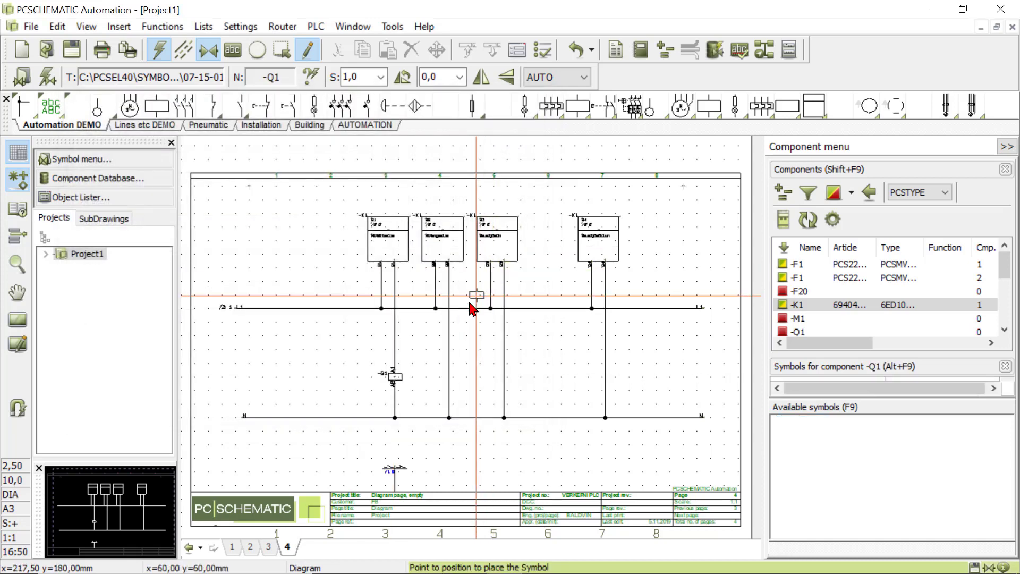
- Place a second coil named -Q2 on the line between output Q2 and N, level with the first coil
click(451, 381)
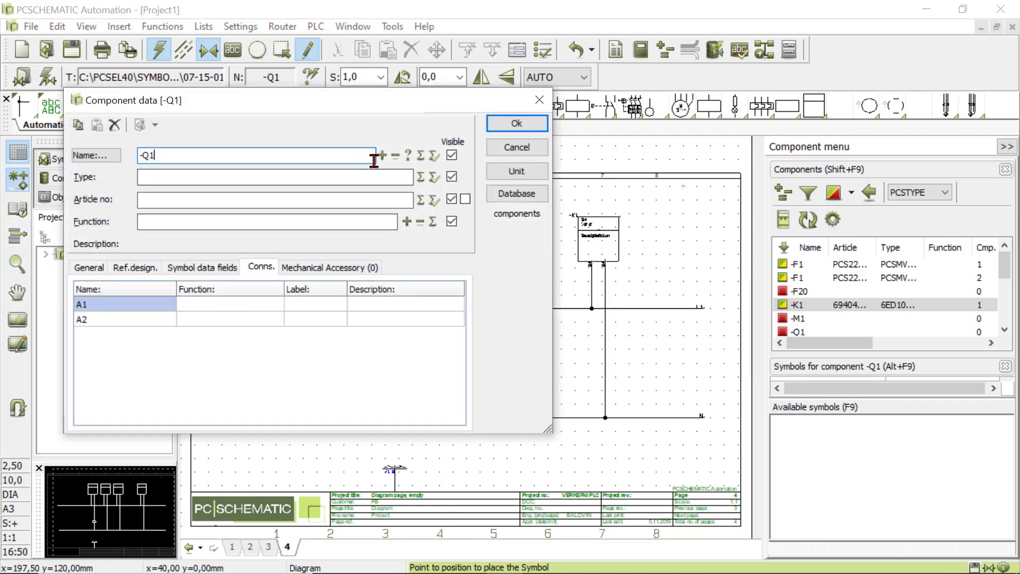
key(BackSpace)
text(2)
click(510, 124)
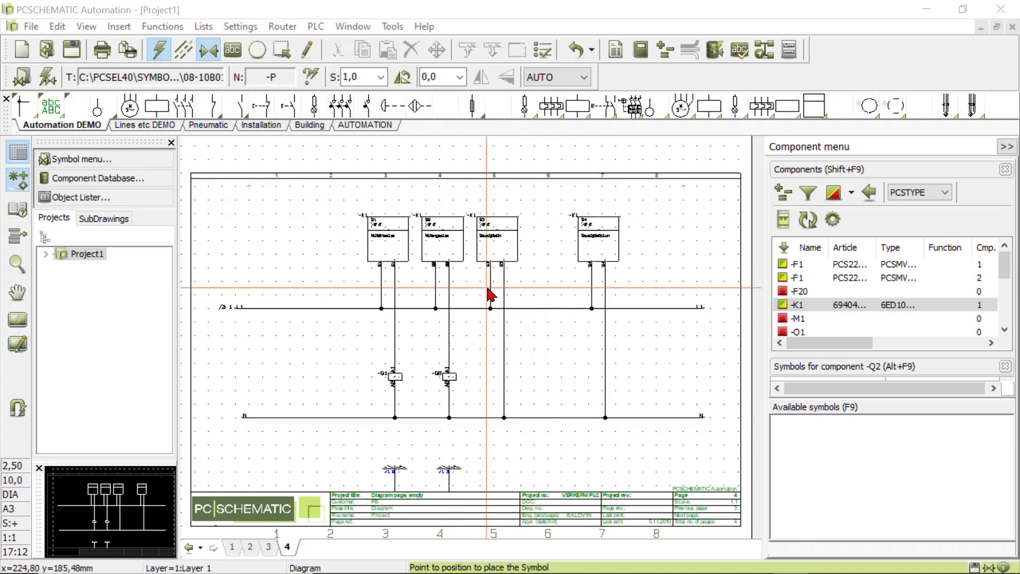
- Place a signal lamp named -P1 with connections 1 and 2 on the line between output Q3 and N
click(315, 107)
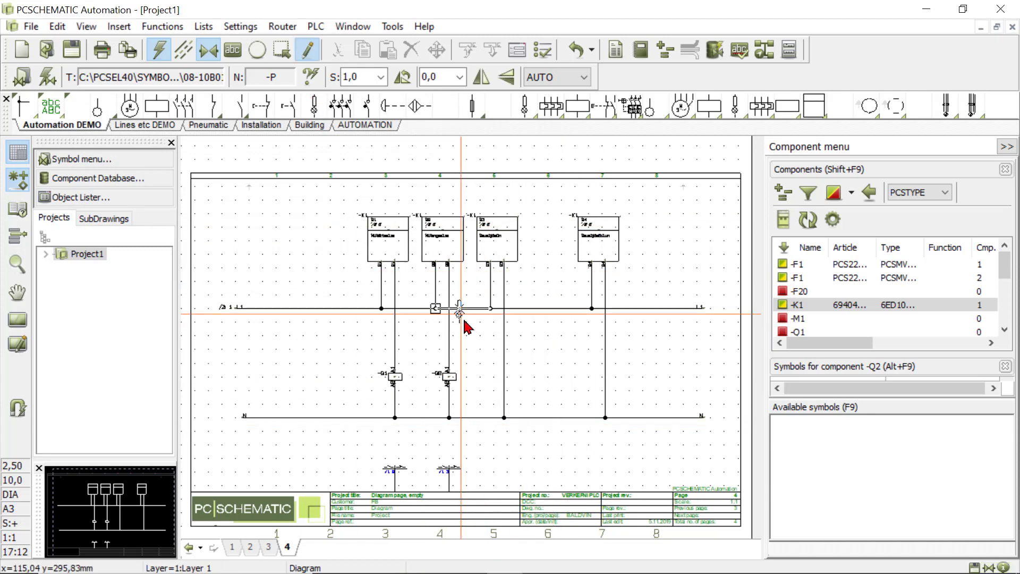
click(504, 377)
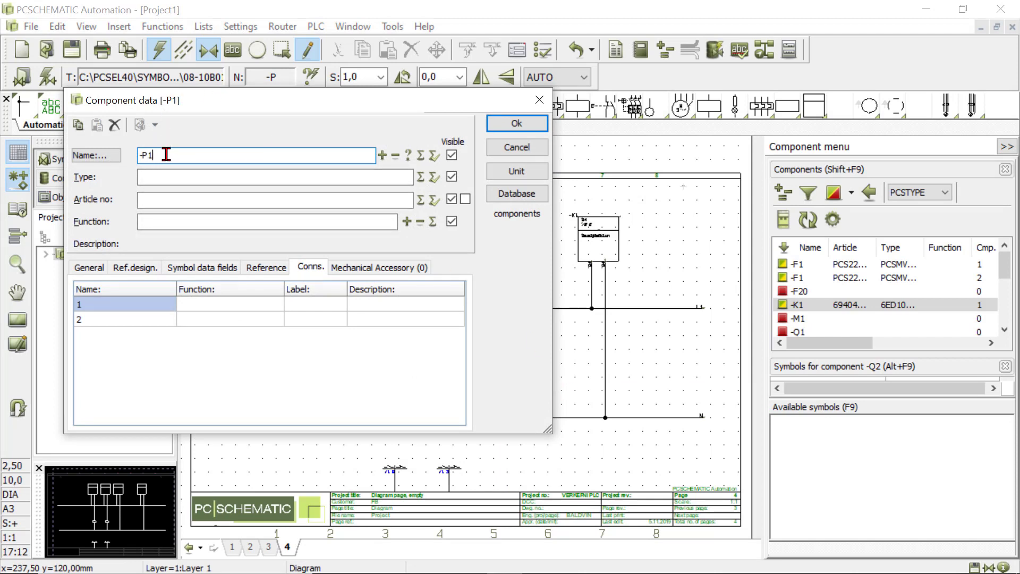
click(131, 305)
key(Return)
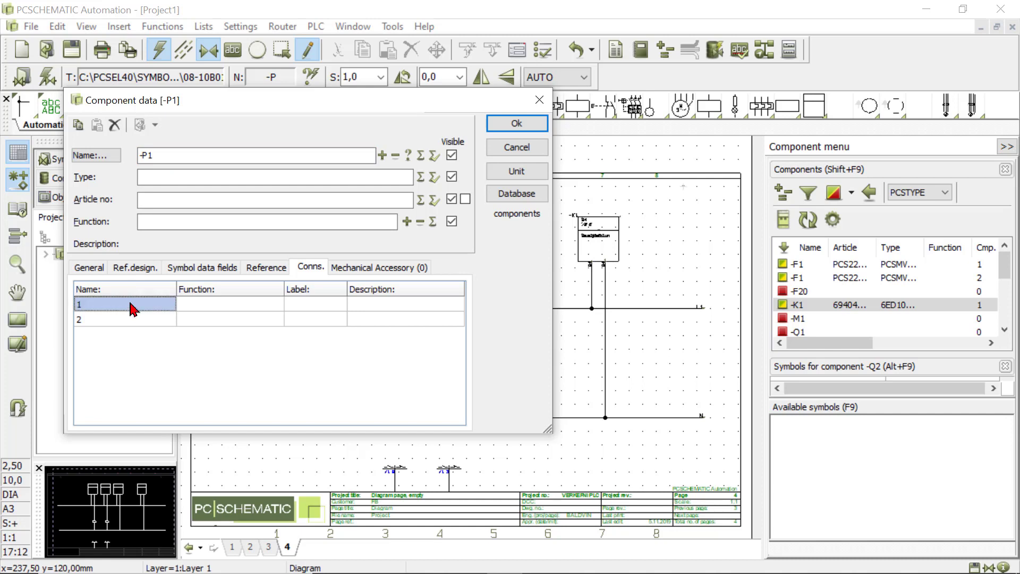
click(149, 317)
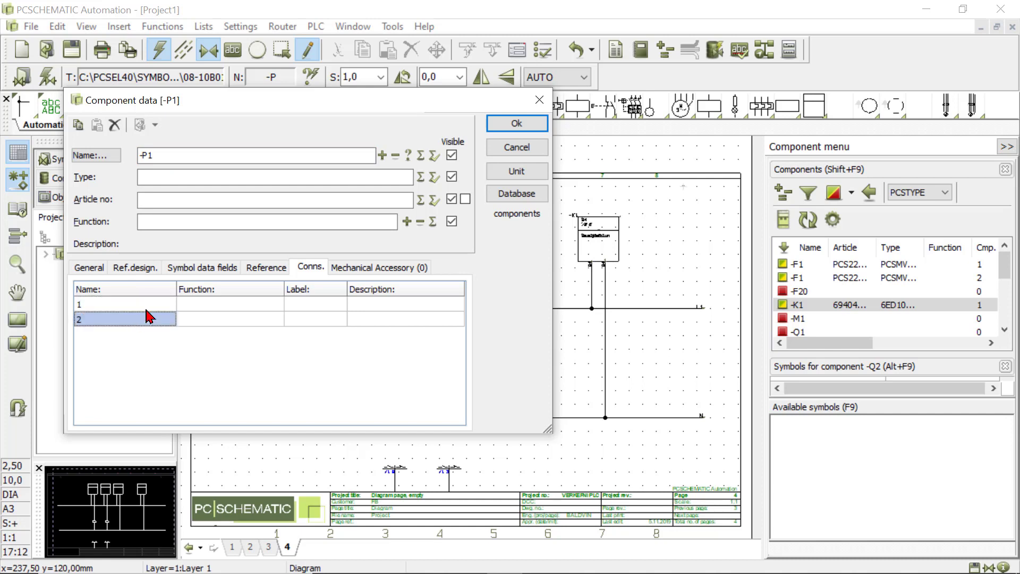
click(514, 124)
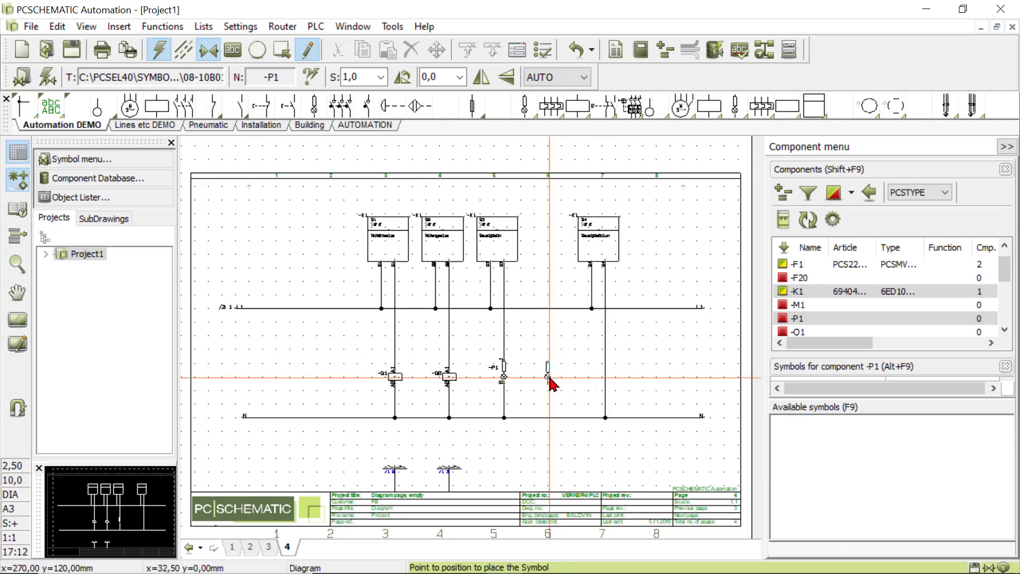
- Place a signal lamp named -P2 in the free space between the Q3 and Q4 lines, level with -P1
click(550, 383)
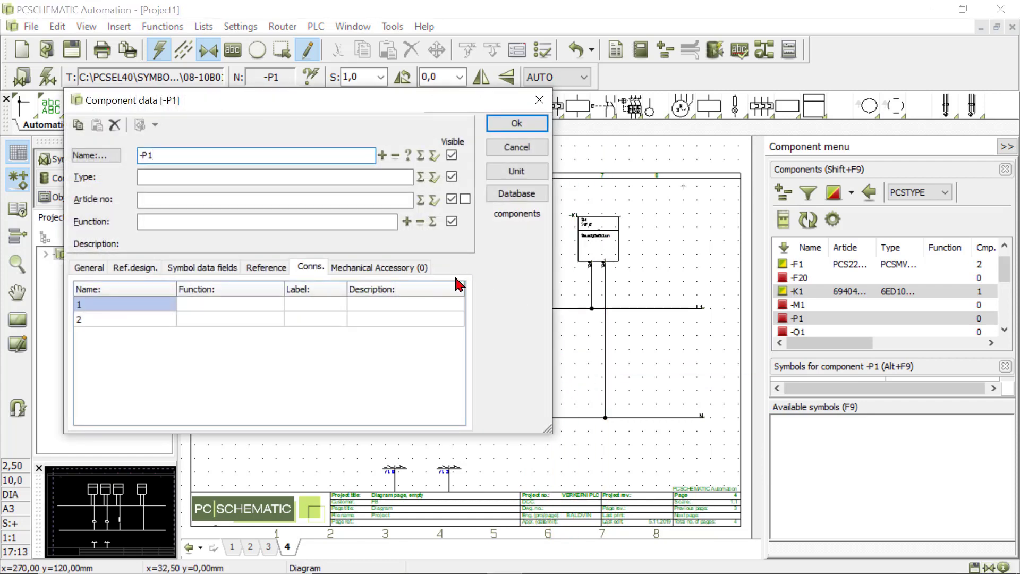
click(382, 155)
click(516, 127)
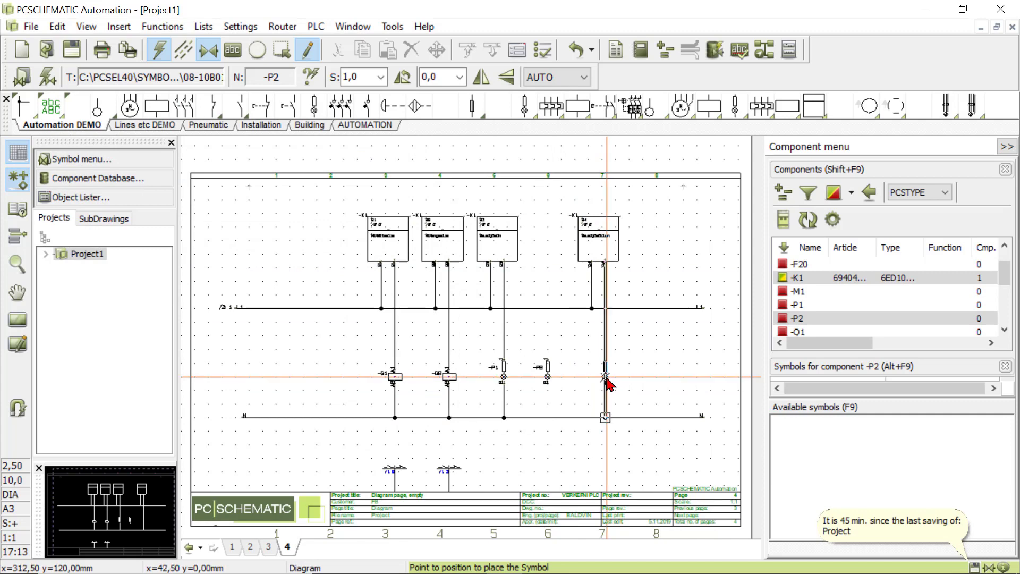
- Place a signal lamp named -P3 on the line between output Q4 and N, level with -P1 and -P2
click(606, 378)
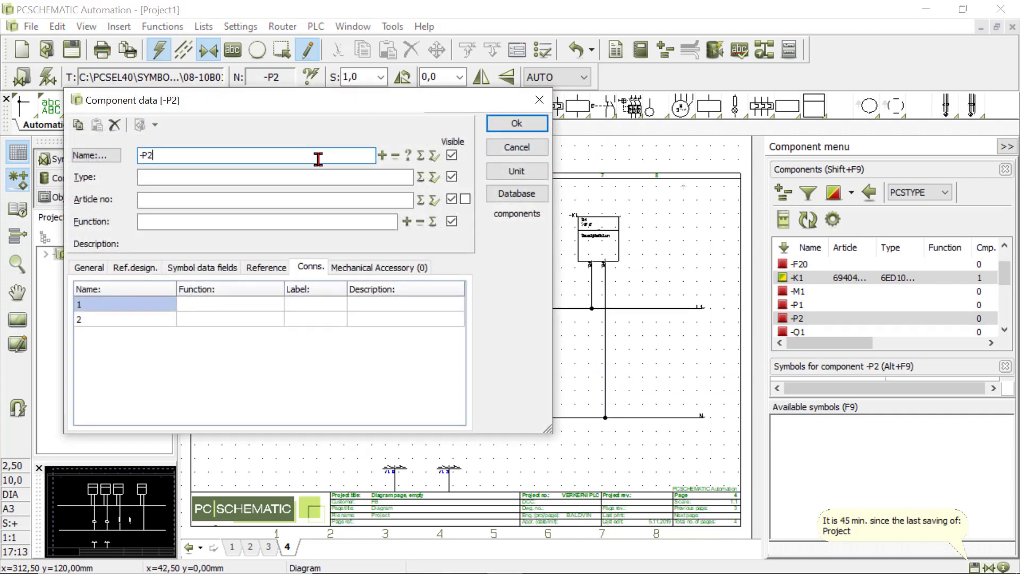
click(379, 155)
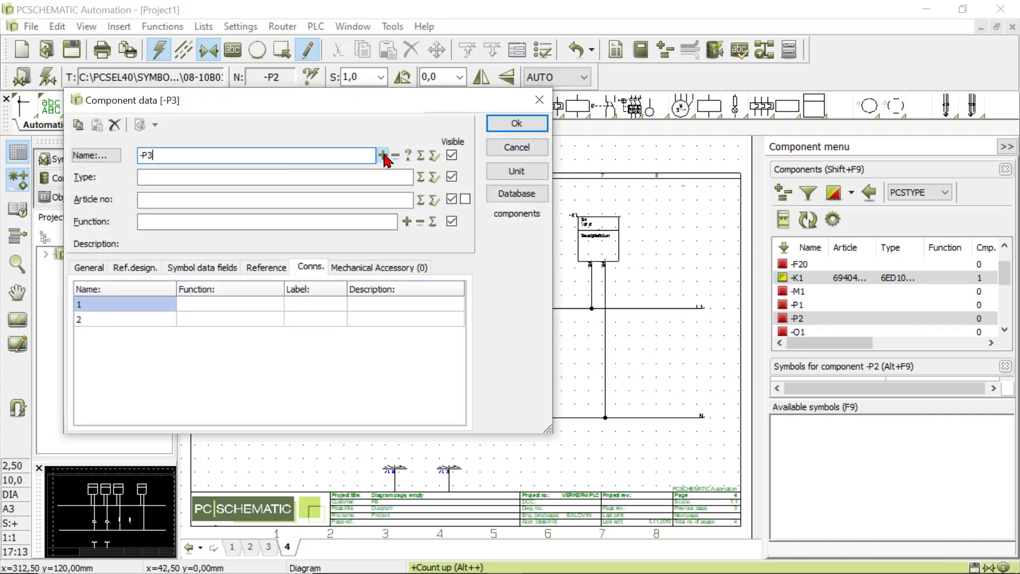
click(497, 126)
click(28, 105)
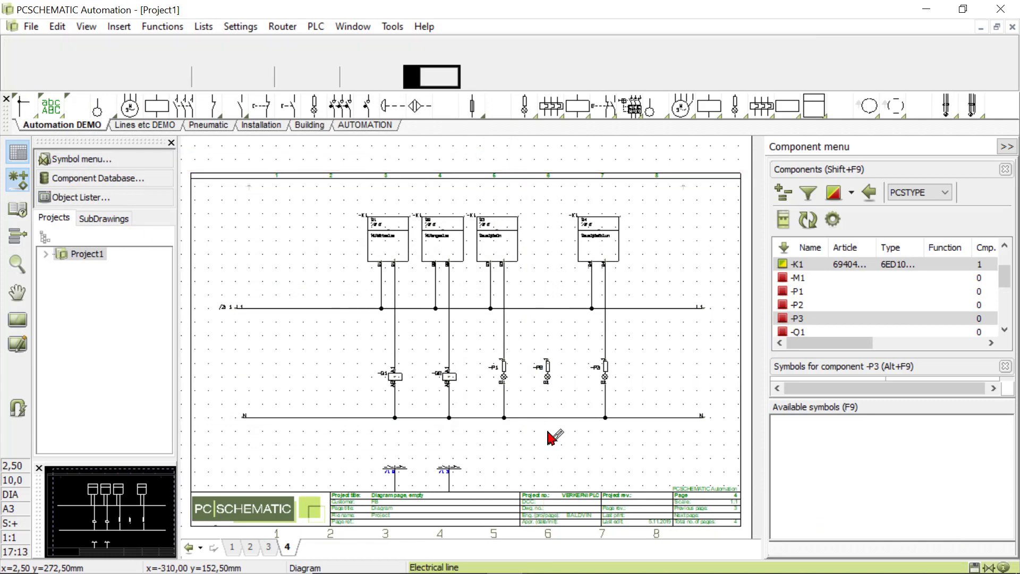
- Wire lamp -P2 in parallel with -P1, from connection 2 to the N line and from connection 1 to the Q3 line
scroll(547, 389, up, 1)
scroll(475, 334, up, 1)
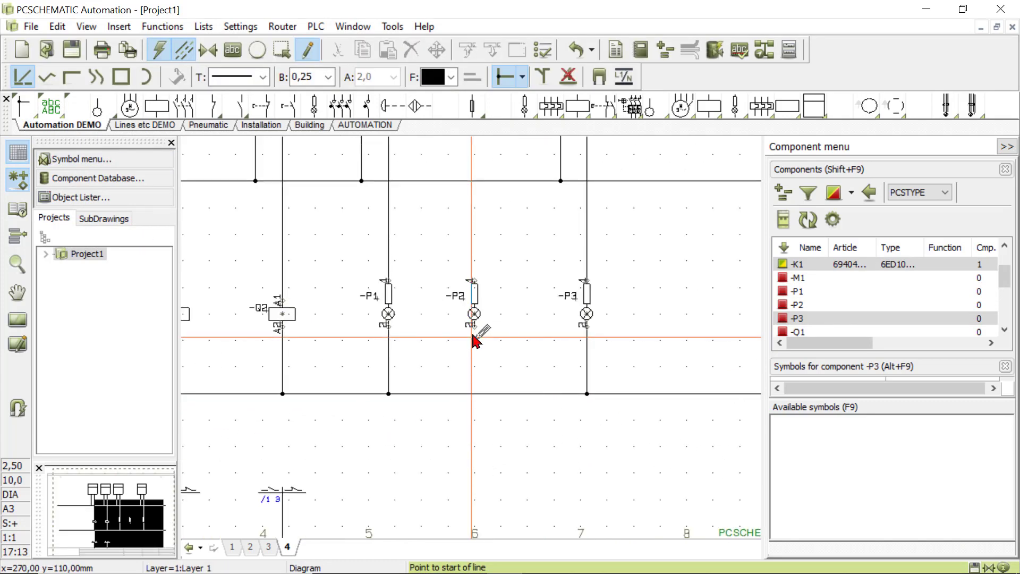
click(474, 326)
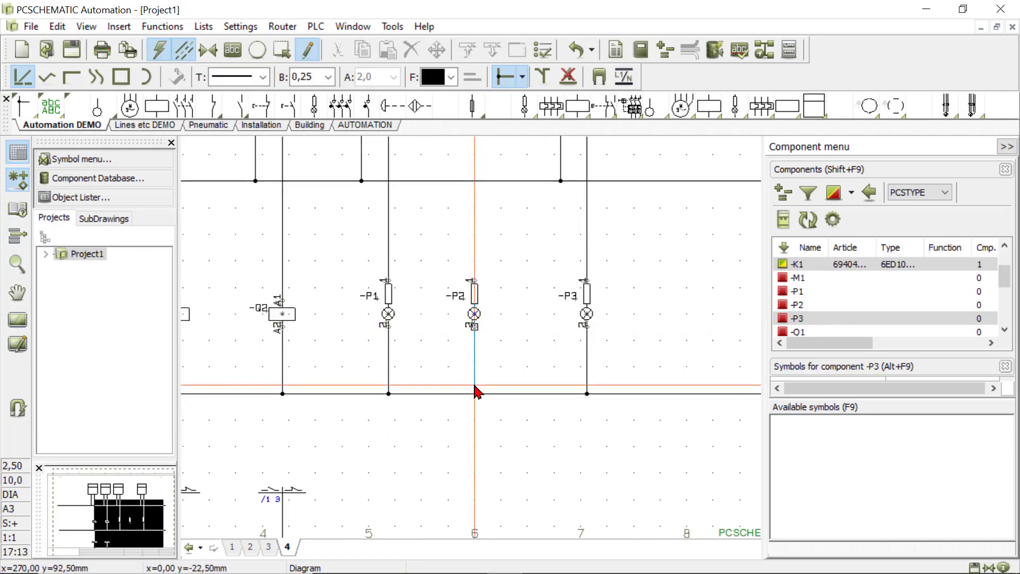
click(475, 393)
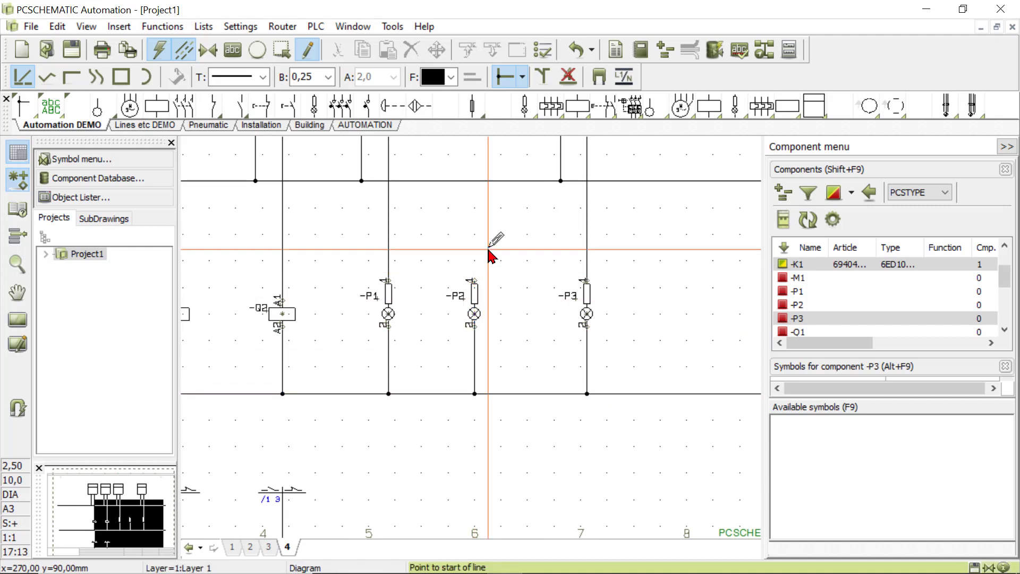
click(474, 278)
click(475, 234)
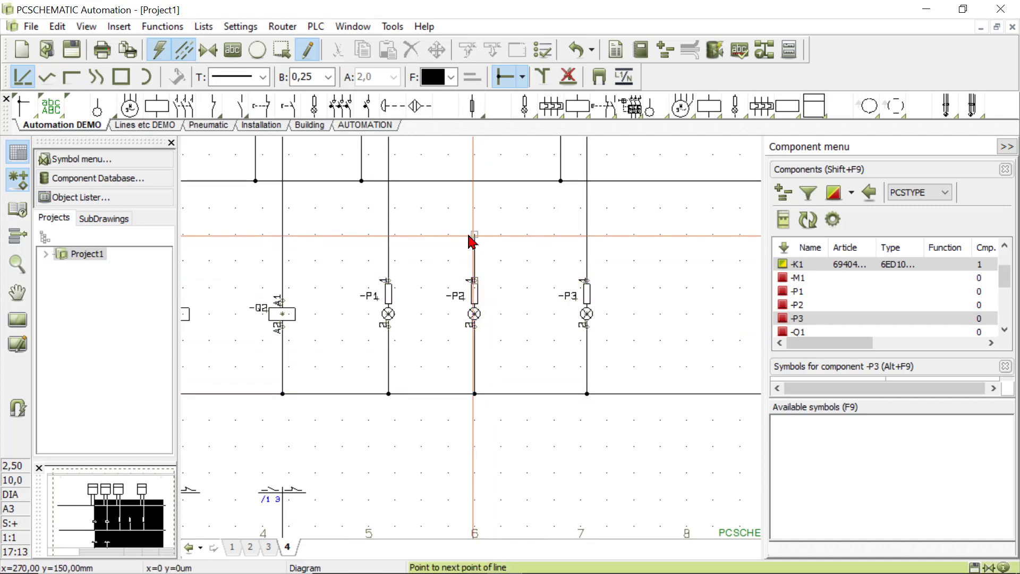
click(388, 234)
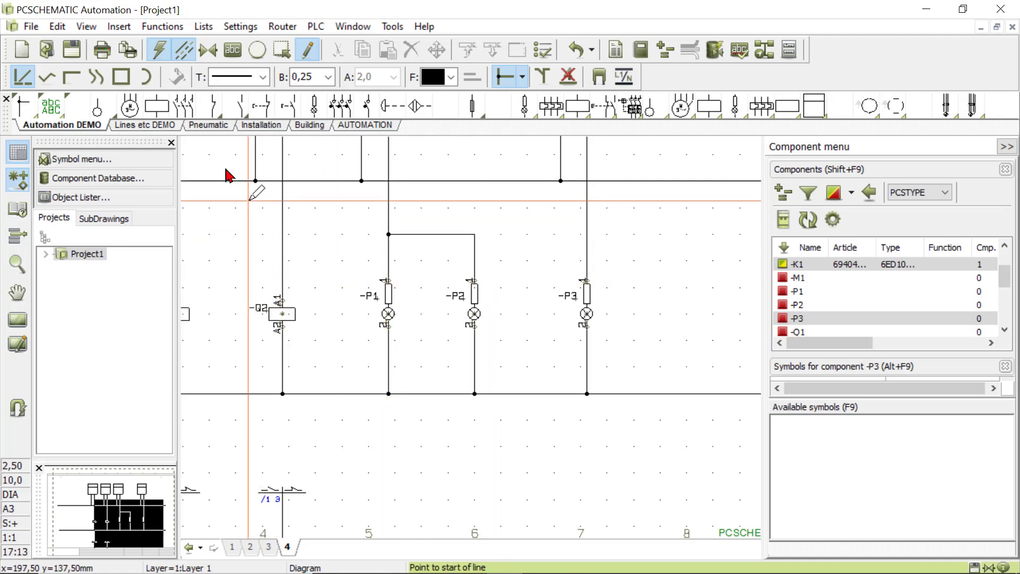
- Place a terminal named -X1:21 on the Q3 line between the -P2 branch point and lamp -P1
click(98, 109)
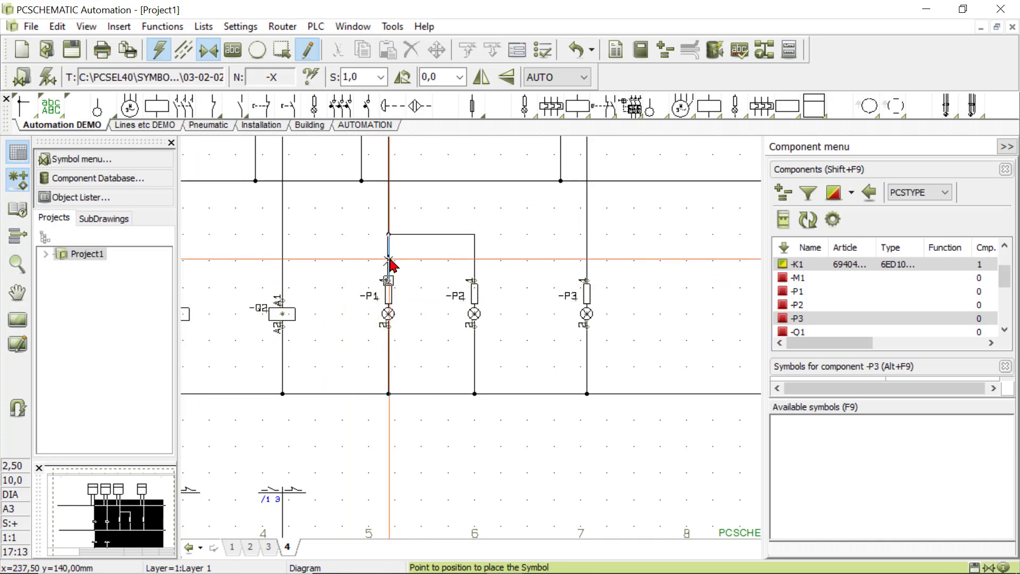
click(456, 272)
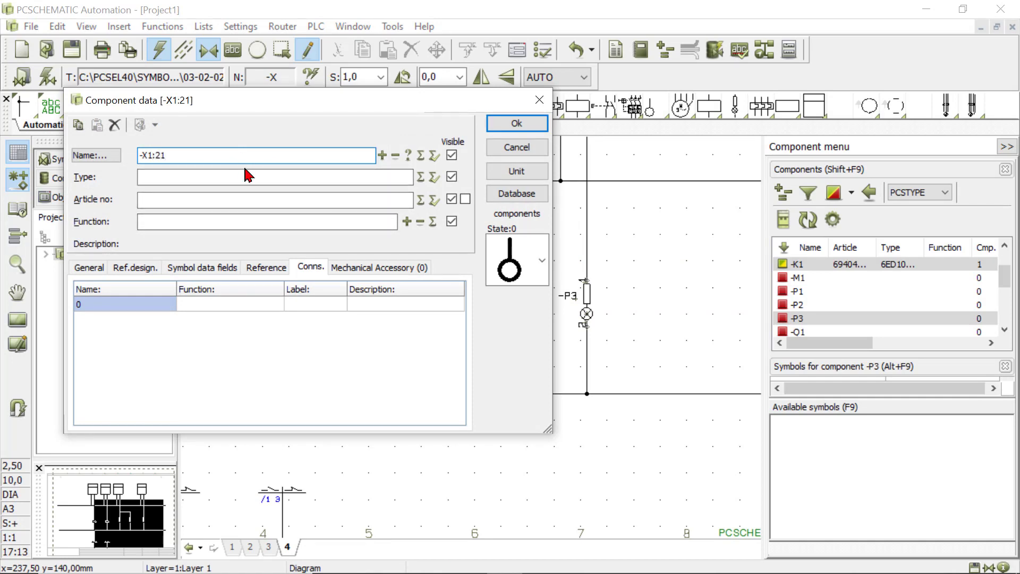
click(514, 122)
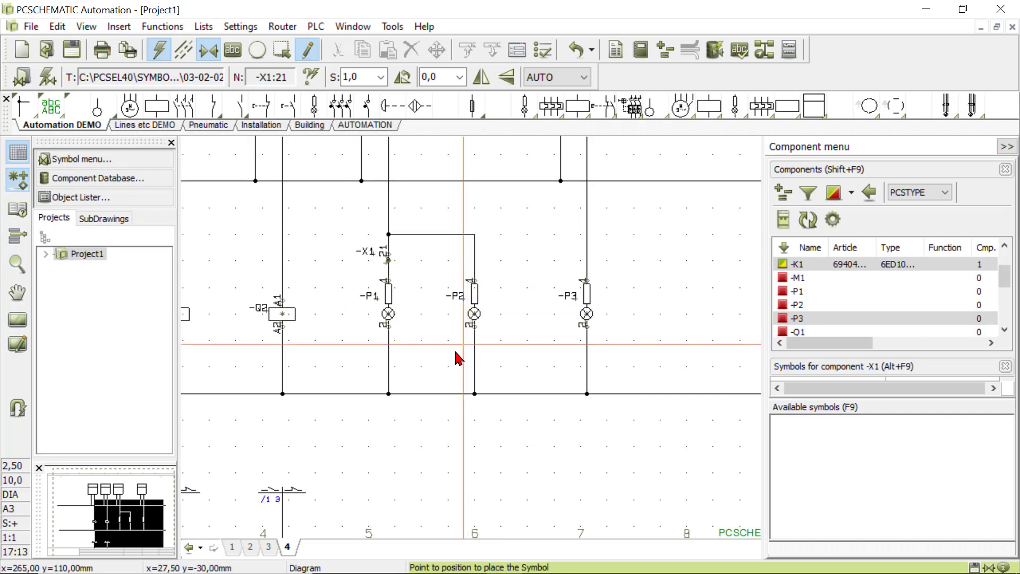
- Place a second -X1 terminal below lamp -P1 on its line to N, with its connection named N
click(388, 370)
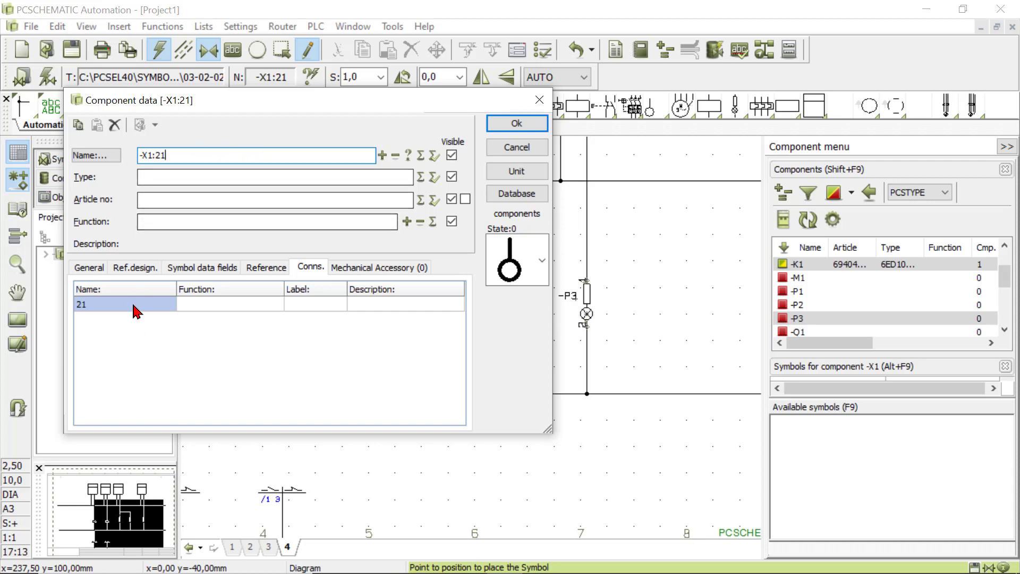
click(99, 307)
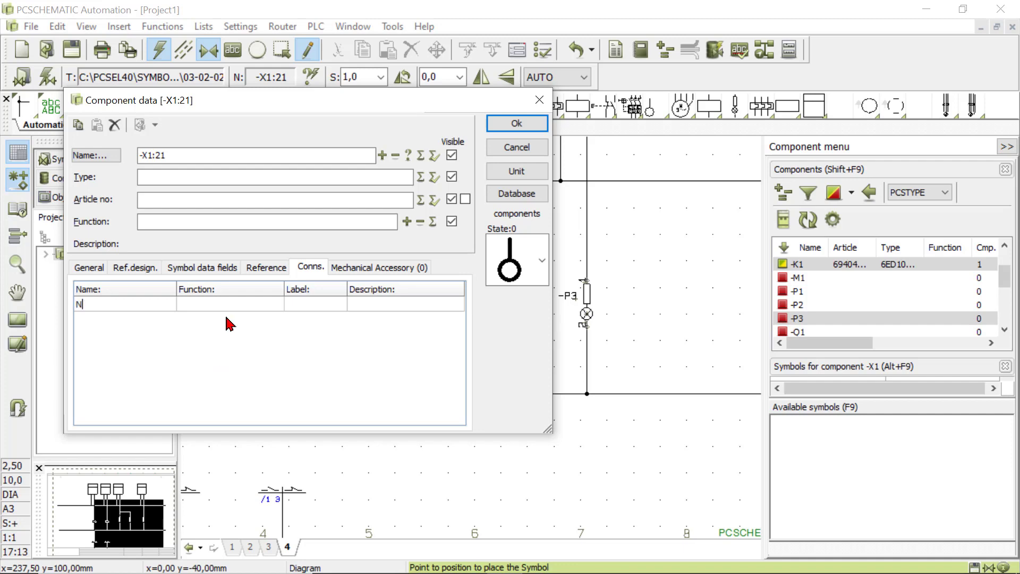
click(516, 123)
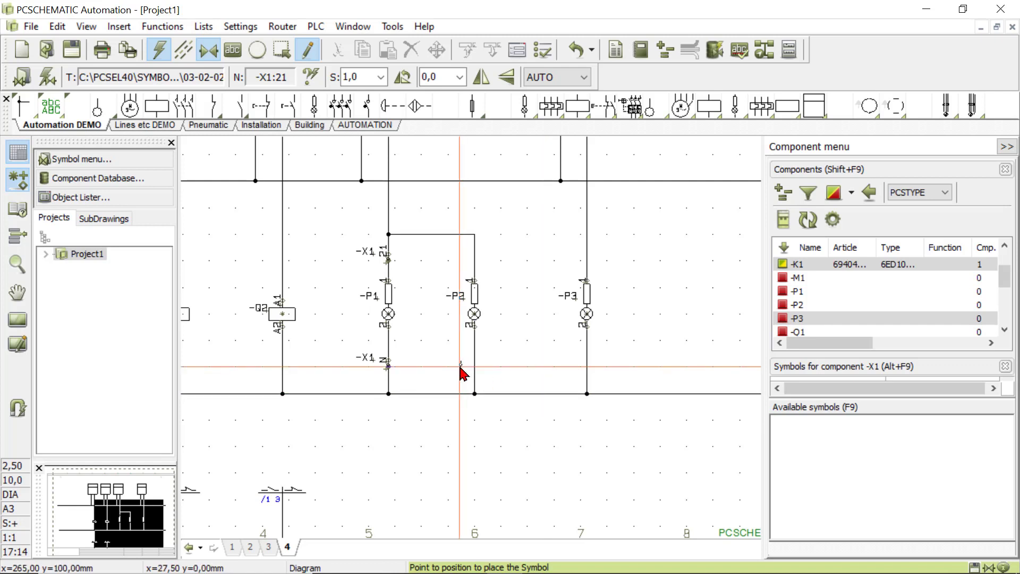
- Add a PLC List page based on the PCSplc1 template and update all lists in the project
click(114, 28)
click(141, 68)
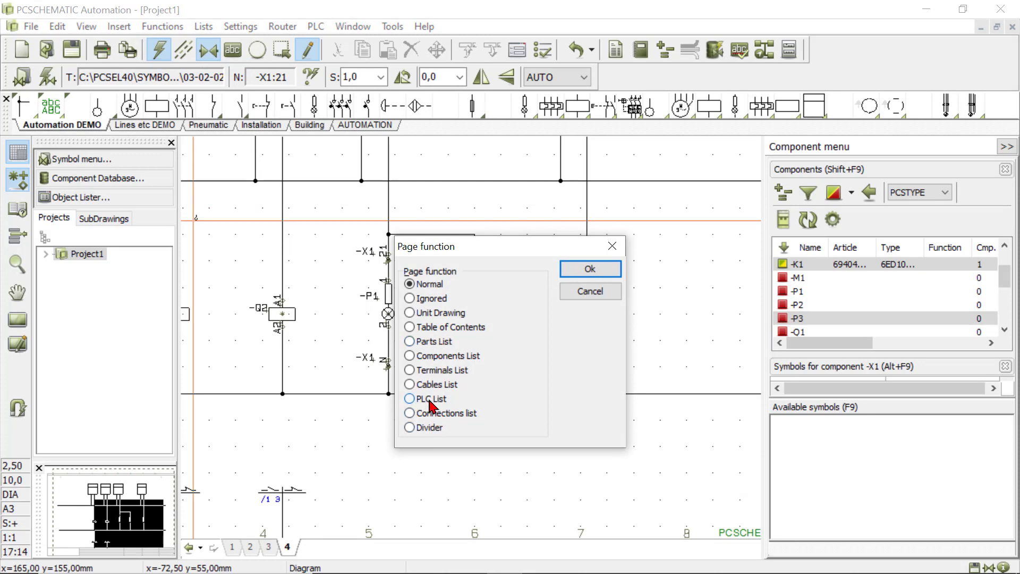
click(591, 269)
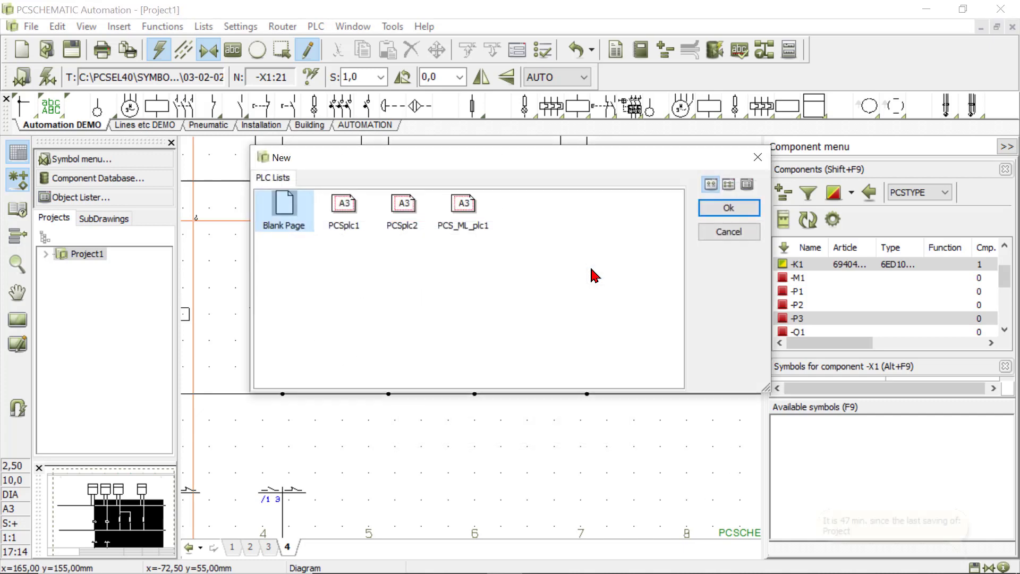
click(344, 211)
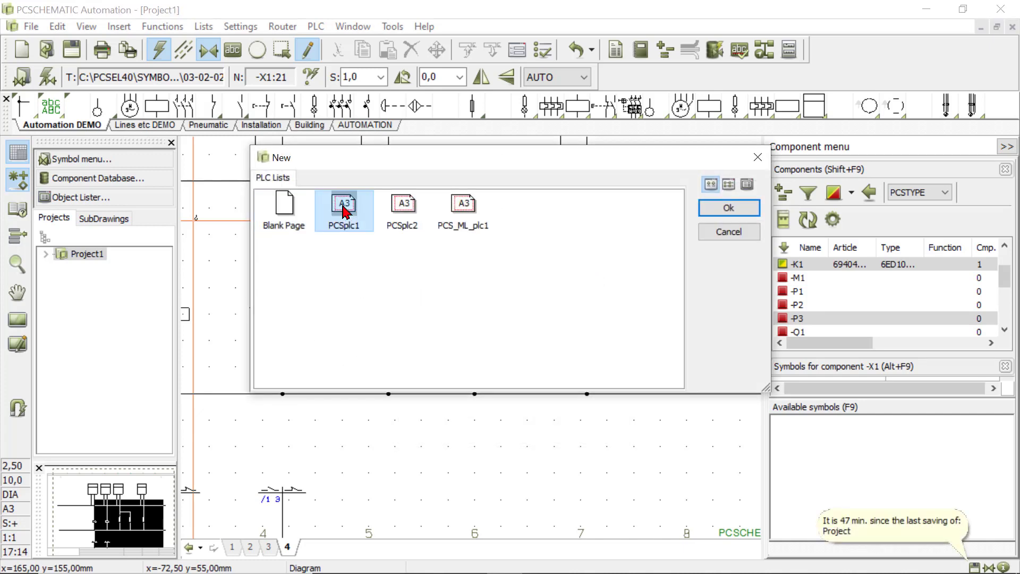
click(733, 208)
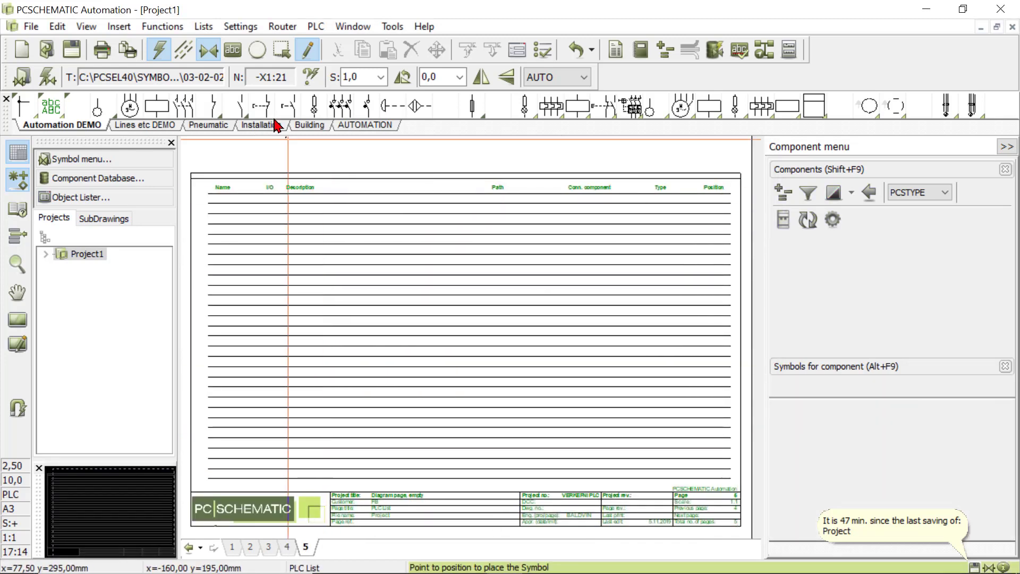
click(211, 32)
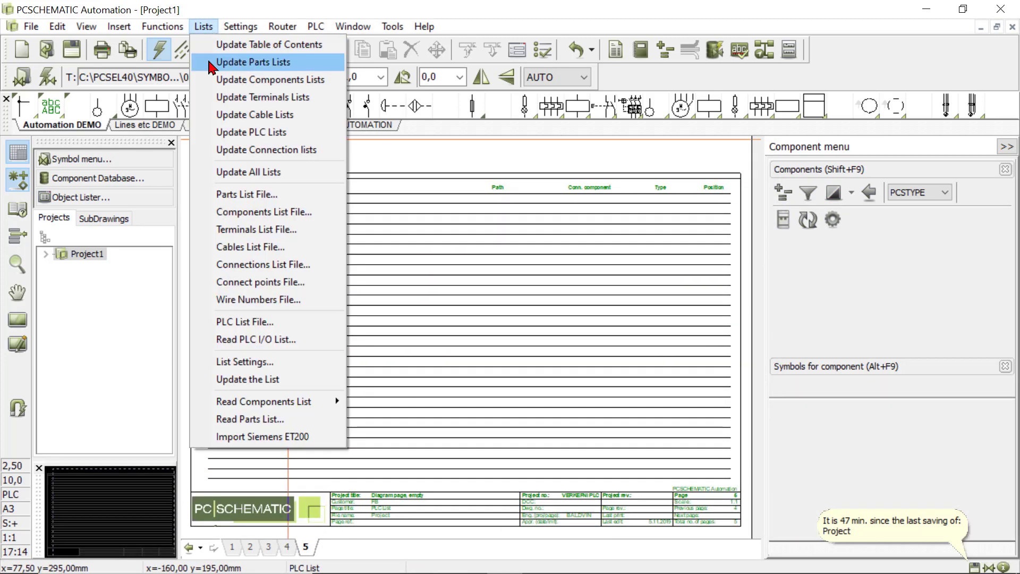
click(247, 175)
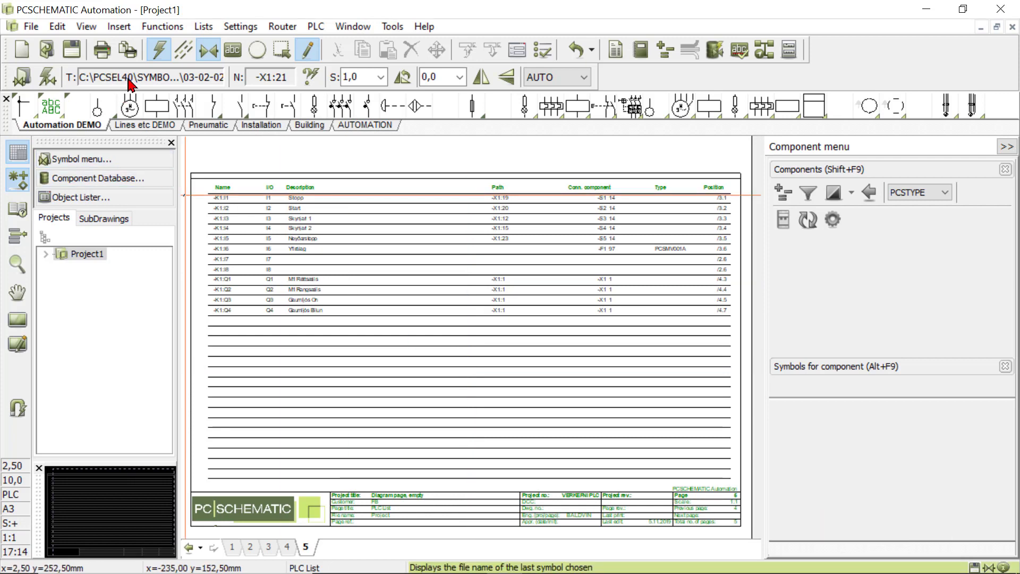
- Save the project as "Stýringar 3 Verkefni 4 PLC kennsla3.PRO" in the Verkefni 4 Lausnir folder
click(73, 50)
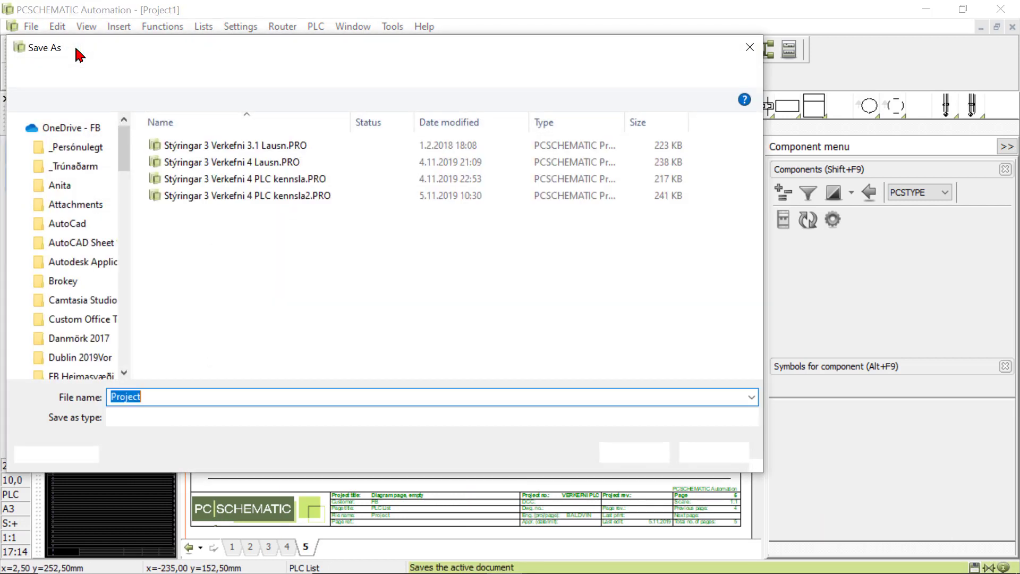
click(228, 197)
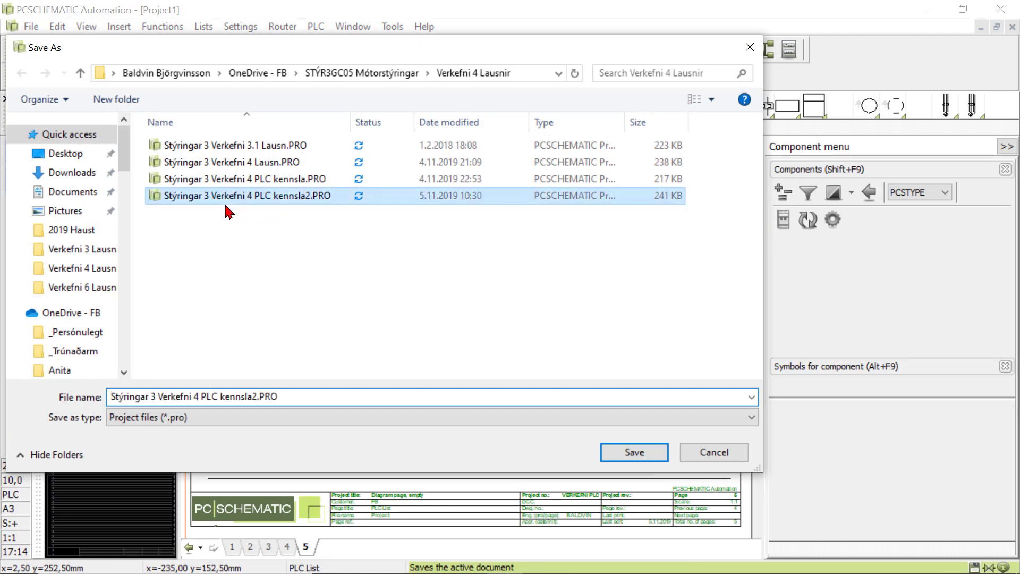
click(253, 396)
click(255, 396)
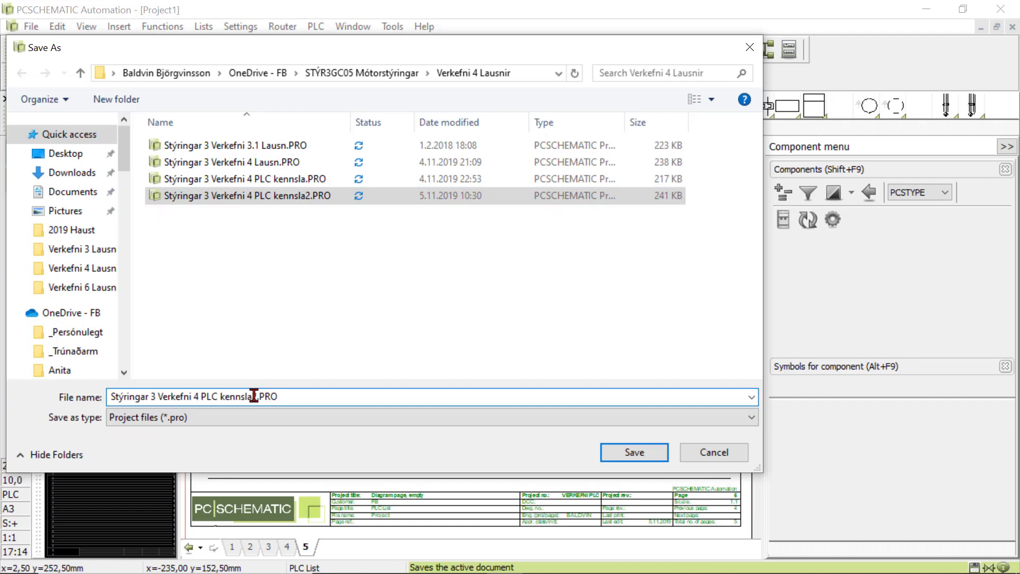
text(3)
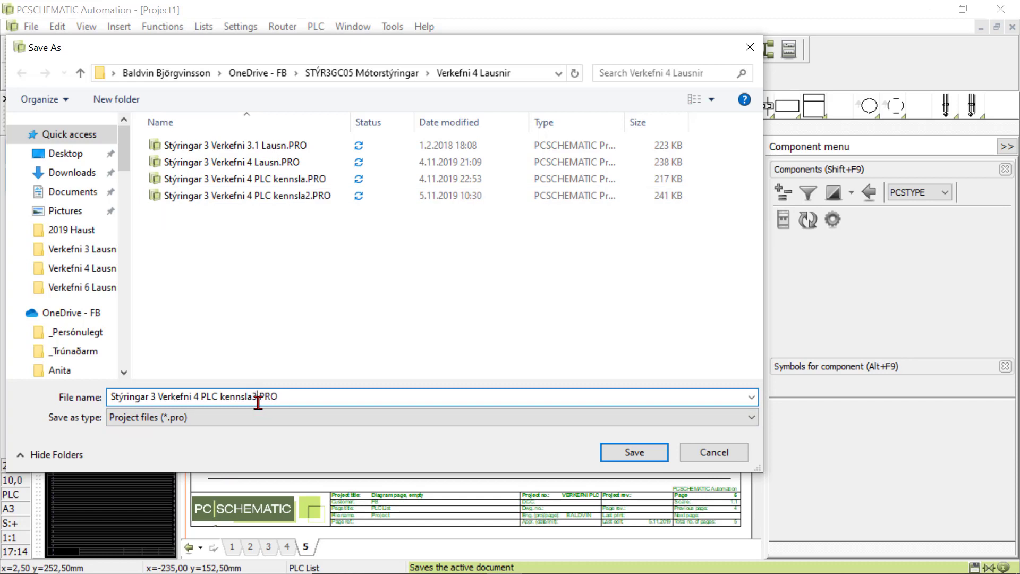
click(617, 453)
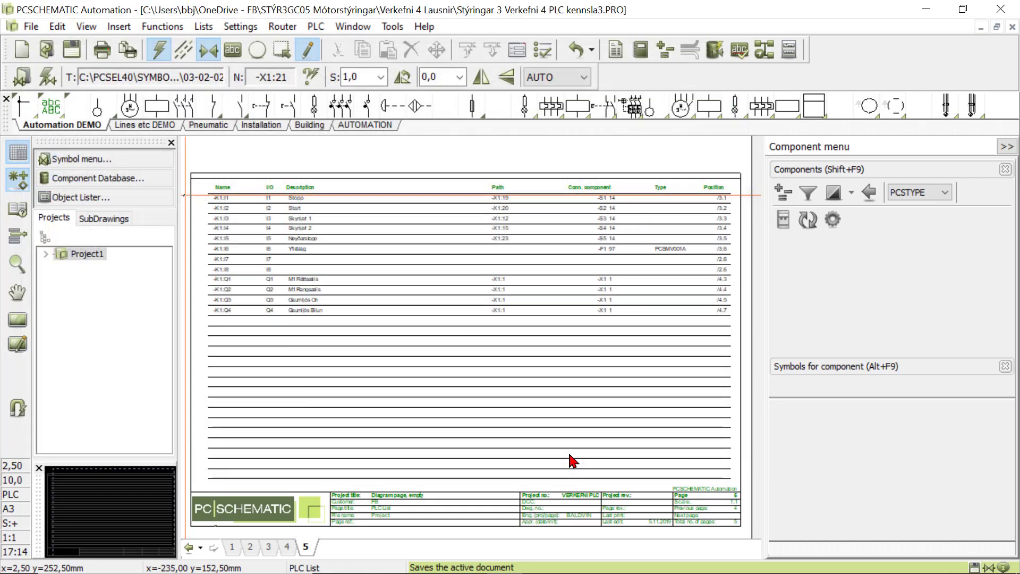
- Export the project as a PDF file named "Stýringar 3 Verkefni 4 PLC kennsla3" in the same folder
click(31, 26)
click(58, 119)
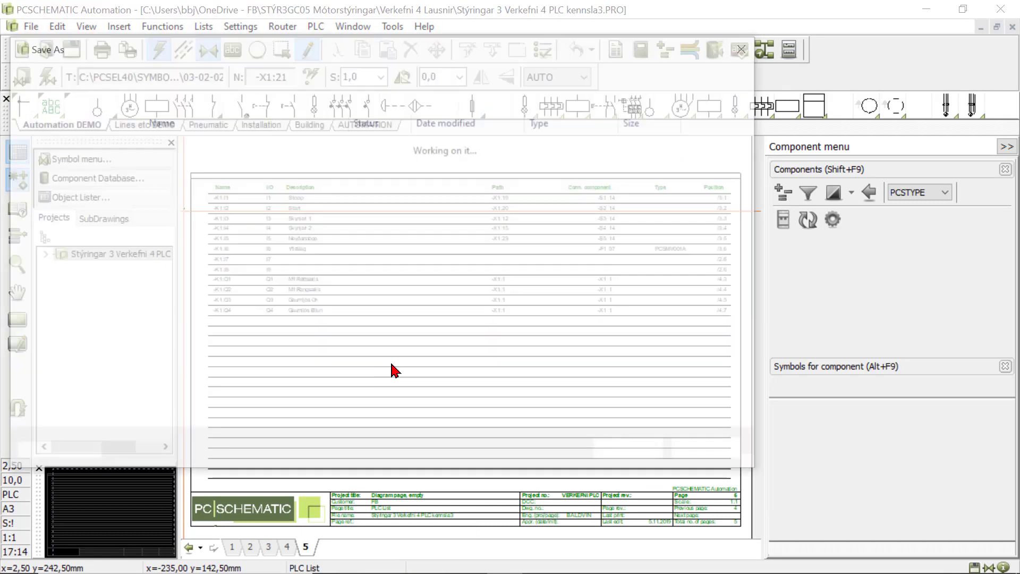
click(260, 417)
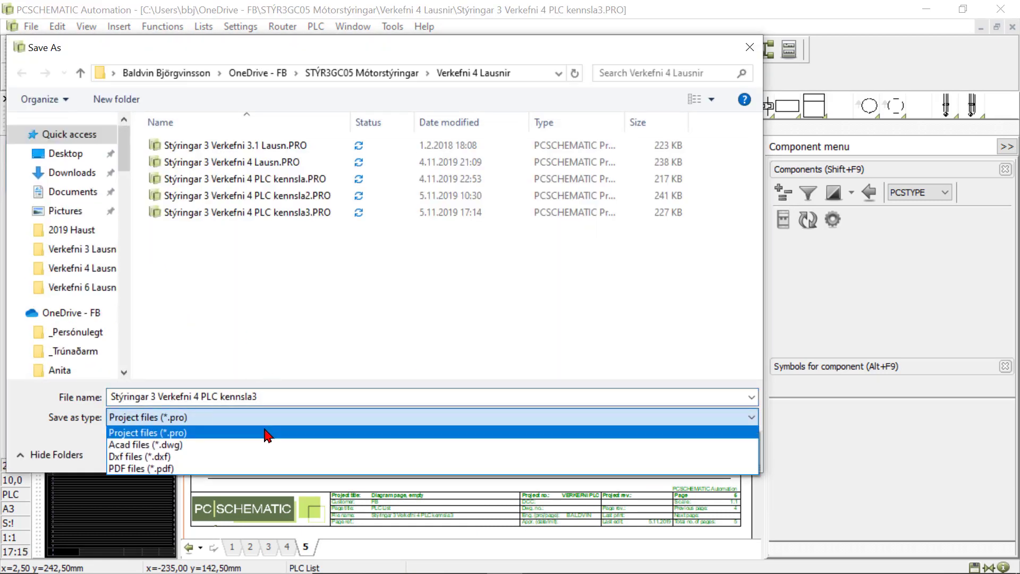
click(265, 469)
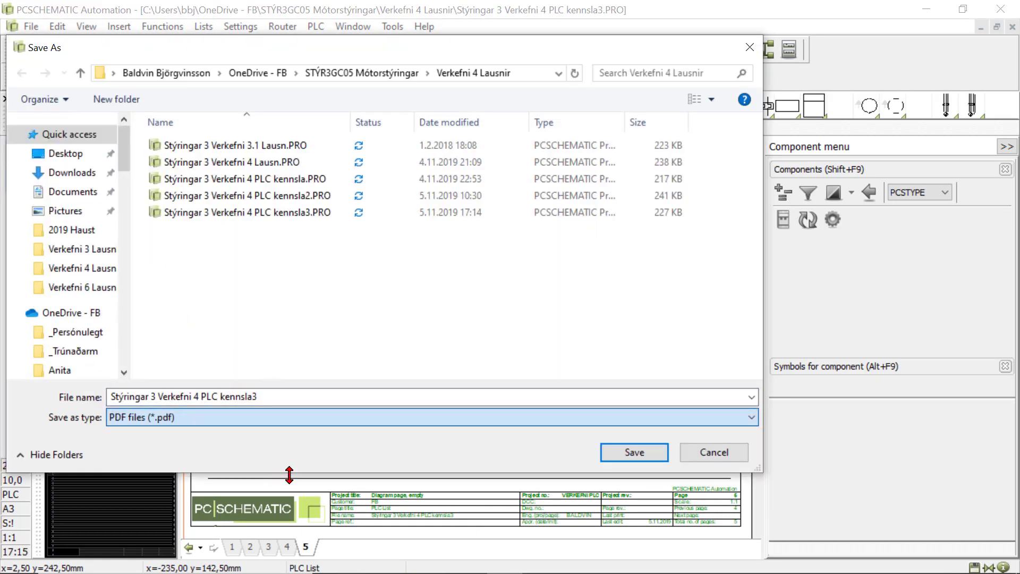
click(633, 453)
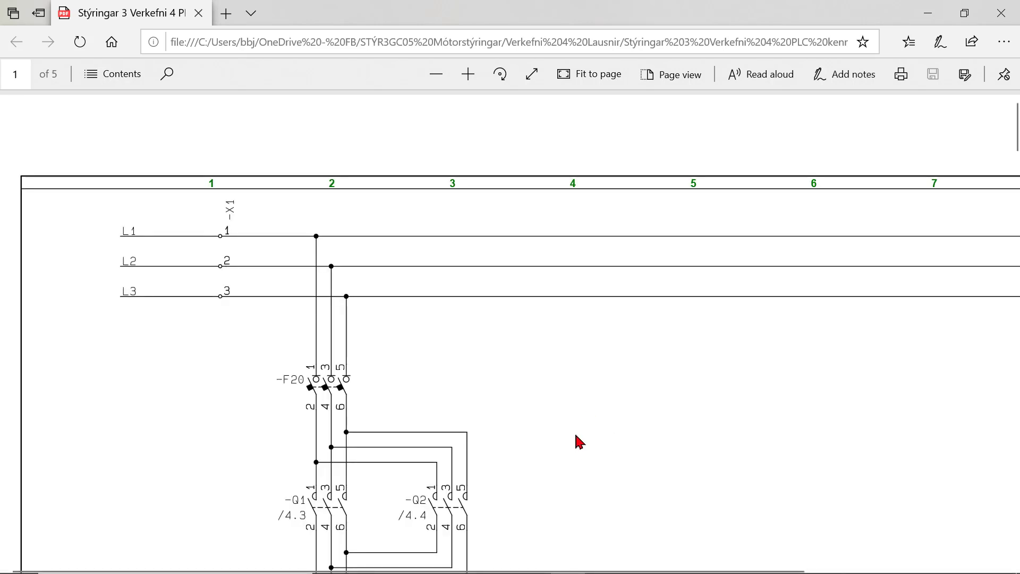
- Review all five pages of the exported PDF, from the motor circuit through the PLC diagrams to the PLC list
click(436, 74)
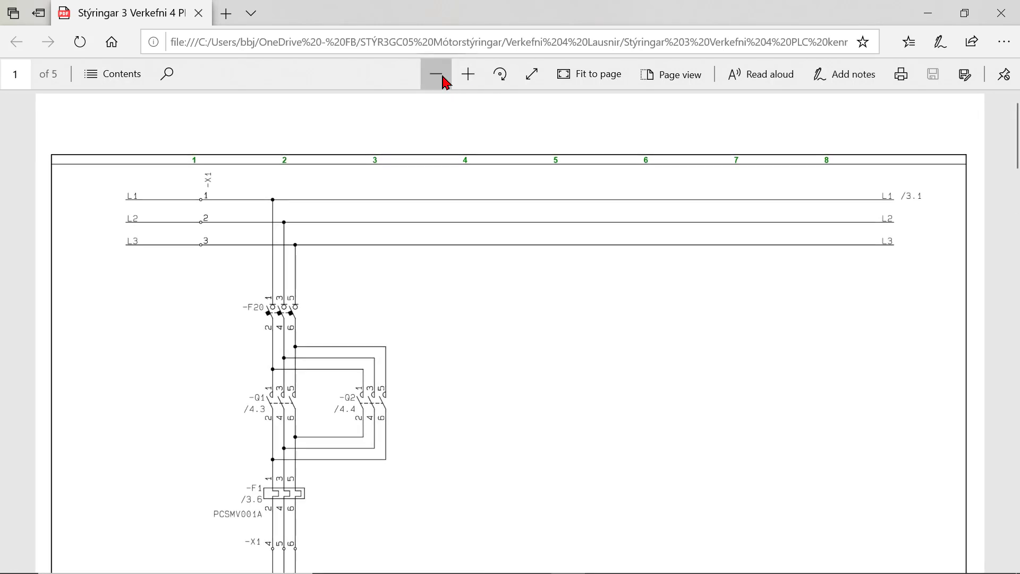
click(436, 74)
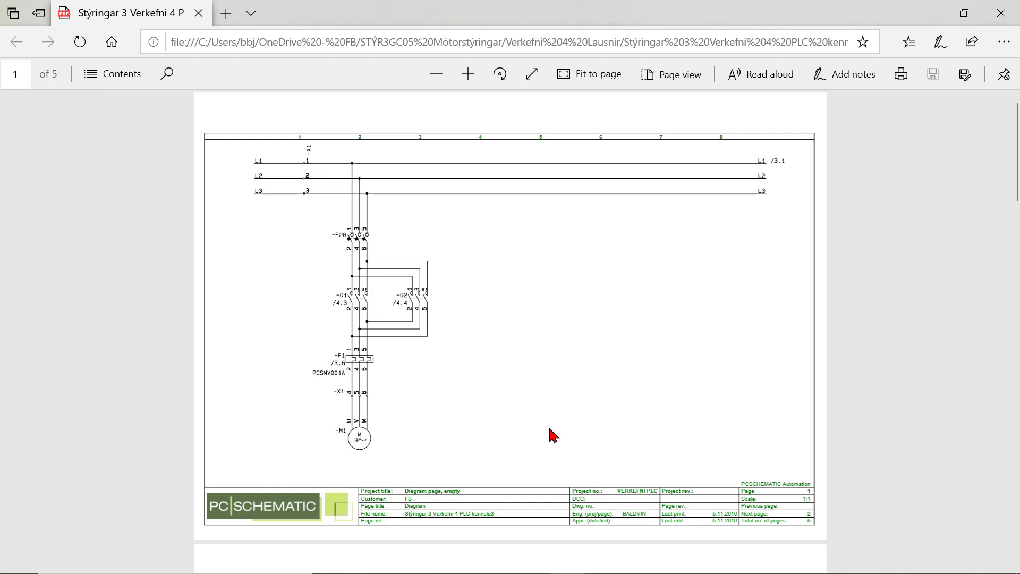
scroll(553, 434, down, 5)
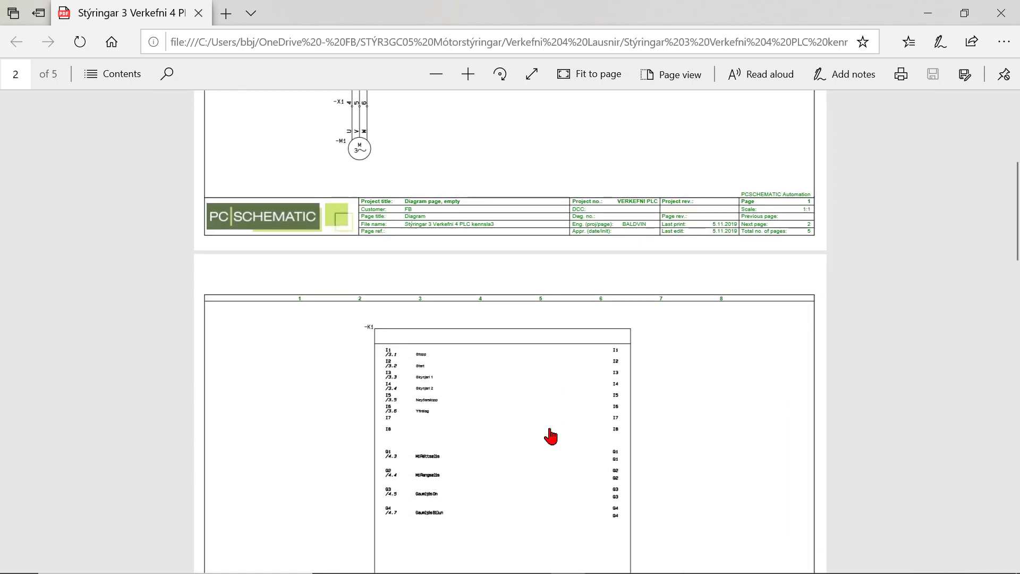
scroll(551, 436, down, 3)
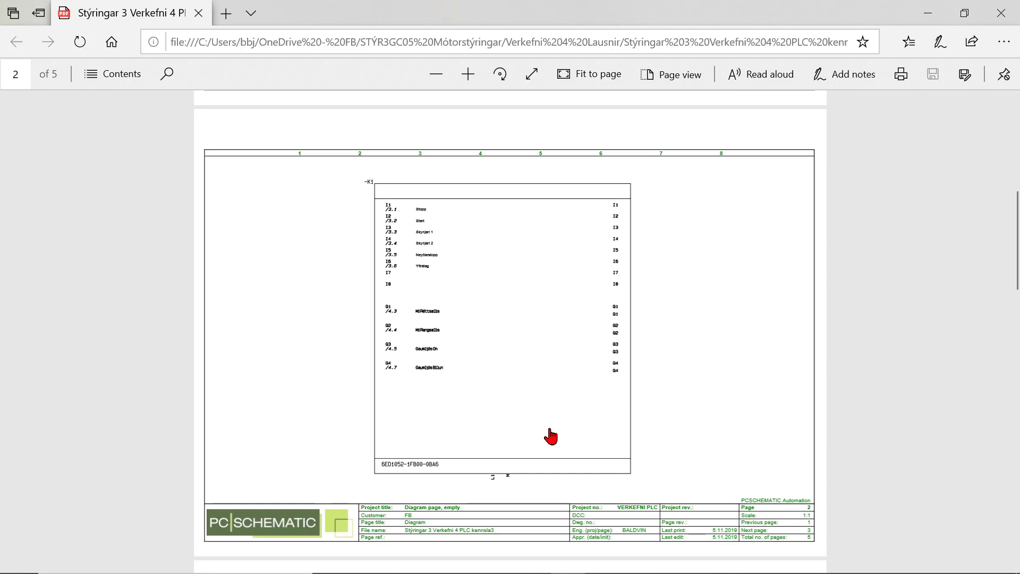
scroll(551, 436, down, 8)
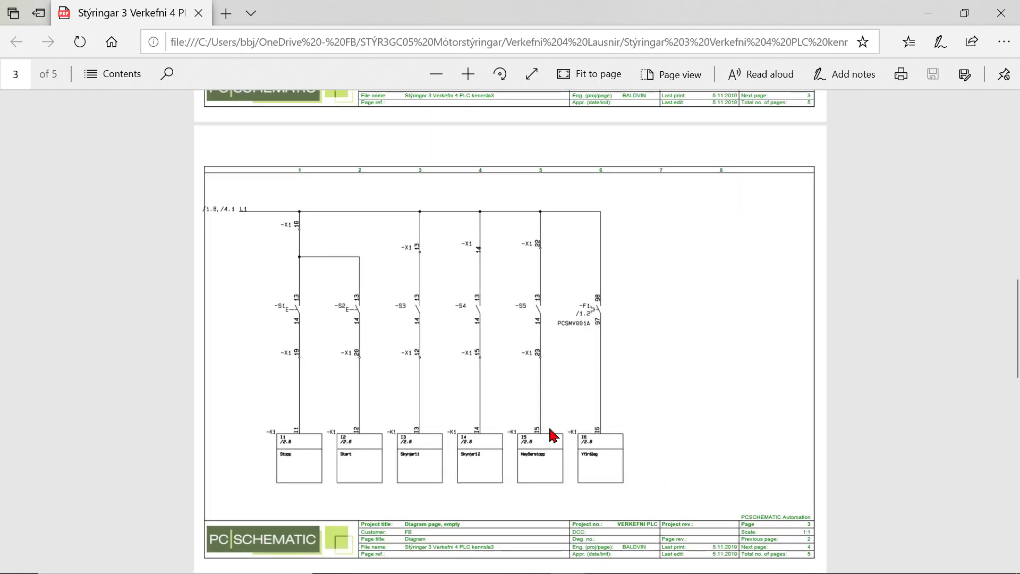
scroll(553, 434, down, 8)
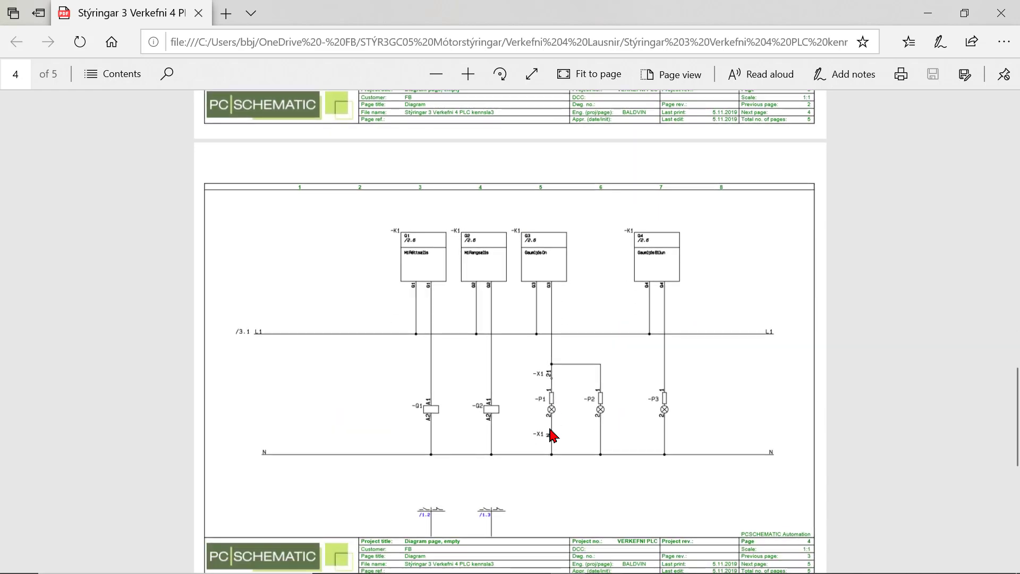
scroll(550, 436, down, 9)
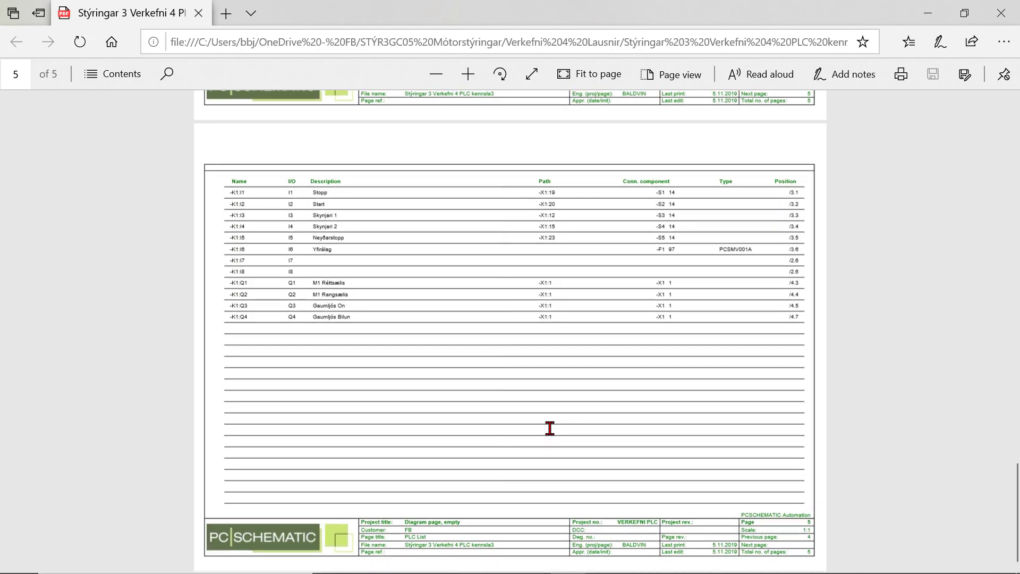